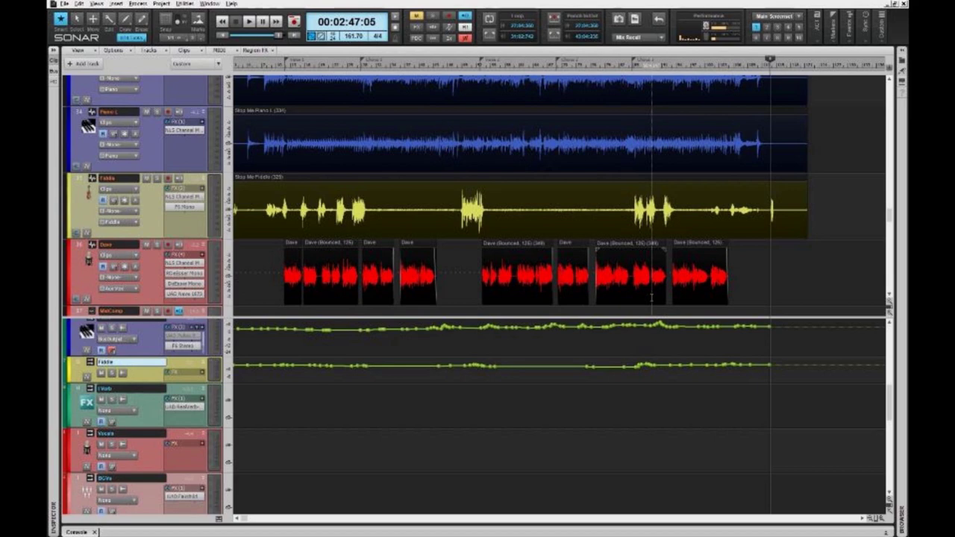
Step: Return to the project start and look over the bus strips in the bus pane and the console
key("w")
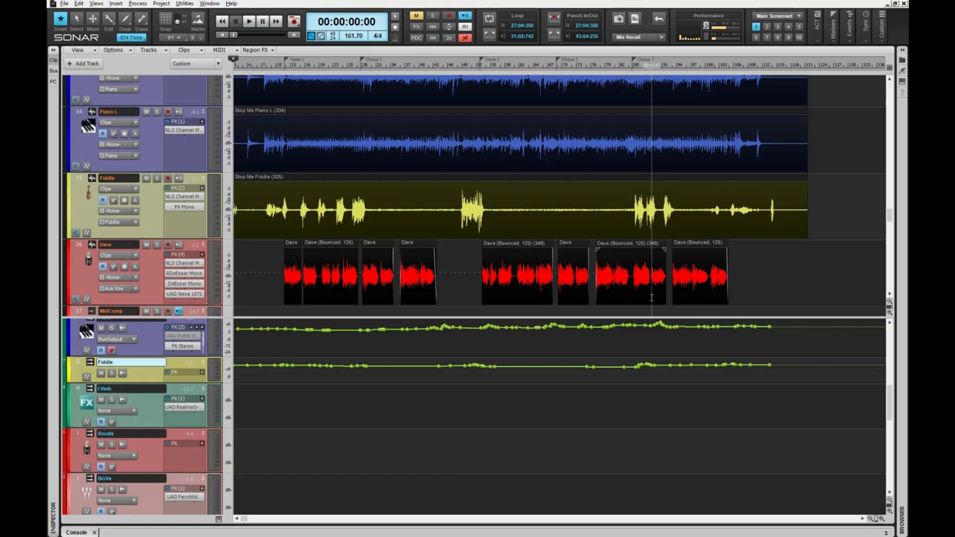
scroll(451, 416, "up", 3)
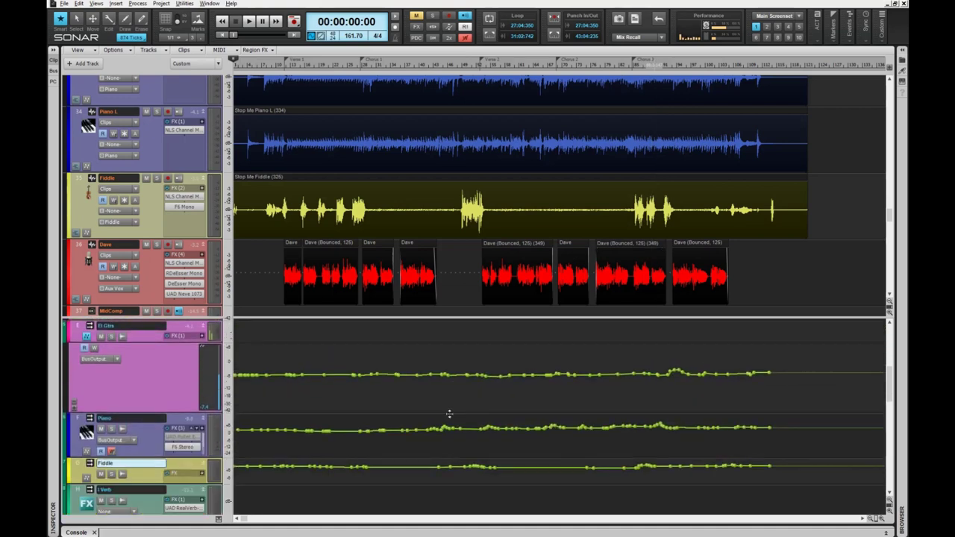
scroll(448, 415, "up", 1)
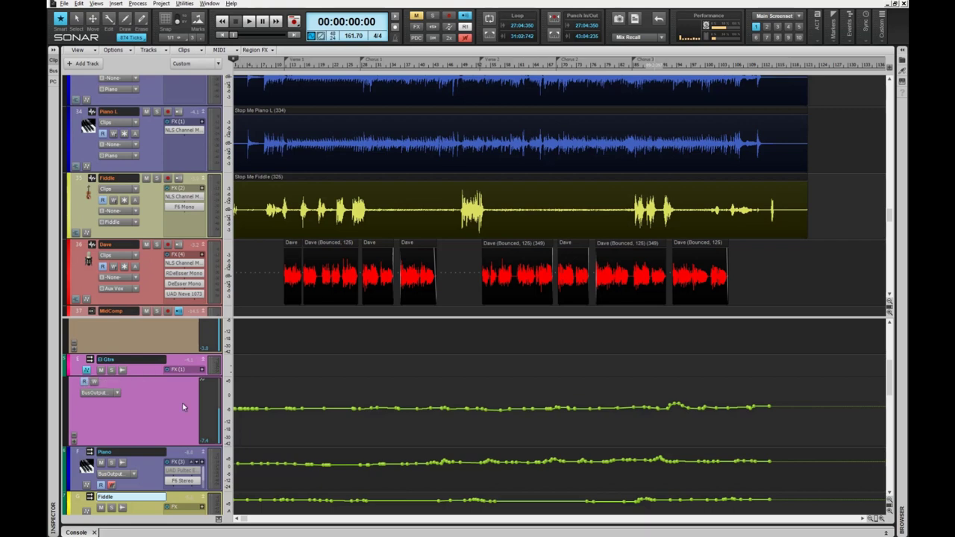
key("d")
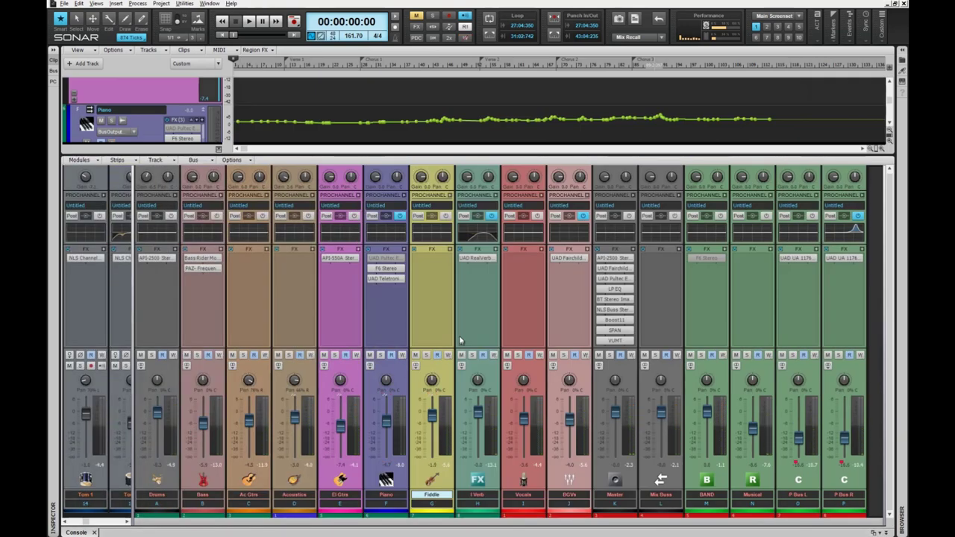
key("d")
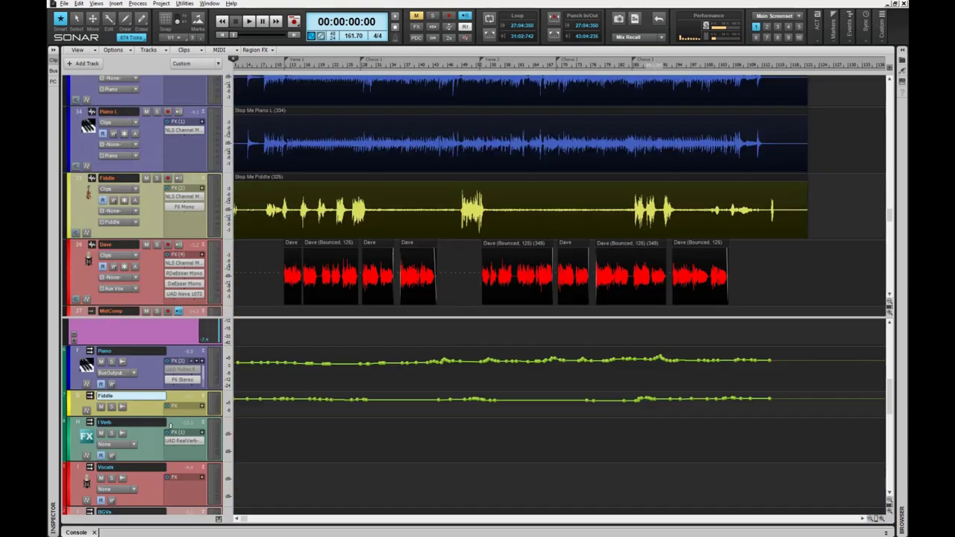
Step: Collapse the automation lanes of the Acoustics and El Gtrs buses
key("ctrl+Down")
key("ctrl+Down")
key("ctrl+Down")
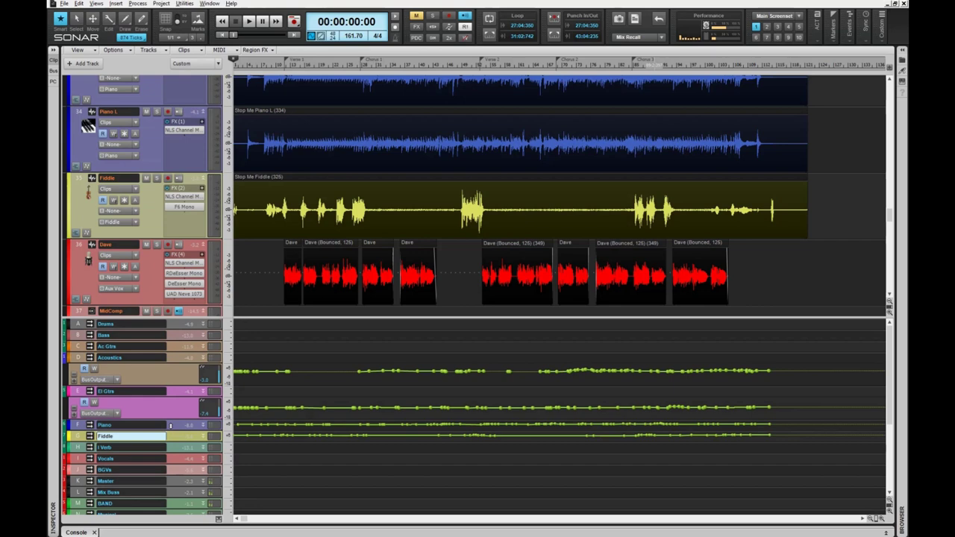
key("ctrl+Up")
key("ctrl+Up")
key("ctrl+Up")
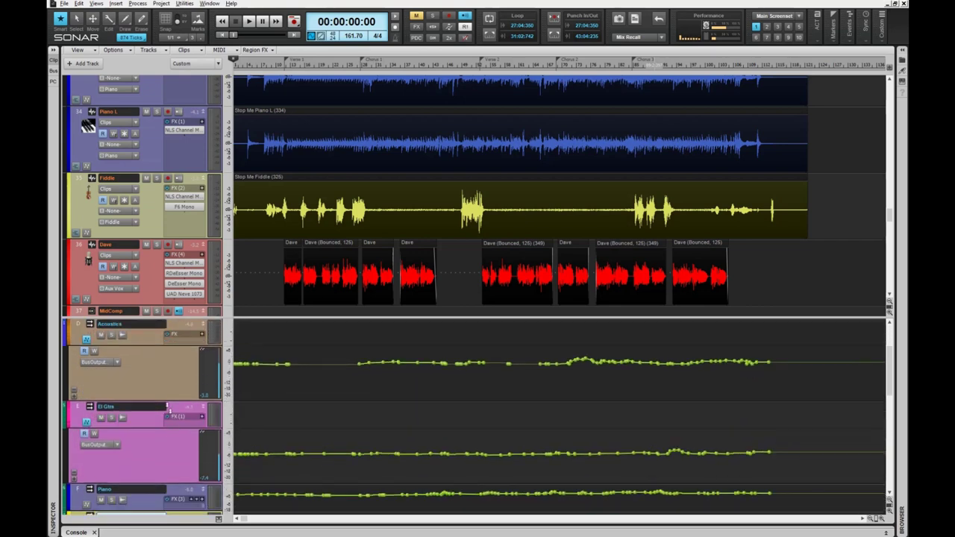
double_click(88, 341)
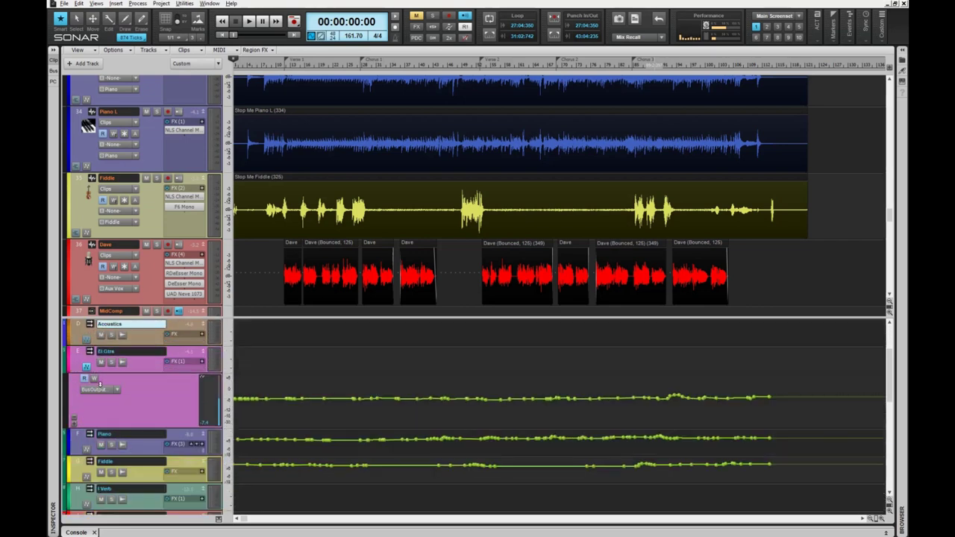
double_click(87, 367)
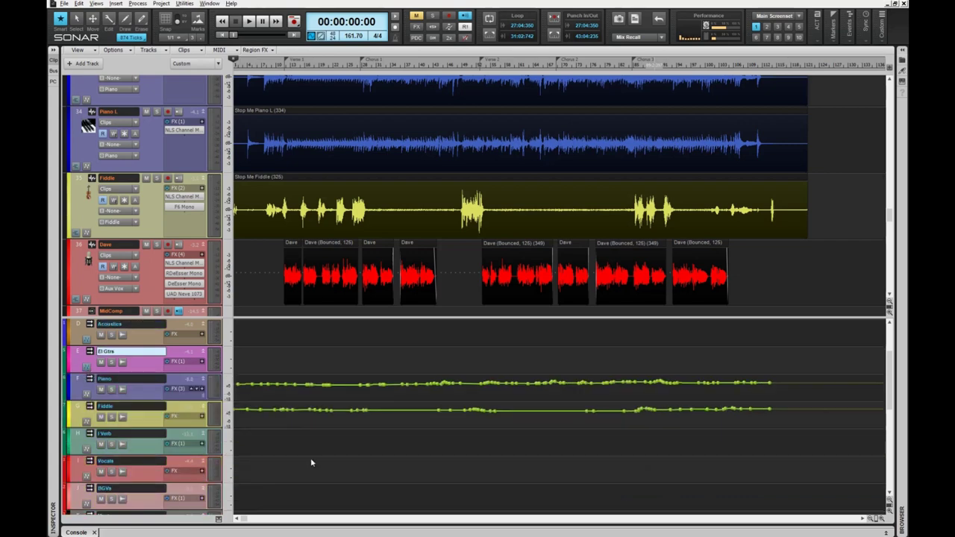
Step: Set the El Gtrs bus's Edit Filter to Bus Output Volume automation so the envelope shows in the main bus strip
scroll(311, 462, "up", 3)
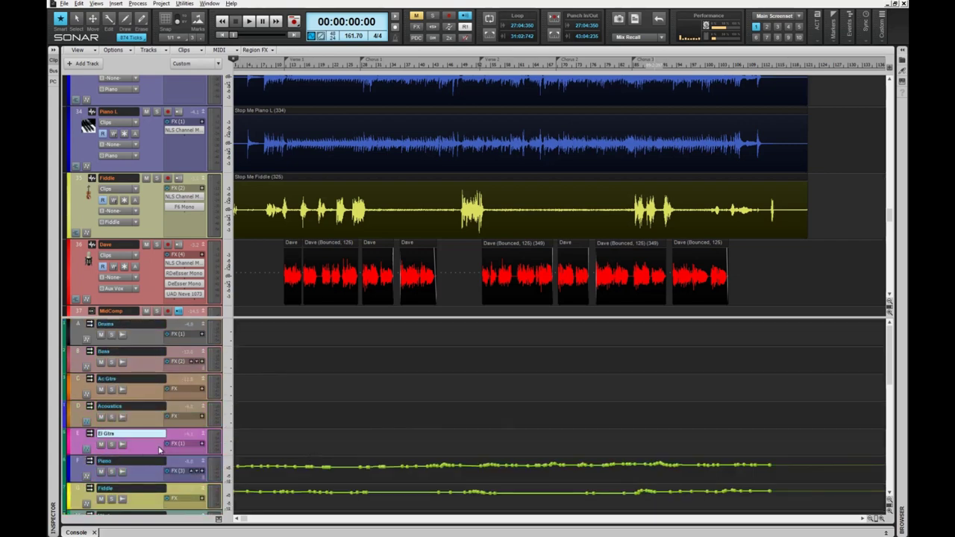
double_click(157, 446, "ctrl")
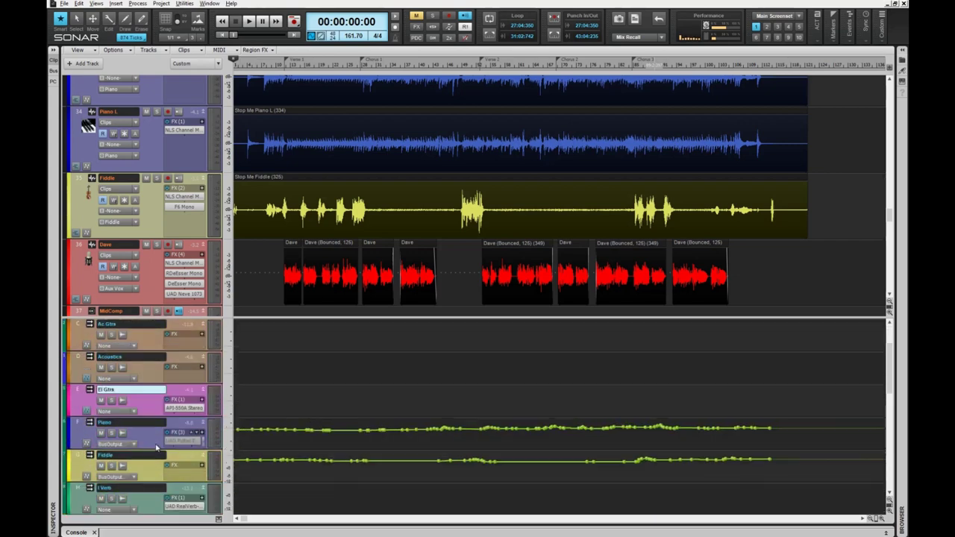
scroll(157, 448, "up", 1)
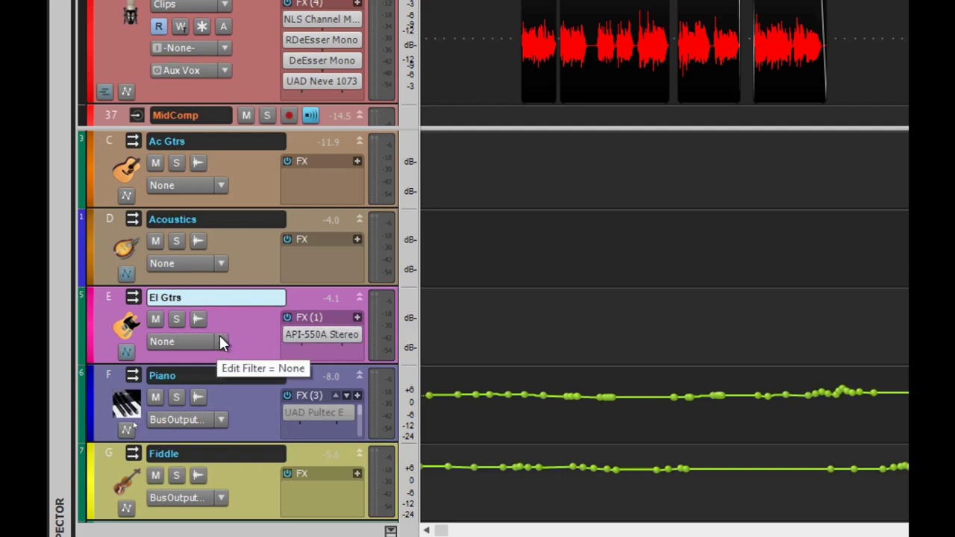
left_click(222, 341)
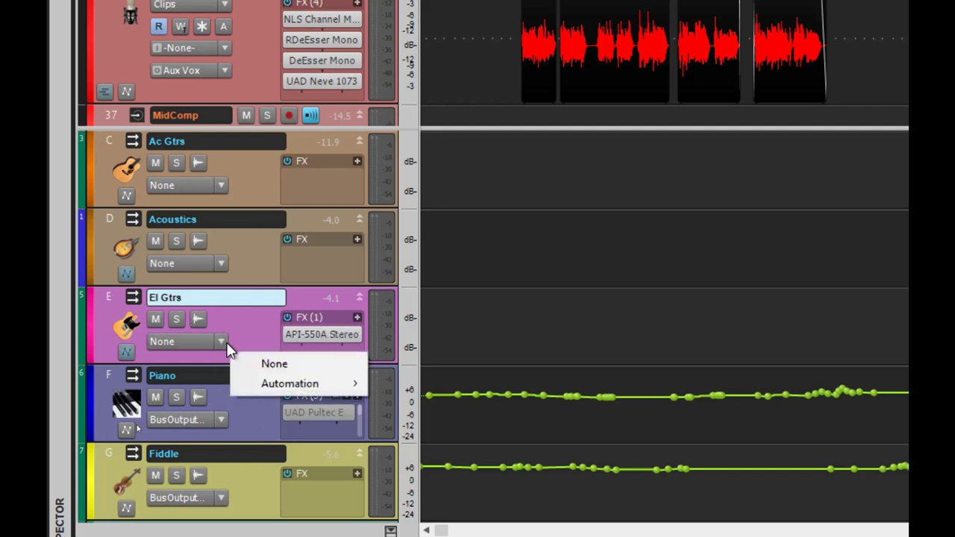
mouse_move(287, 382)
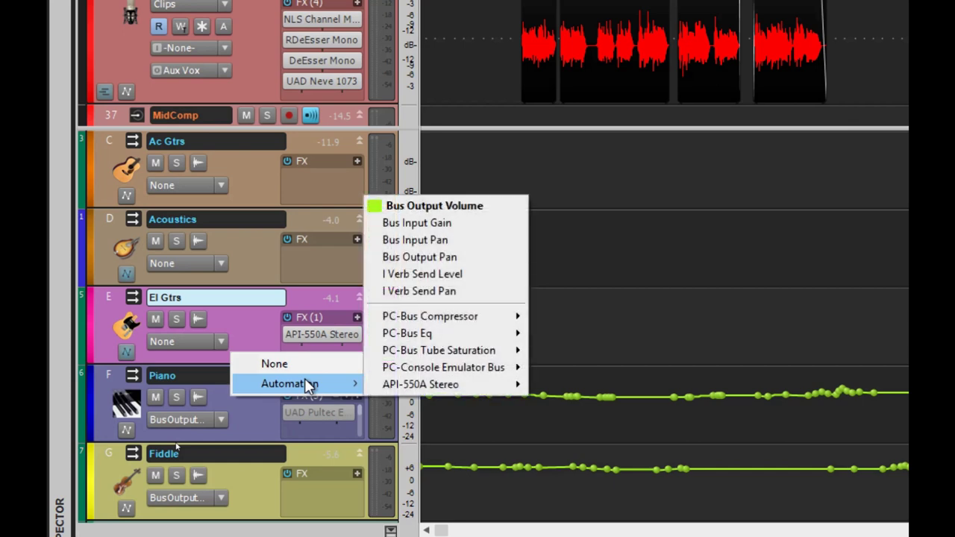
left_click(471, 206)
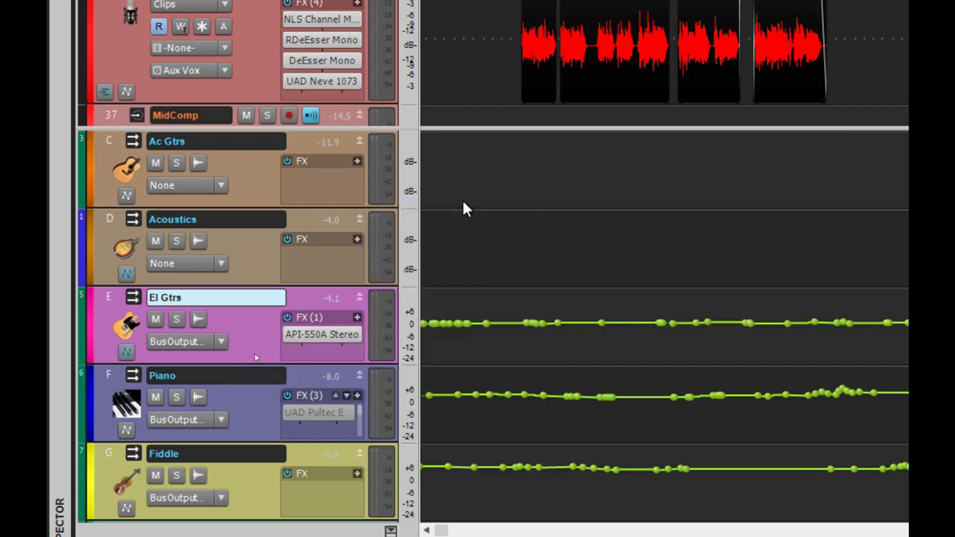
Step: Set the Acoustics bus's Edit Filter to Bus Output Volume automation
left_click(220, 261)
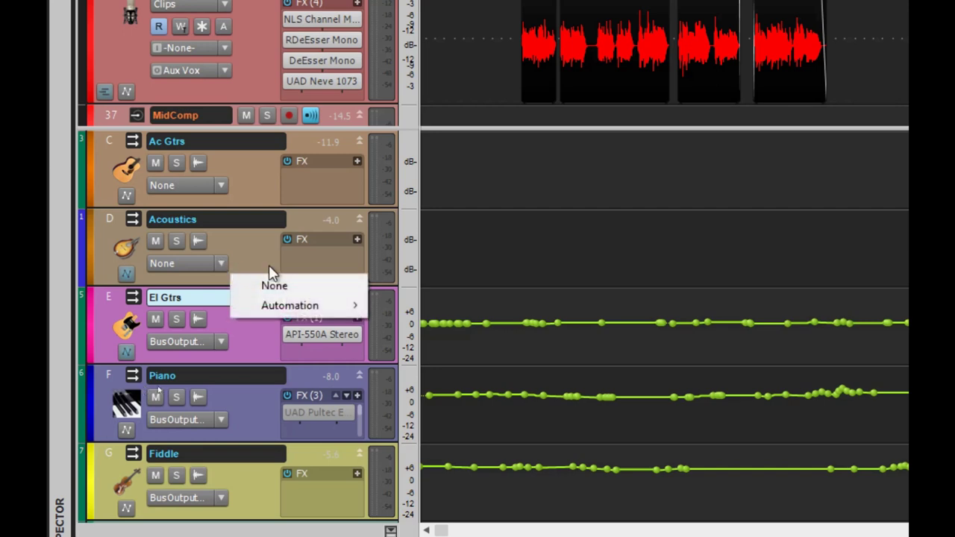
mouse_move(312, 306)
left_click(434, 305)
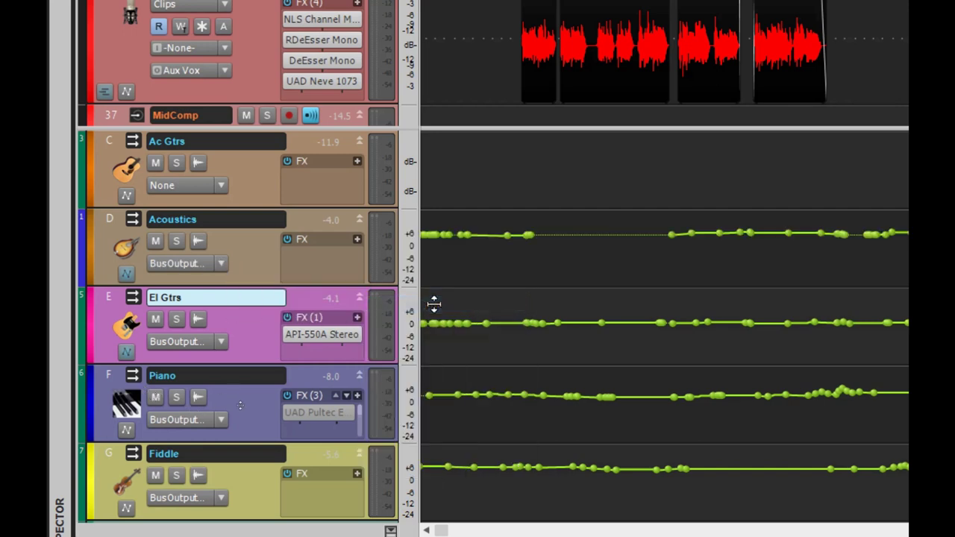
Step: Play the song's opening briefly and hide the bus pane so only the tracks are displayed
key("i")
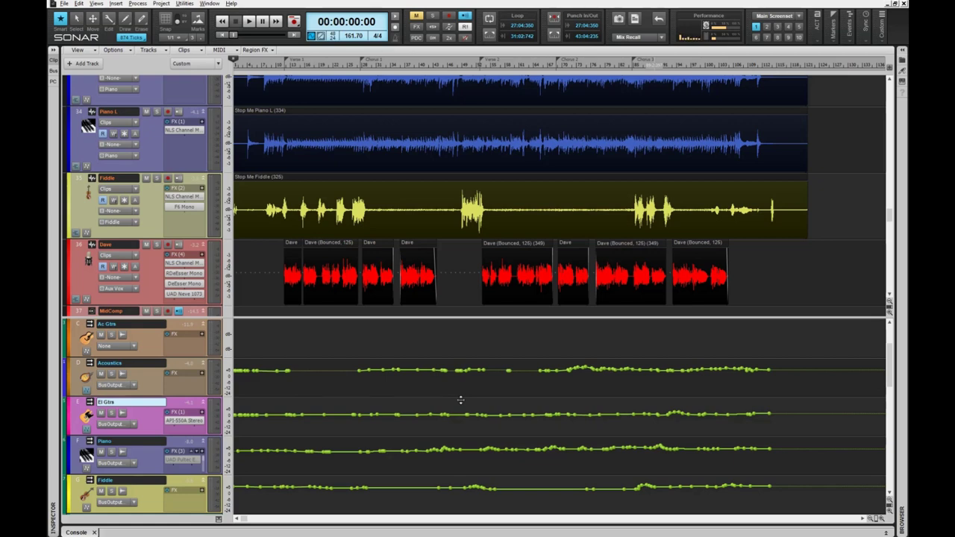
key("space")
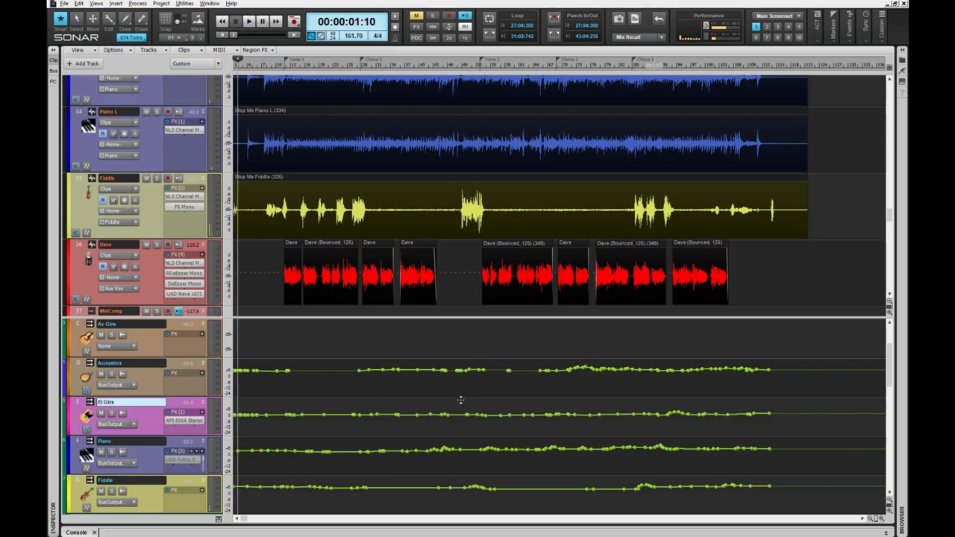
key("space")
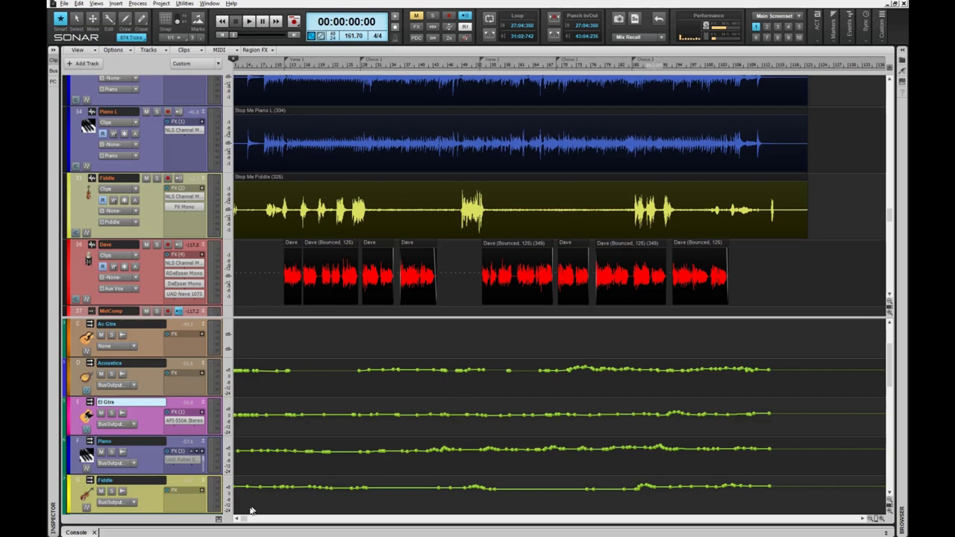
left_click(218, 520)
scroll(553, 298, "up", 3)
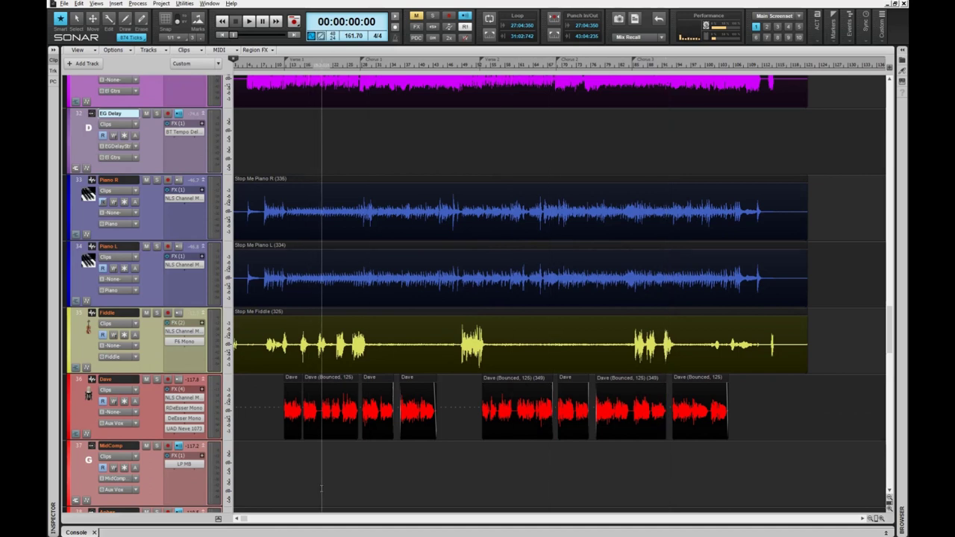
Step: Listen to the very start of the song and to its ending where the piano clips fall silent
key("space")
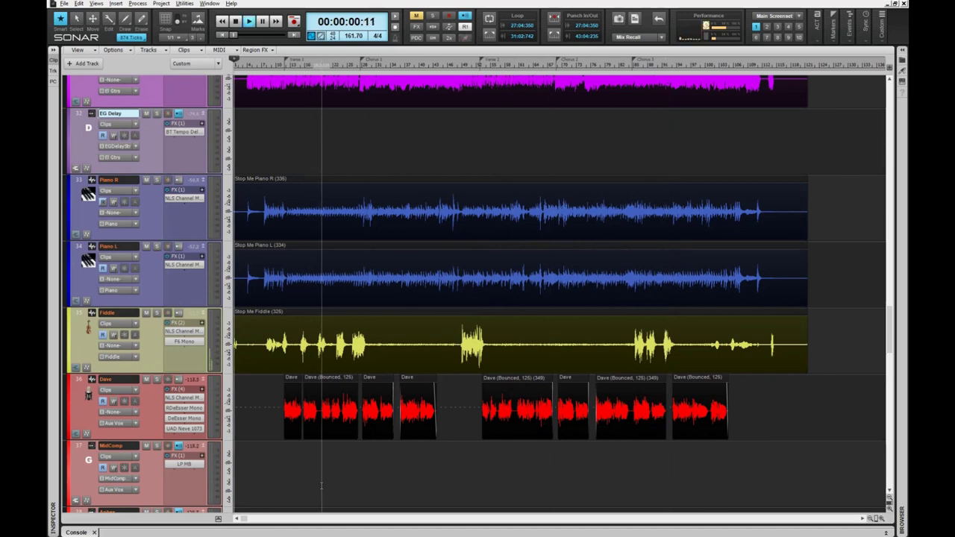
left_click(752, 458)
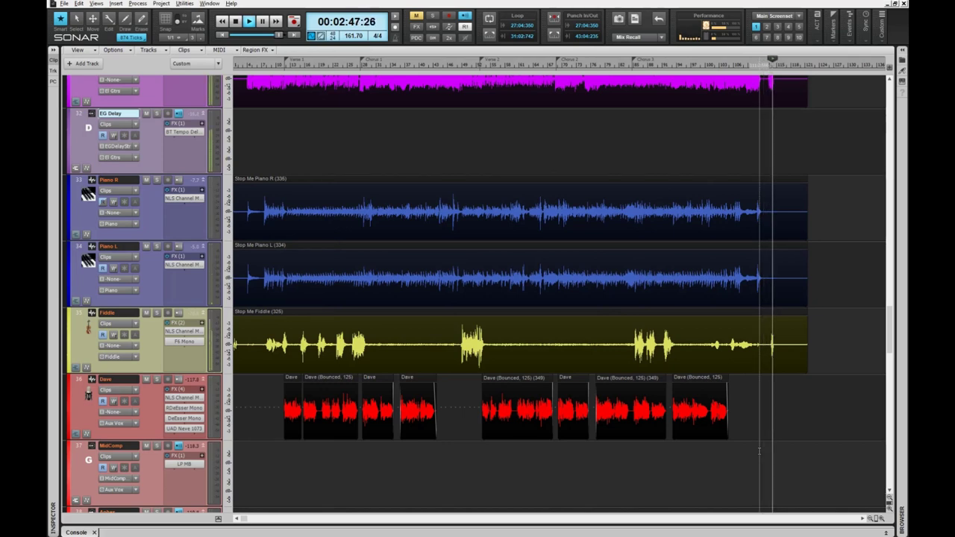
key("space")
Step: Trim the starts of the Piano R and Piano L clips together to just before measure 4
scroll(792, 465, "up", 2)
scroll(792, 465, "down", 1)
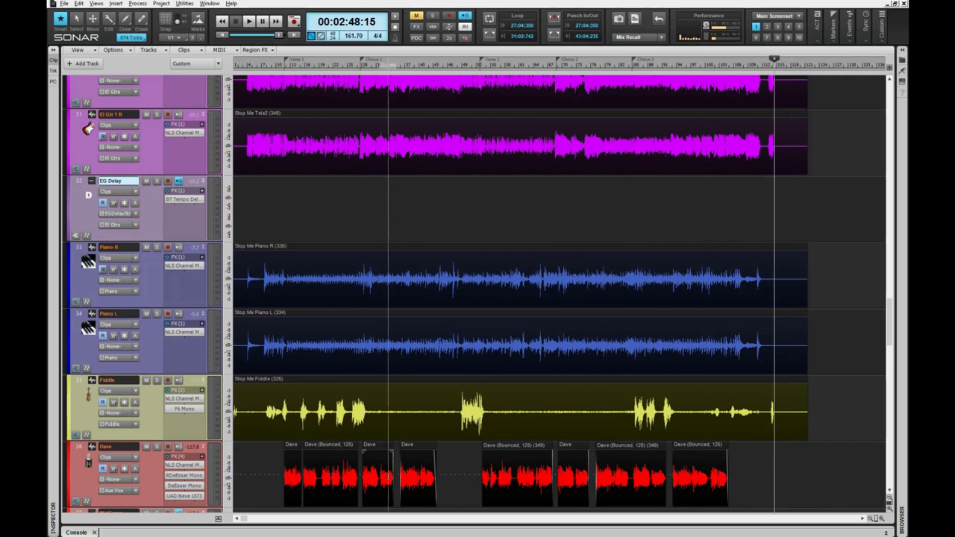
key("w")
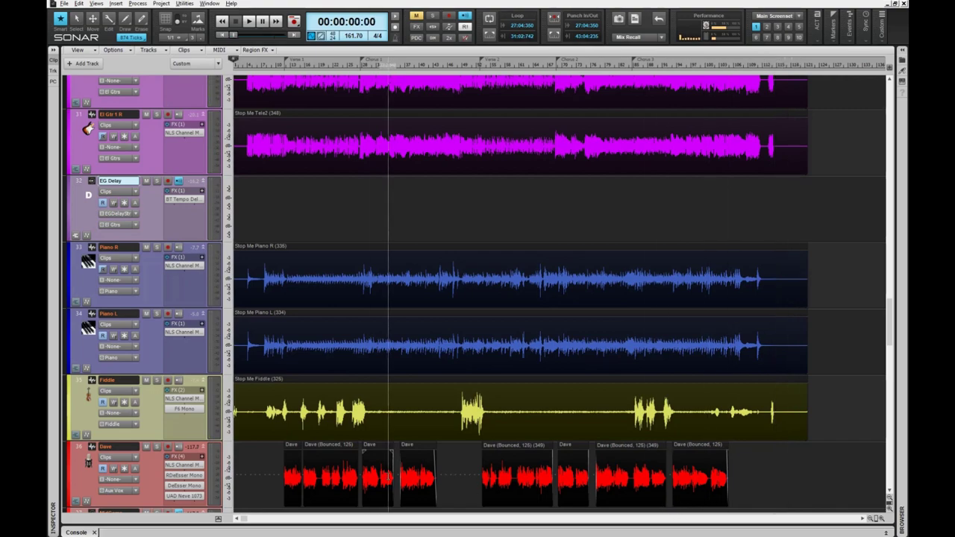
key("ctrl+Right")
key("ctrl+Right")
key("ctrl+Right")
key("ctrl+Right")
key("ctrl+Right")
key("ctrl+Right")
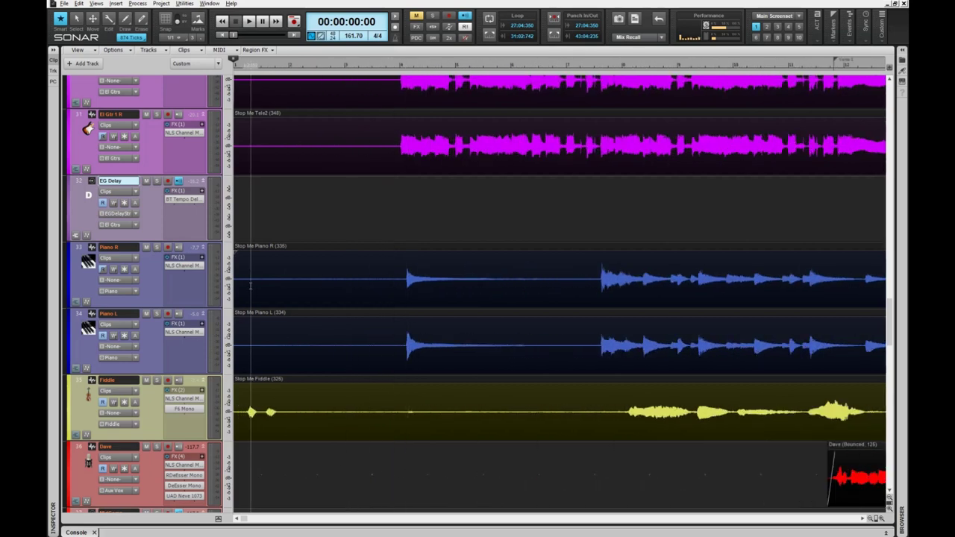
left_click_drag(272, 235, 306, 343)
left_click_drag(234, 287, 398, 282)
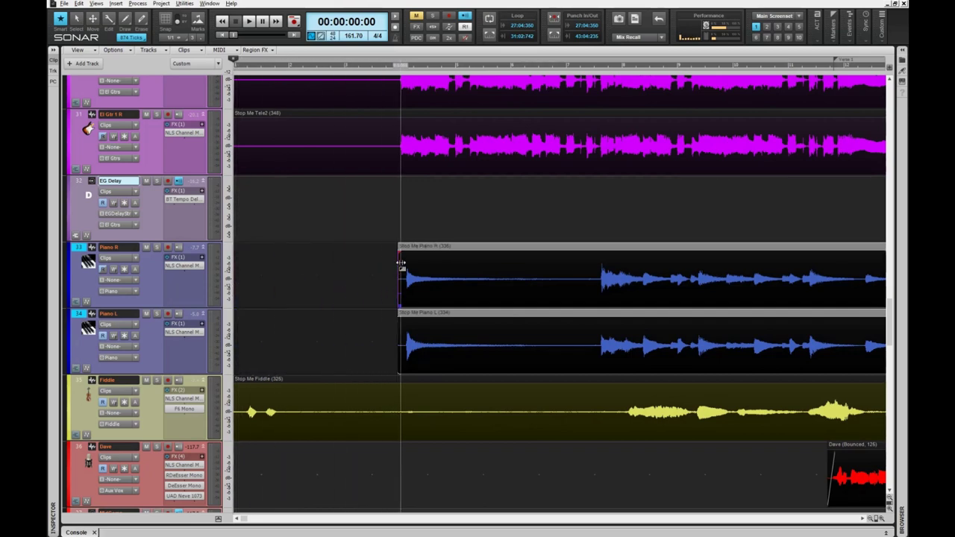
left_click(381, 314)
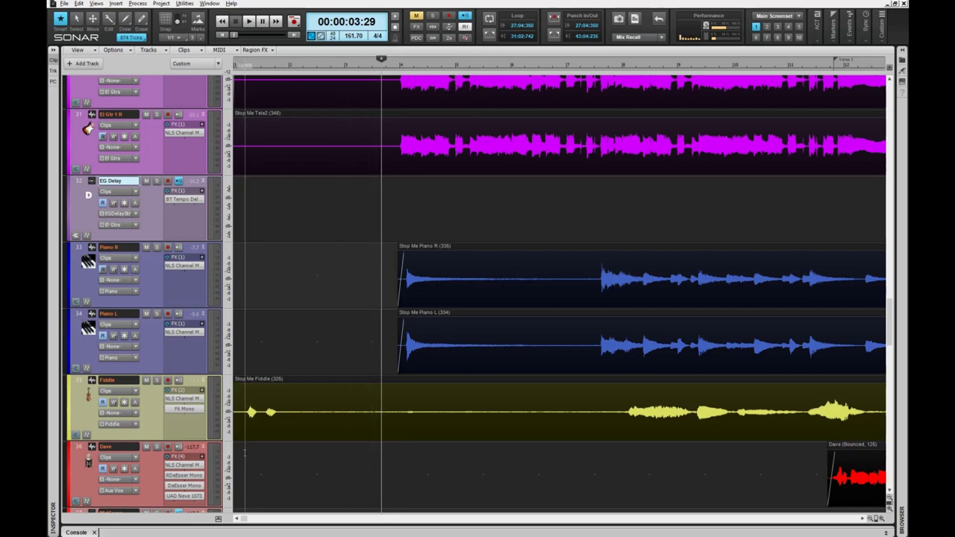
Step: Audition the opening of the song and trim the start of the Fiddle clip to just before measure 8
left_click(245, 448)
key("space")
key("space")
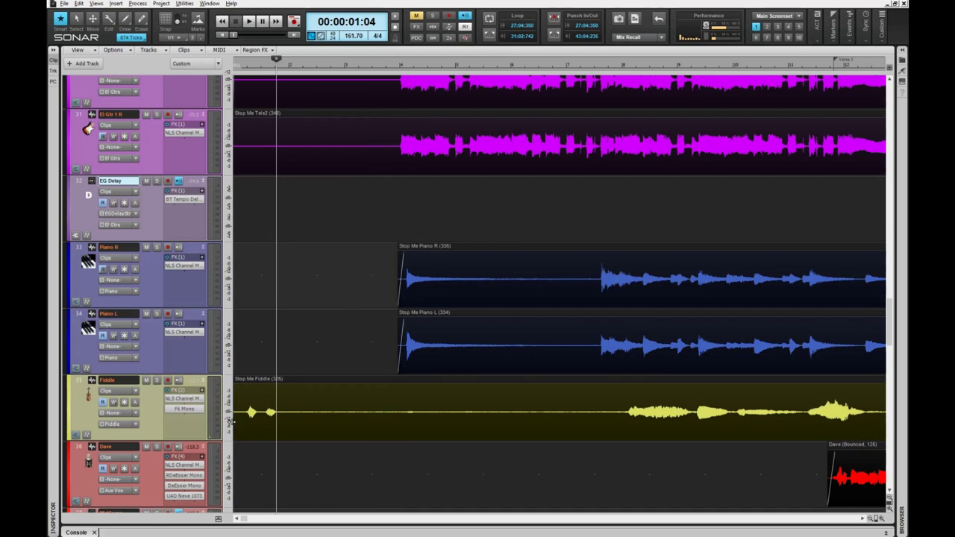
left_click_drag(234, 423, 623, 389)
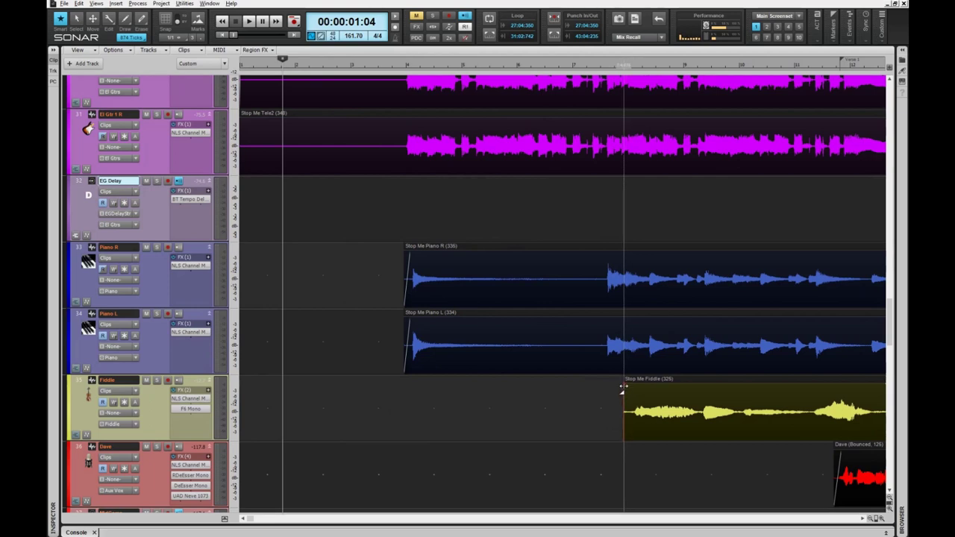
Step: Solo El Gtr 1 L and El Gtr 1 R to audition their opening, and trim both clip starts to just before measure 4
scroll(515, 435, "up", 1)
scroll(515, 435, "up", 3)
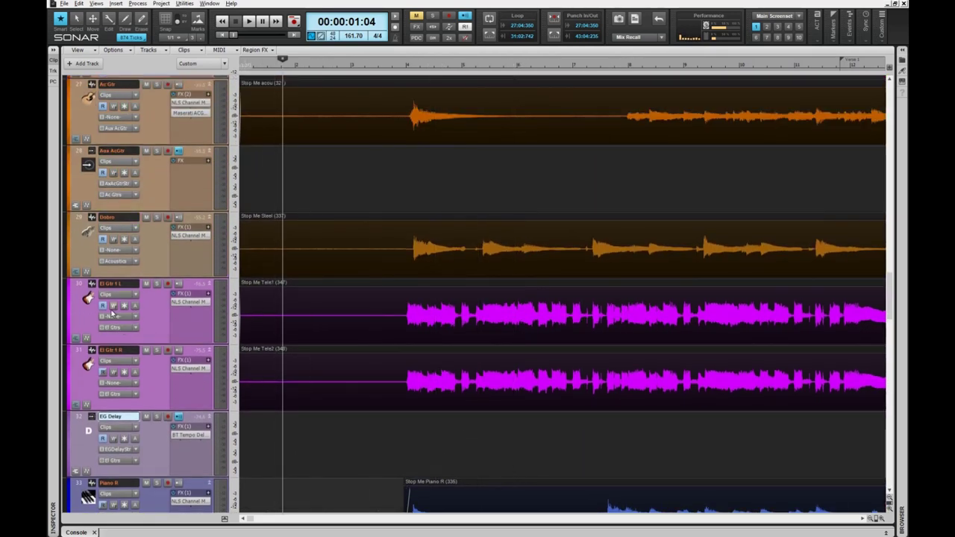
left_click(157, 283)
left_click(156, 349)
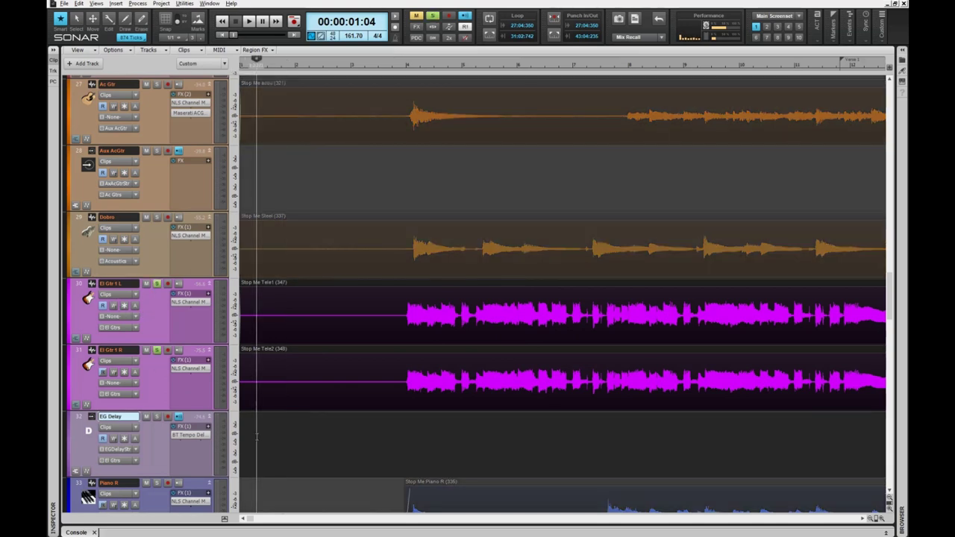
key("space")
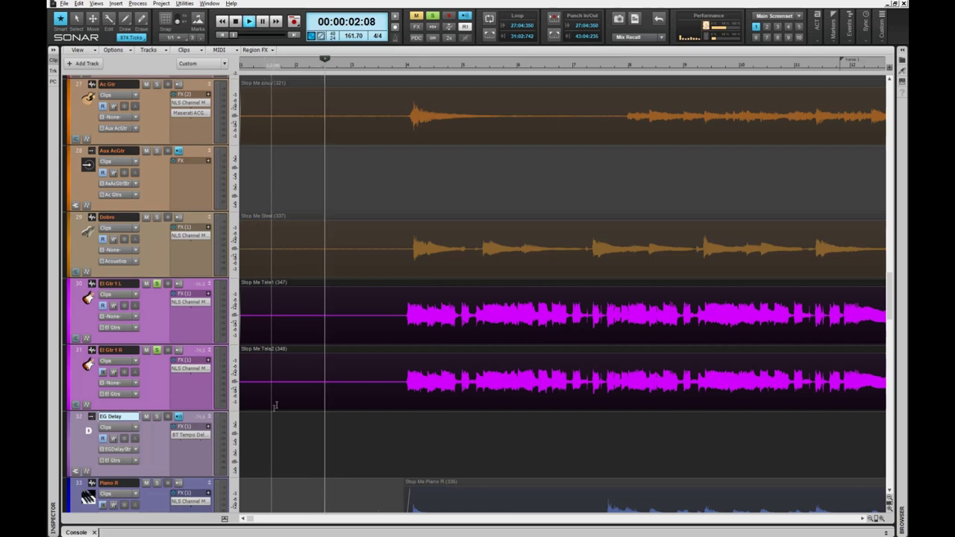
key("space")
left_click_drag(282, 382, 403, 326)
left_click(369, 313)
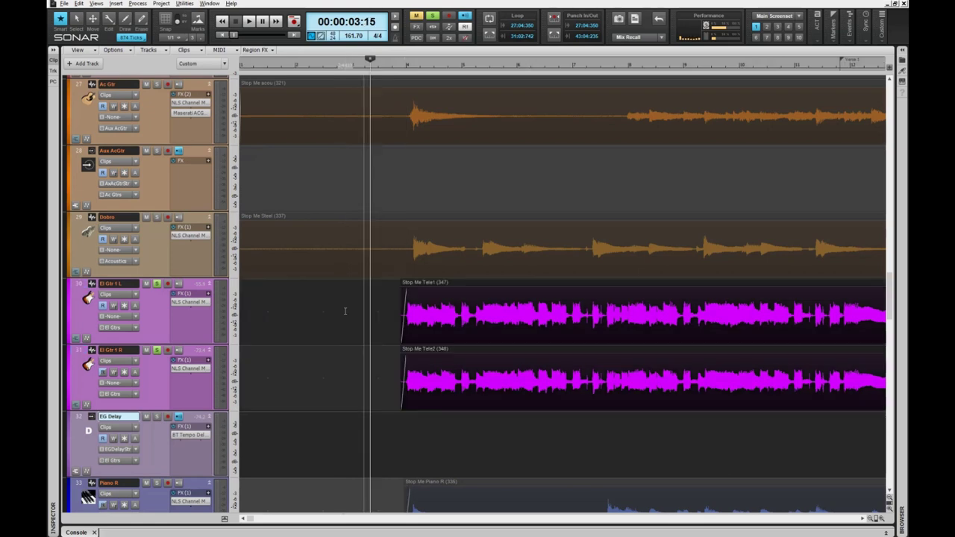
Step: Audition the soloed acoustic and bass tracks and trim the Dobro, Ac Gtr, Bass and Bass Cab clip starts to just before measure 4
left_click(157, 217)
key("space")
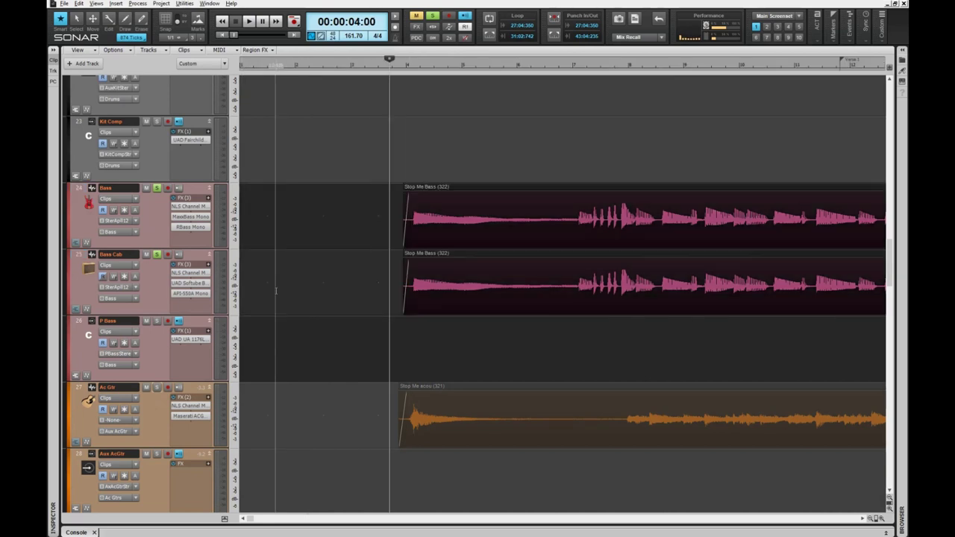
Step: Listen repeatedly to the opening of the song up to measure 4 while checking the Hat, OH L and OH R clips
scroll(314, 306, "up", 2)
scroll(314, 306, "up", 3)
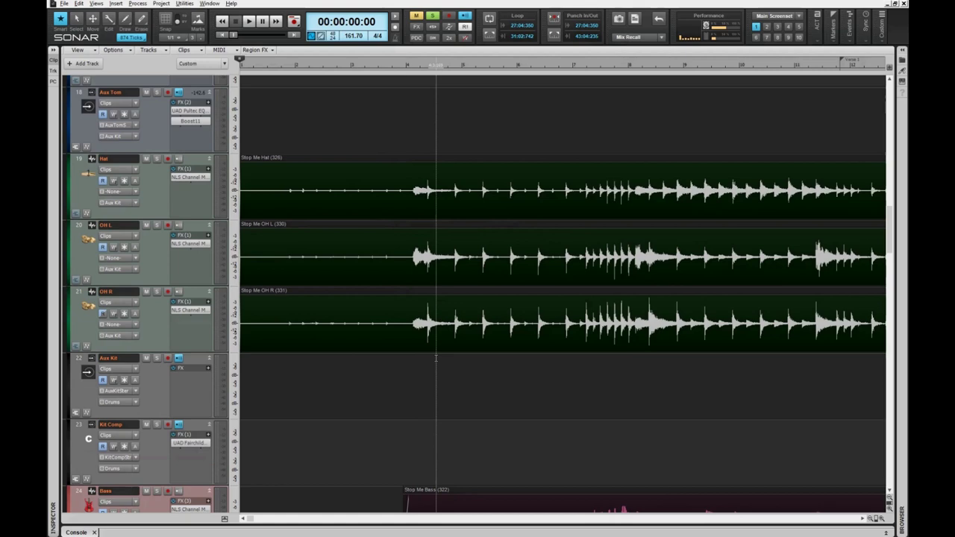
key("space")
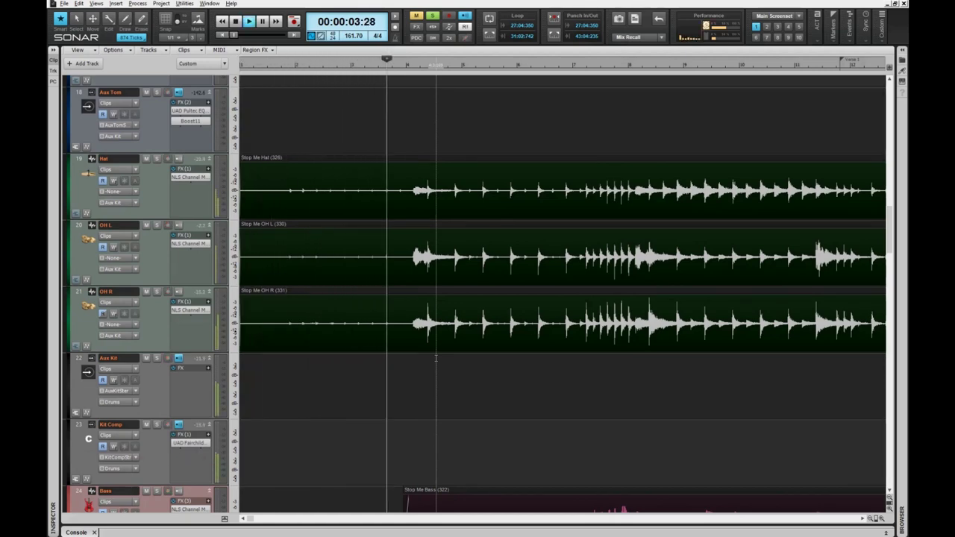
key("space")
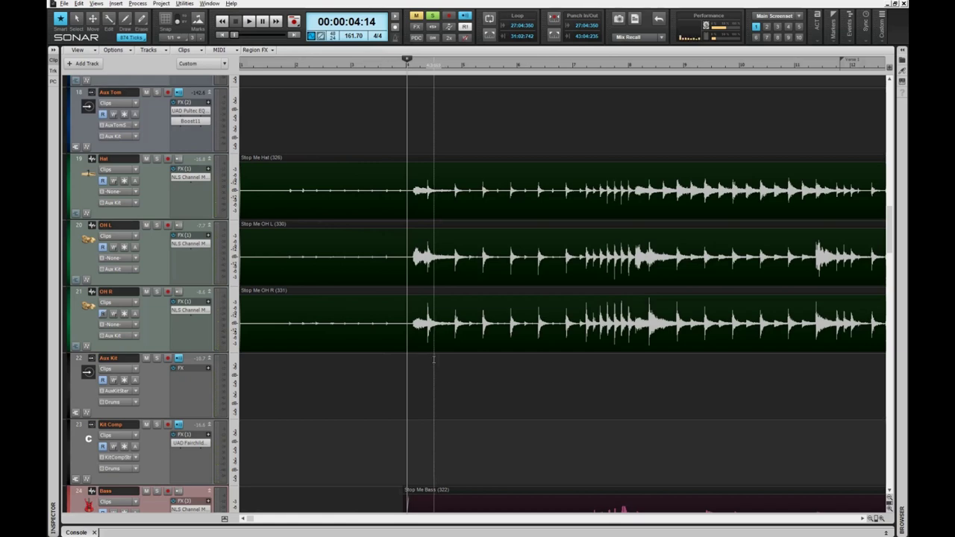
key("ctrl+Home")
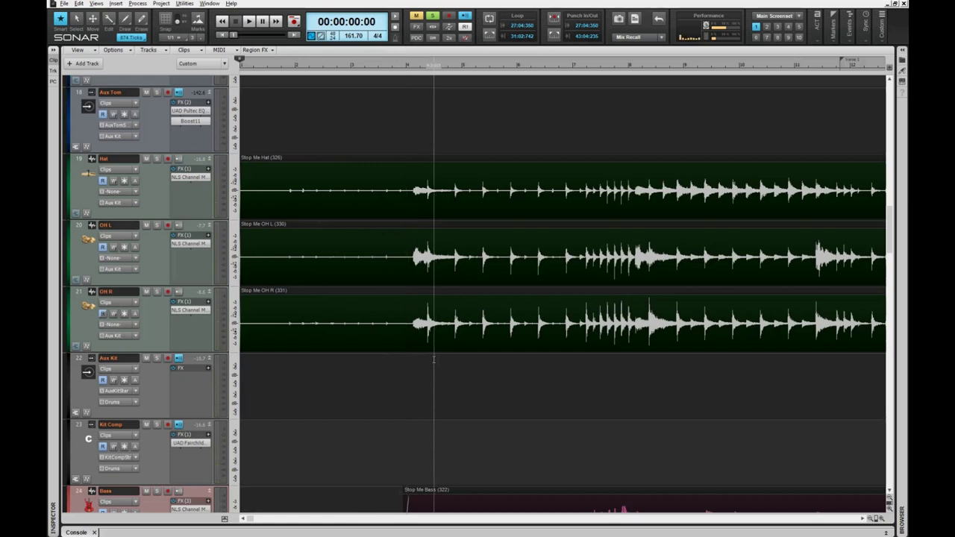
scroll(434, 360, "up", 2)
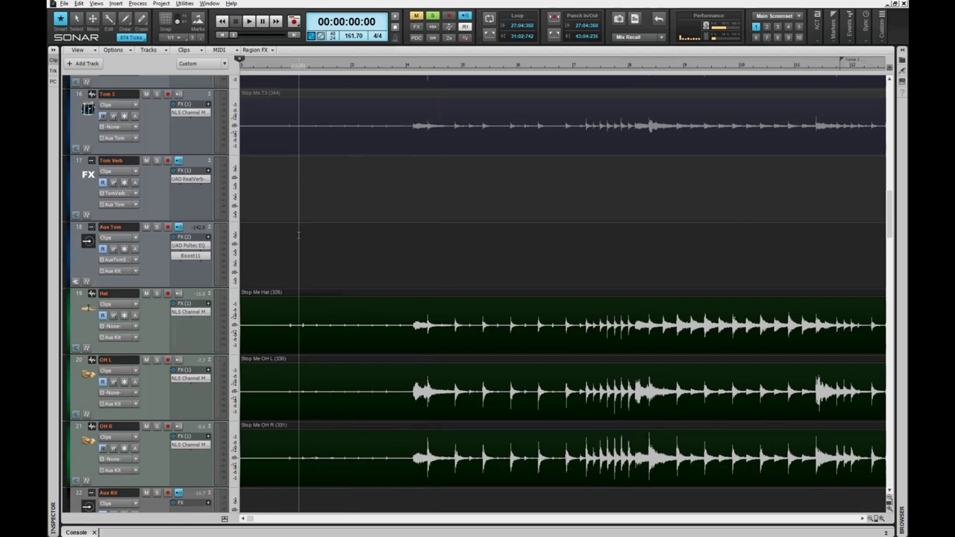
key("space")
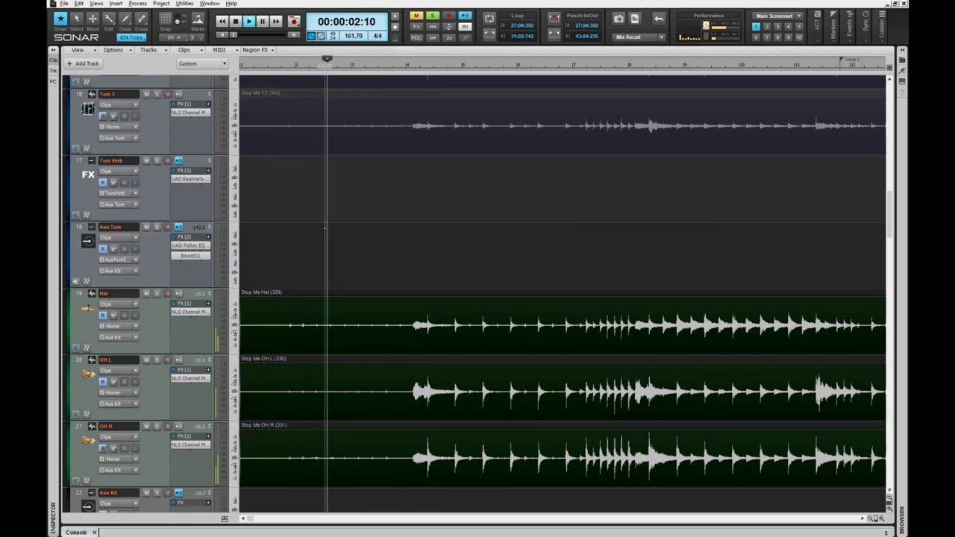
key("space")
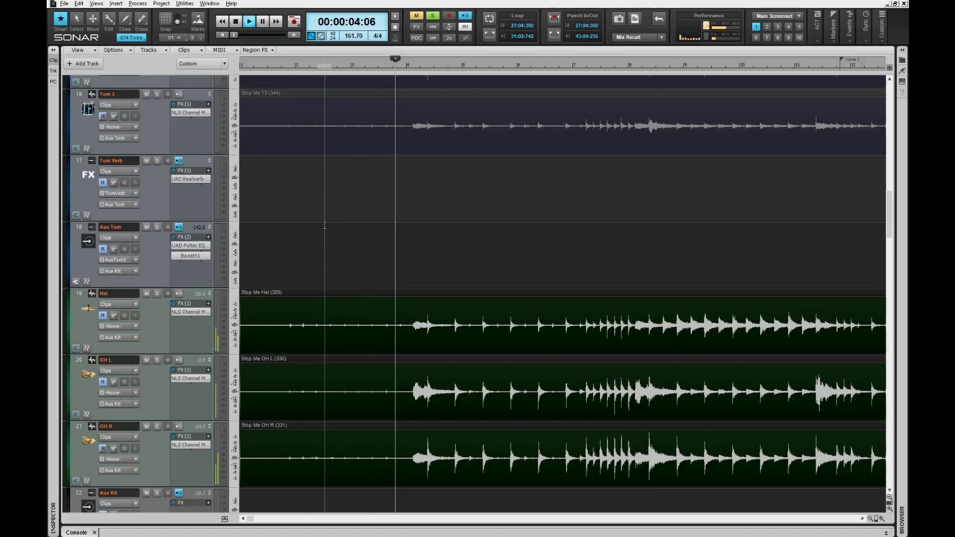
key("w")
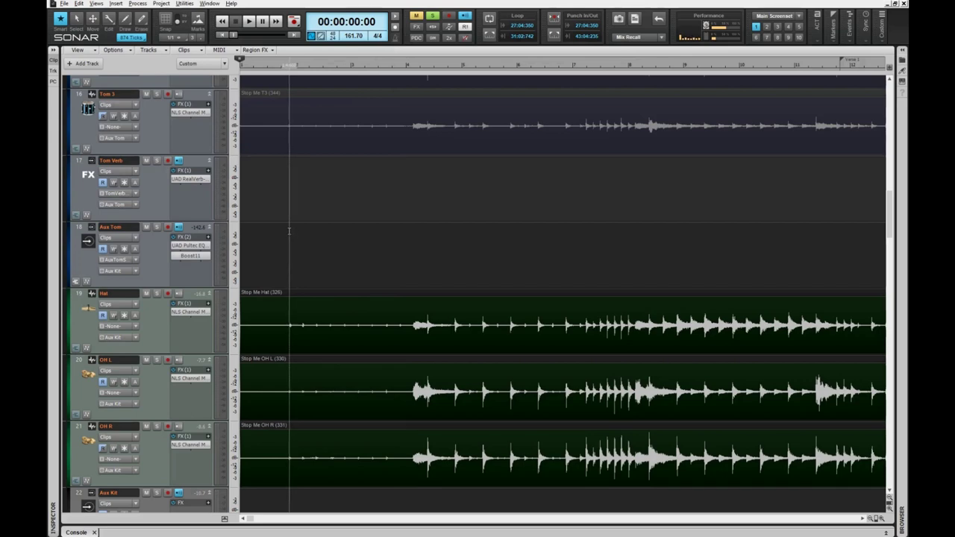
key("space")
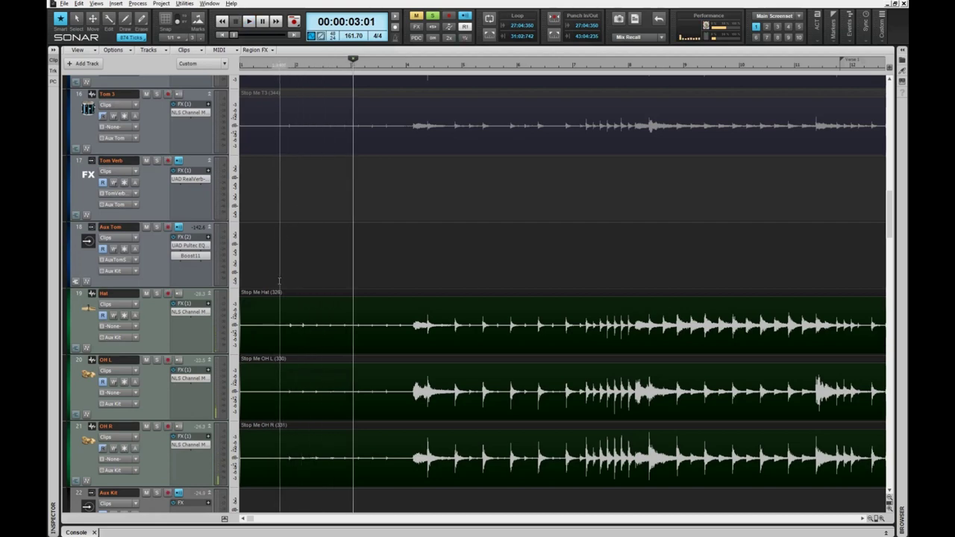
Step: Trim the starts of the Hat, OH L and OH R clips together to just before measure 2
scroll(279, 282, "up", 3)
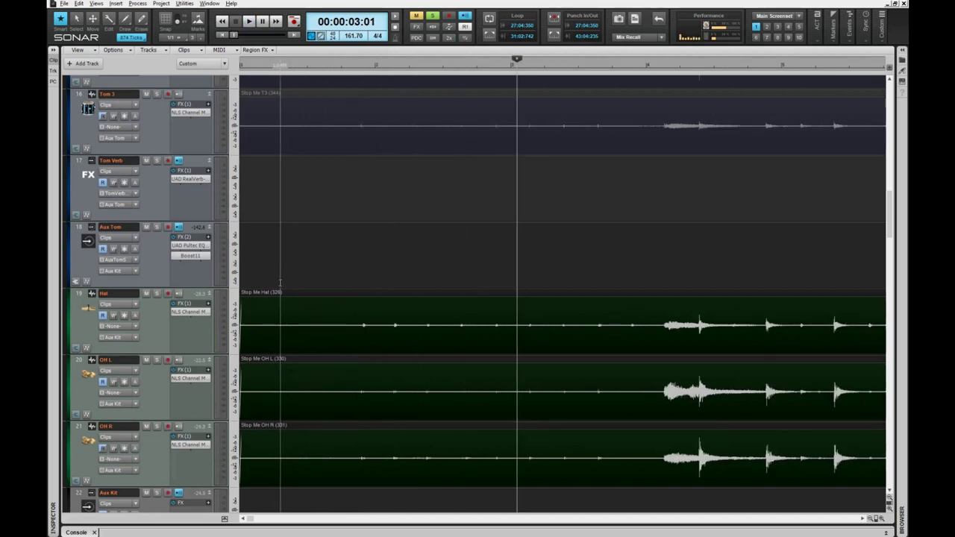
left_click_drag(278, 250, 287, 507)
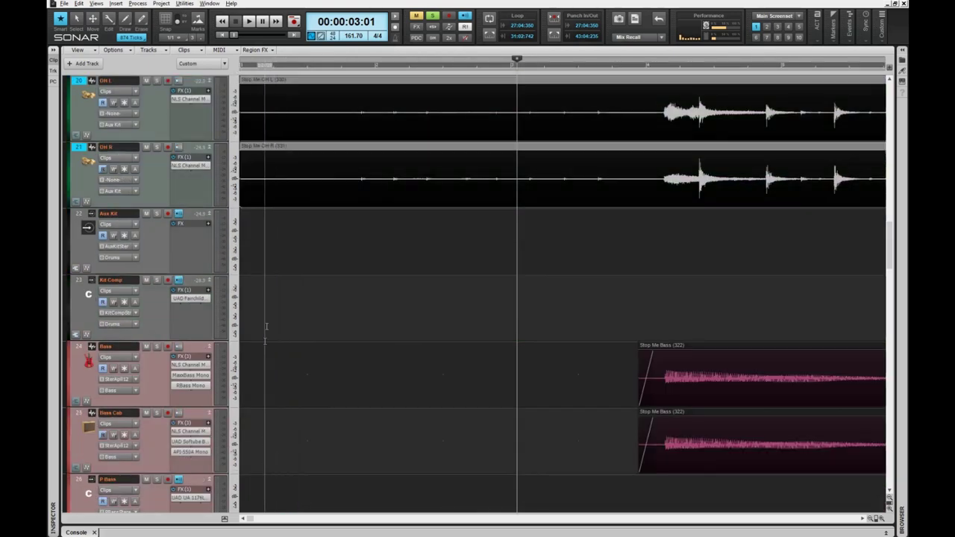
scroll(285, 132, "up", 3)
scroll(285, 132, "up", 2)
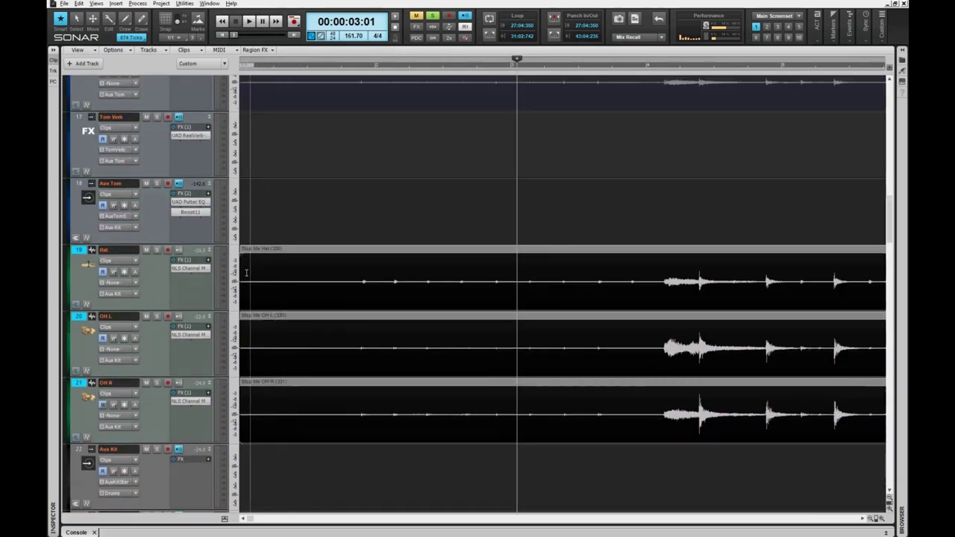
left_click_drag(244, 284, 353, 284)
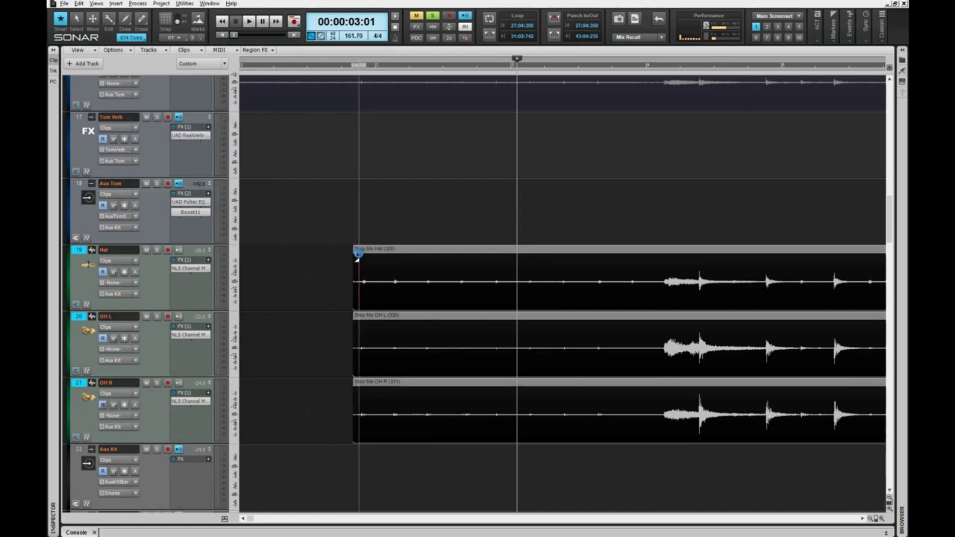
scroll(328, 288, "up", 4)
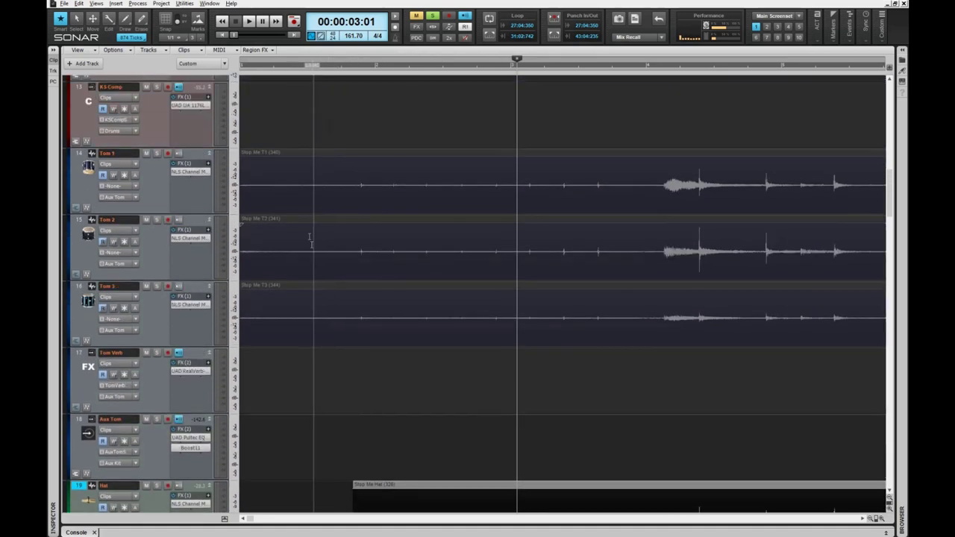
left_click_drag(291, 337, 246, 191)
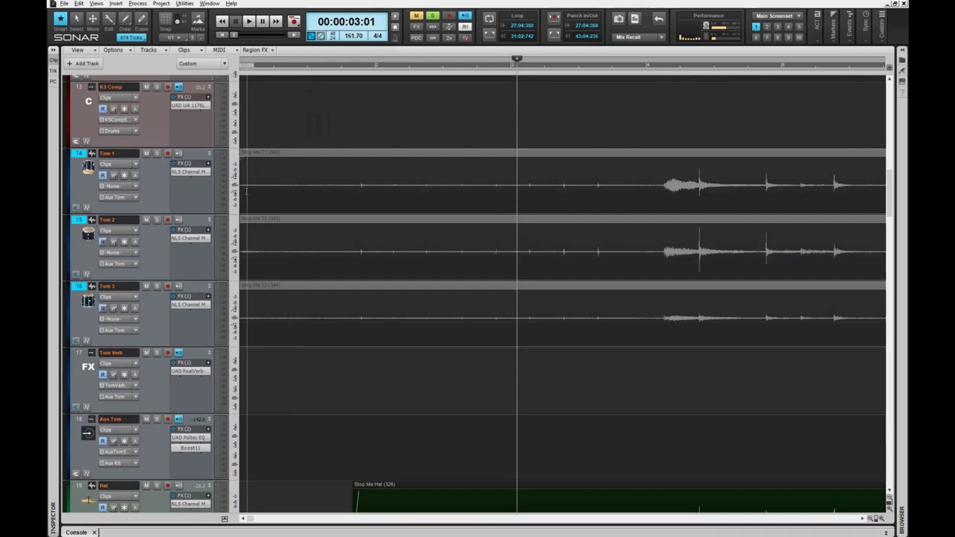
scroll(377, 286, "up", 3)
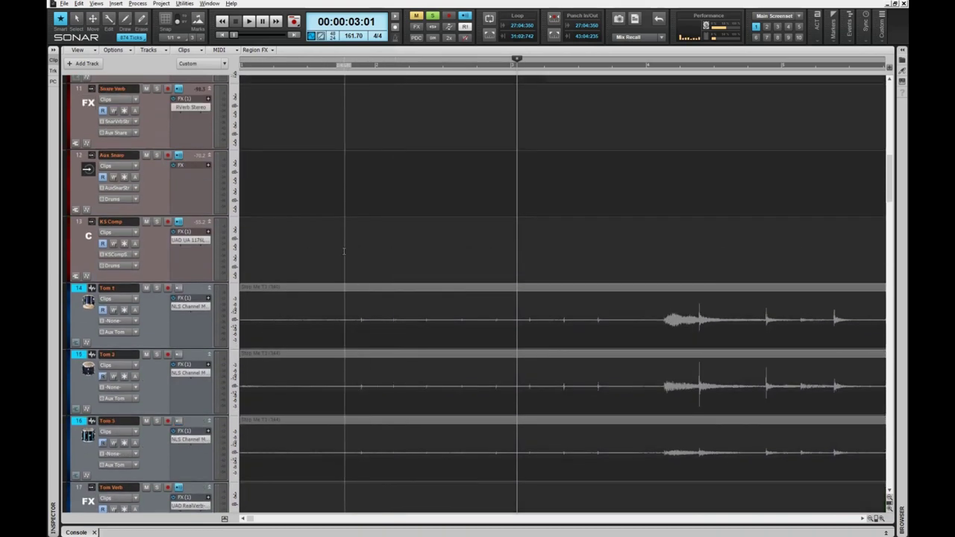
left_click(346, 276)
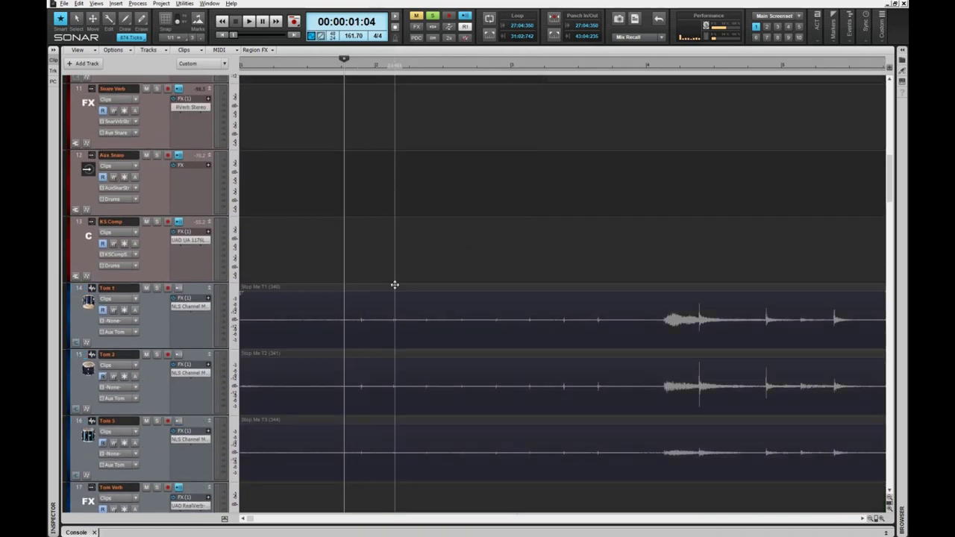
Step: Trim the start of the Snare clip to just before measure 2, ahead of the first small hit
scroll(384, 273, "up", 3)
scroll(379, 266, "up", 4)
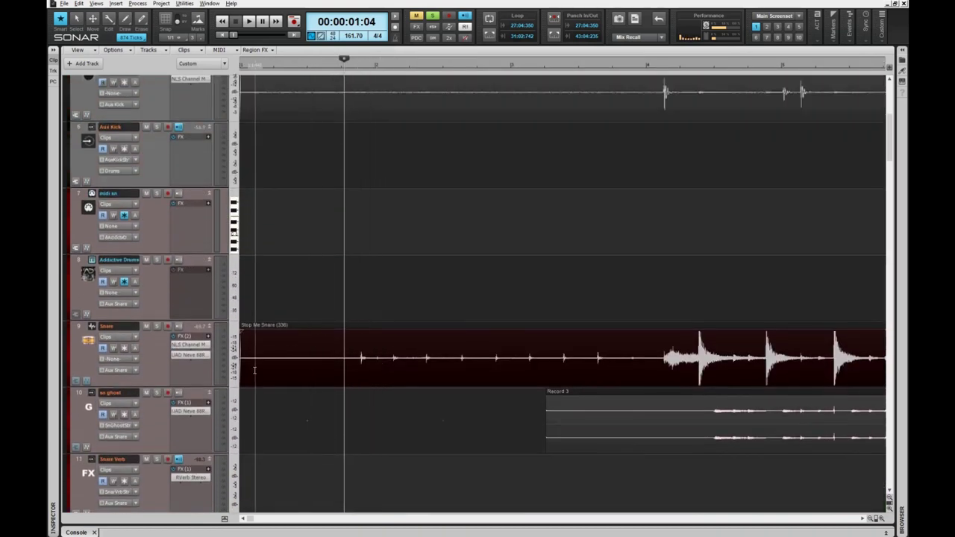
scroll(261, 328, "up", 2)
scroll(277, 291, "down", 1)
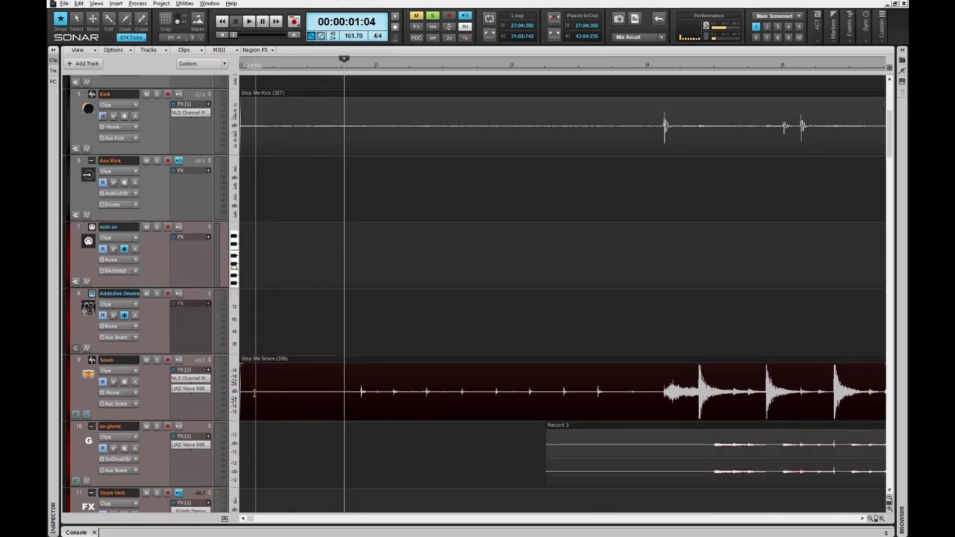
left_click_drag(241, 402, 352, 397)
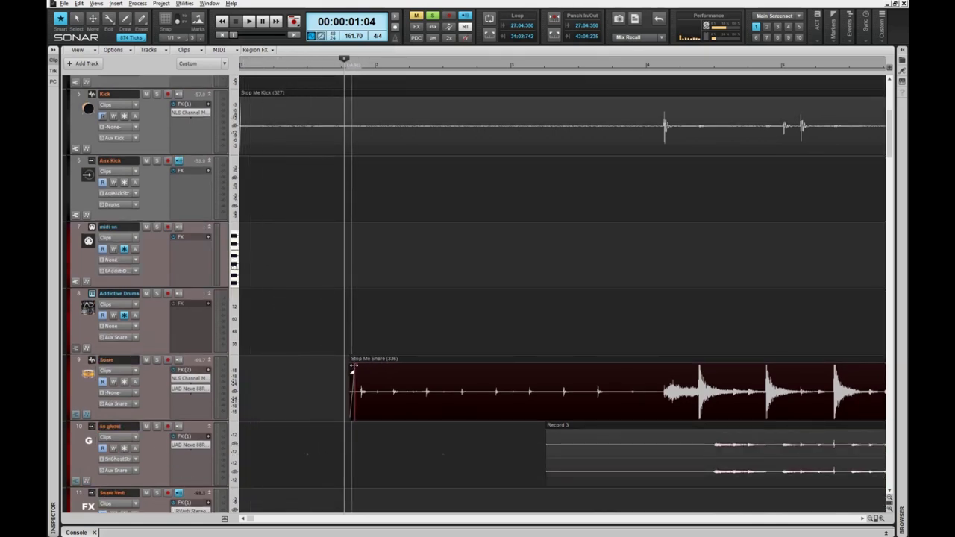
Step: Trim the starts of the Kick 2 and Kick clips together to just before the first kick hit at measure 4
scroll(301, 382, "up", 4)
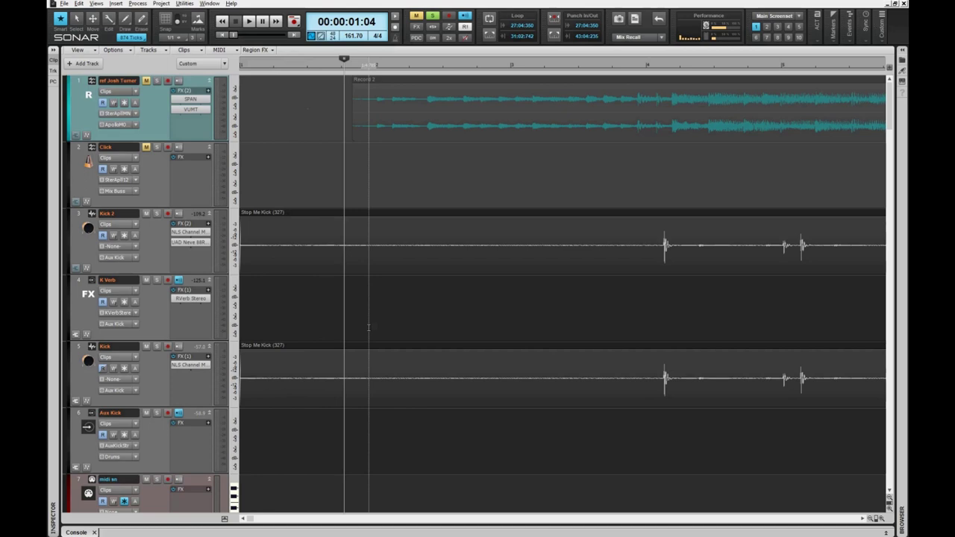
scroll(368, 327, "down", 3)
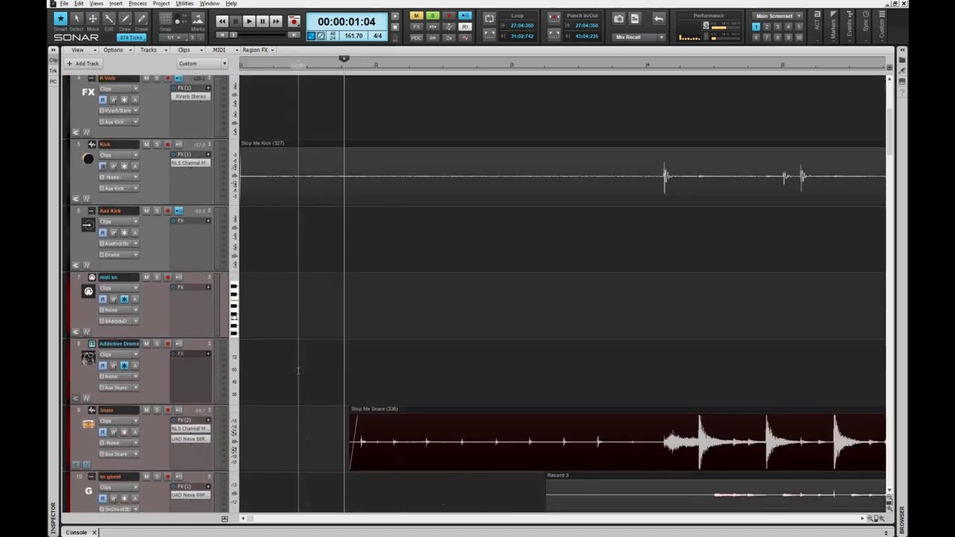
scroll(297, 370, "up", 3)
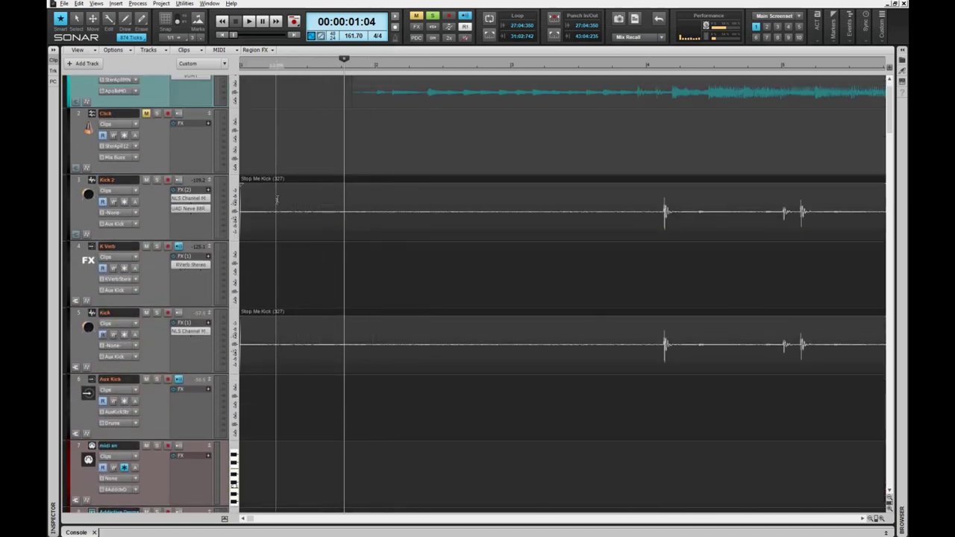
left_click_drag(294, 215, 314, 358)
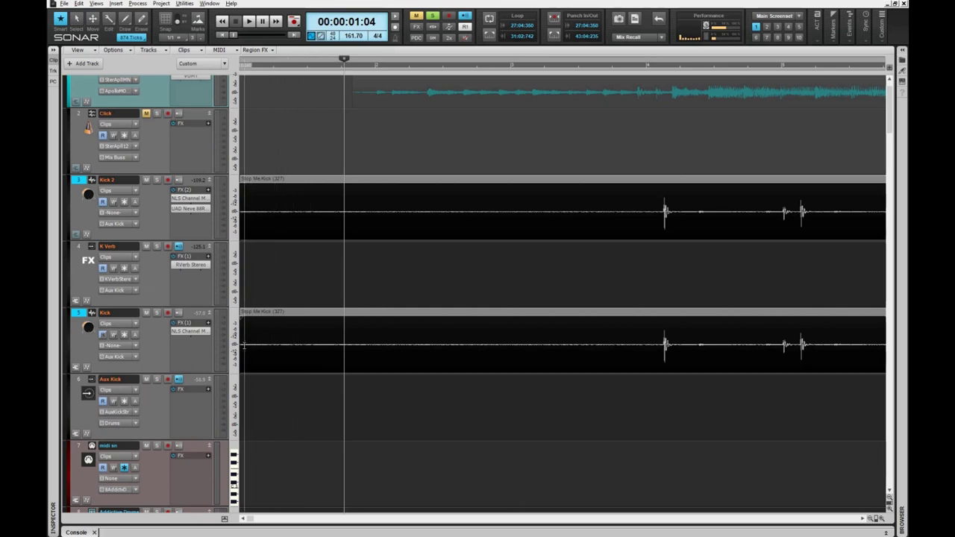
left_click_drag(243, 346, 653, 345)
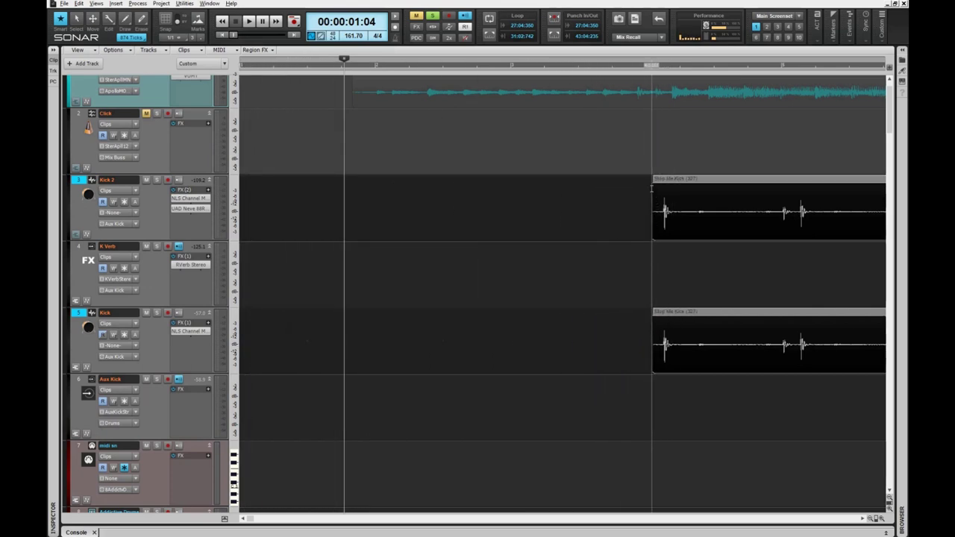
left_click_drag(653, 187, 660, 191)
left_click(590, 329)
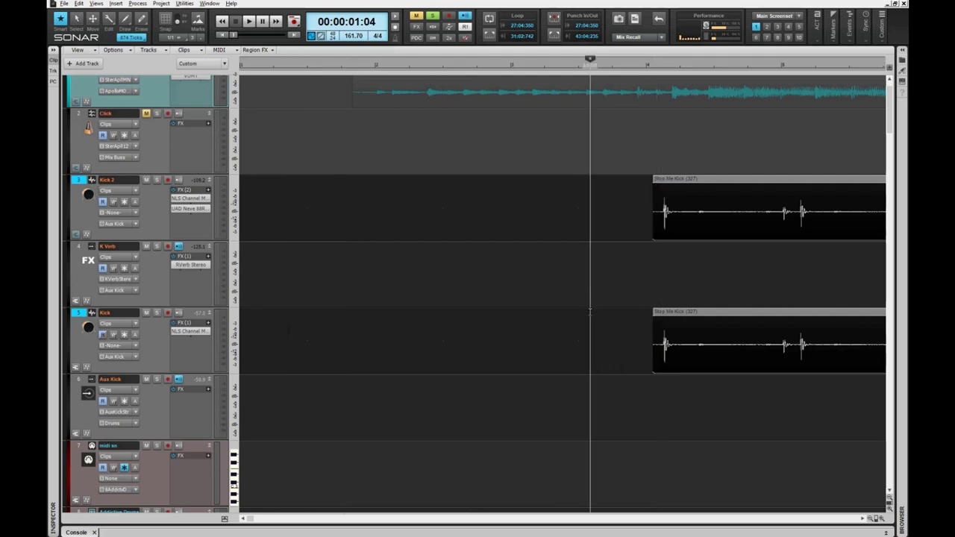
Step: Review the trimmed clip starts across all tracks and audition the opening of the song from the beginning
key("w")
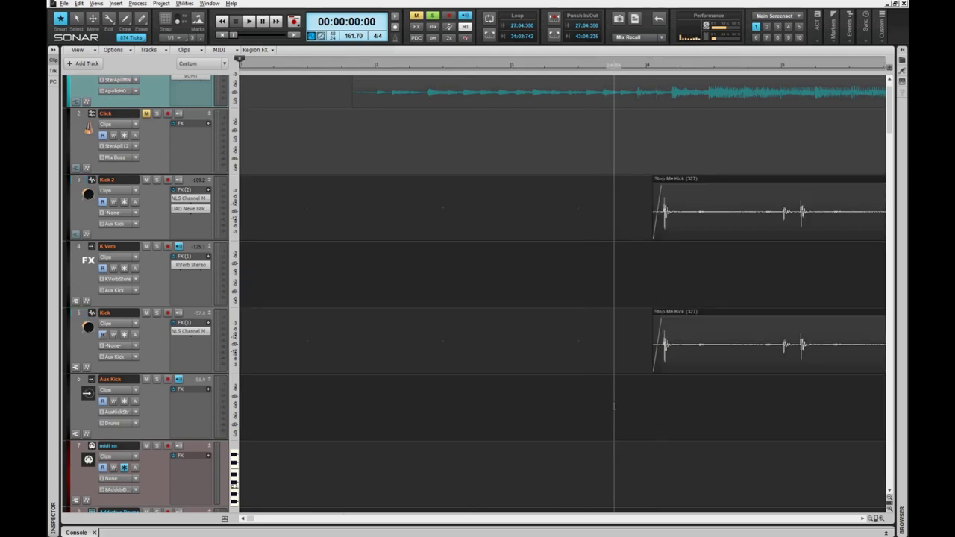
scroll(613, 406, "down", 20)
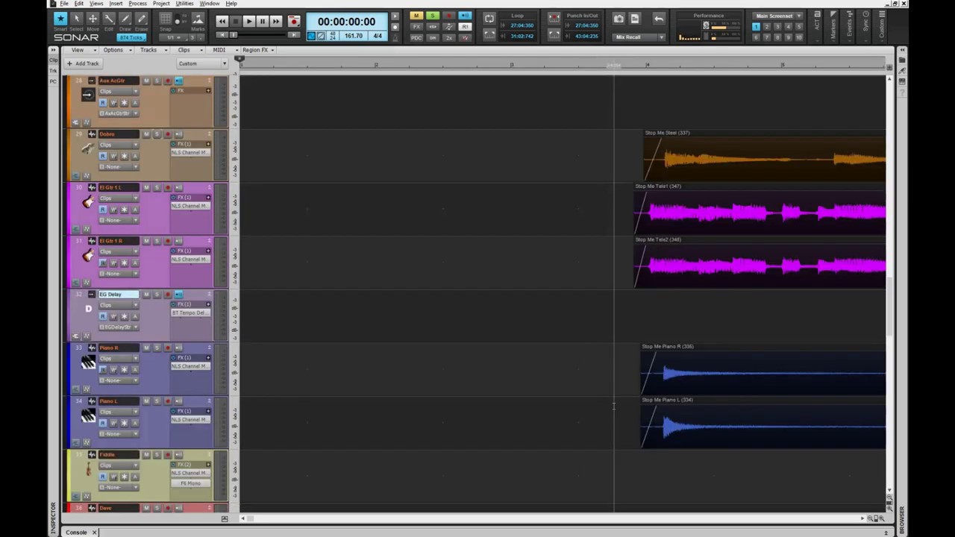
scroll(613, 406, "down", 5)
scroll(613, 406, "down", 2)
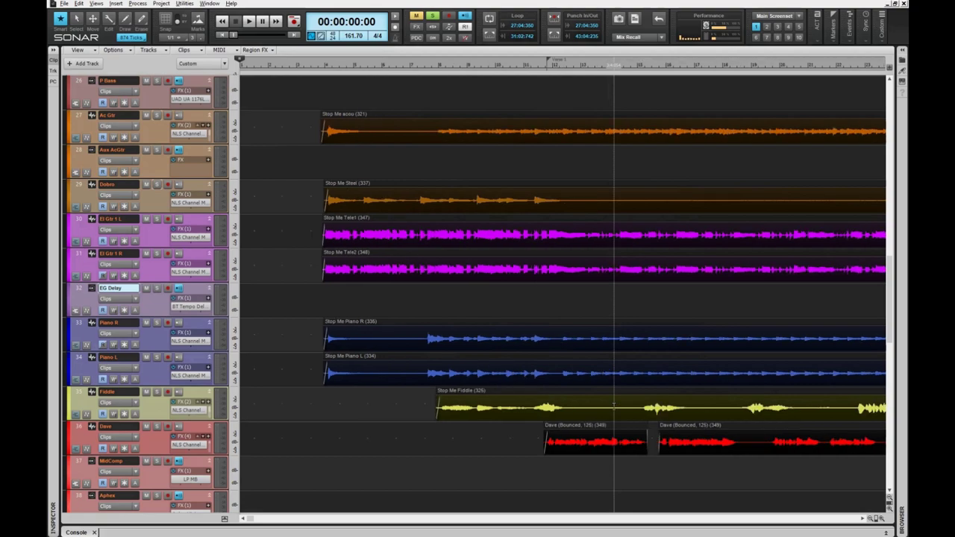
scroll(510, 112, "up", 16)
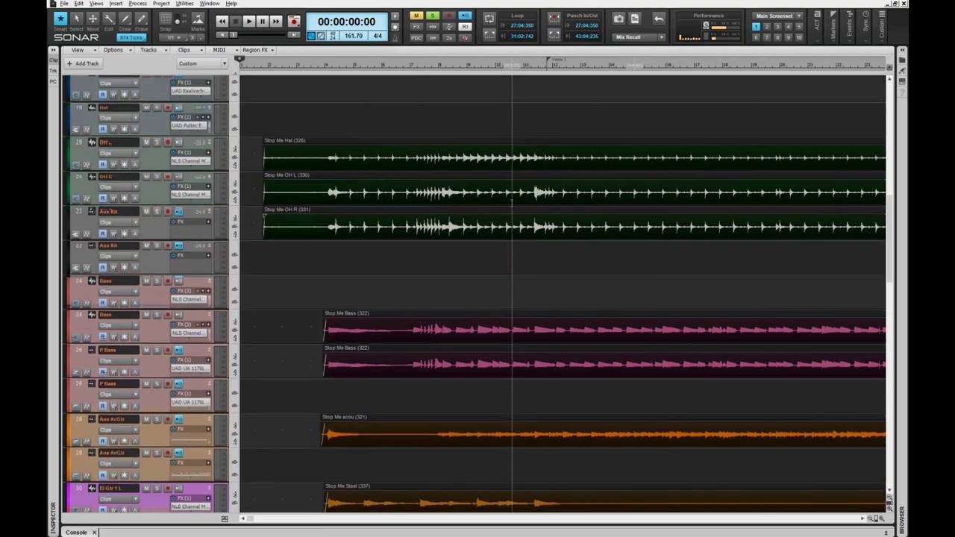
scroll(509, 172, "up", 2)
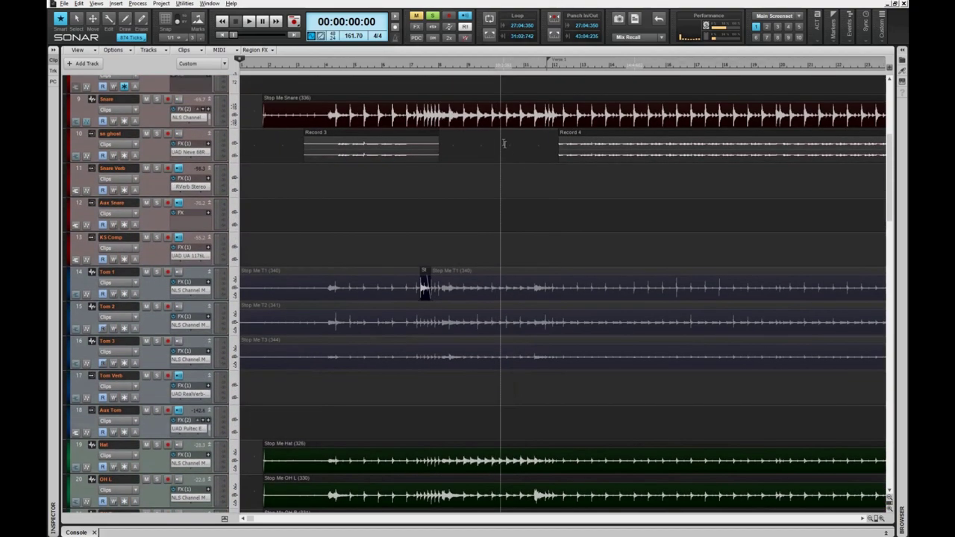
scroll(506, 150, "down", 1)
key("space")
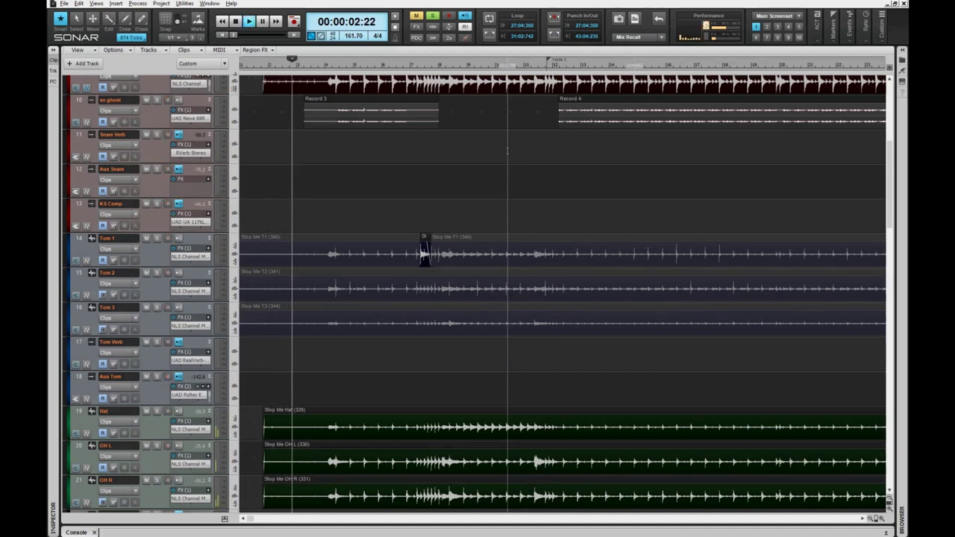
scroll(484, 186, "down", 7)
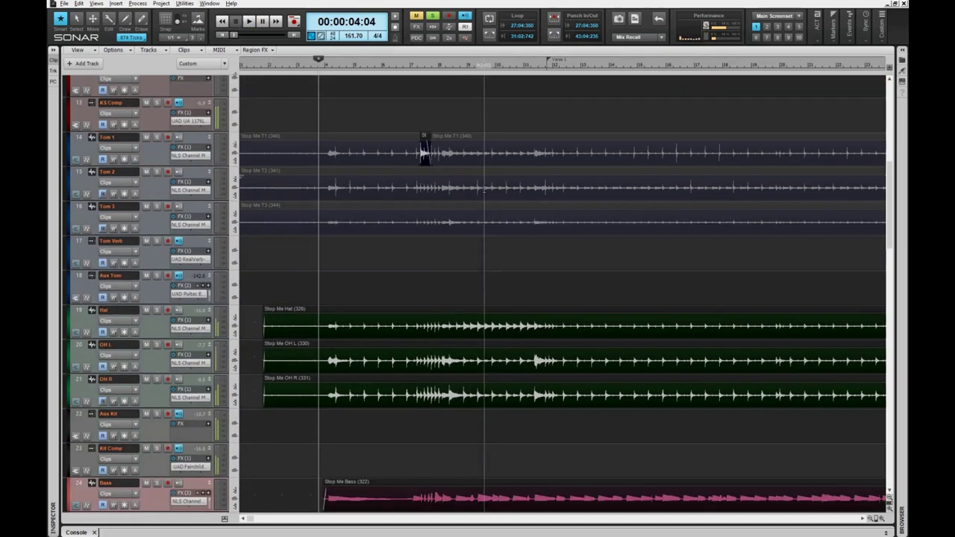
scroll(480, 210, "down", 6)
scroll(480, 211, "down", 5)
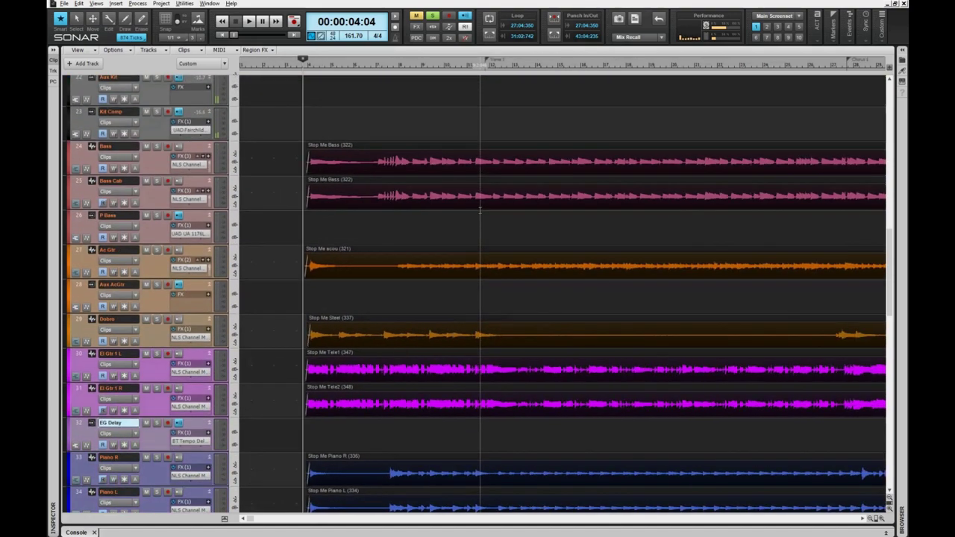
Step: Solo the Dobro track and audition its quiet passage after the start of verse 1
scroll(480, 211, "up", 1)
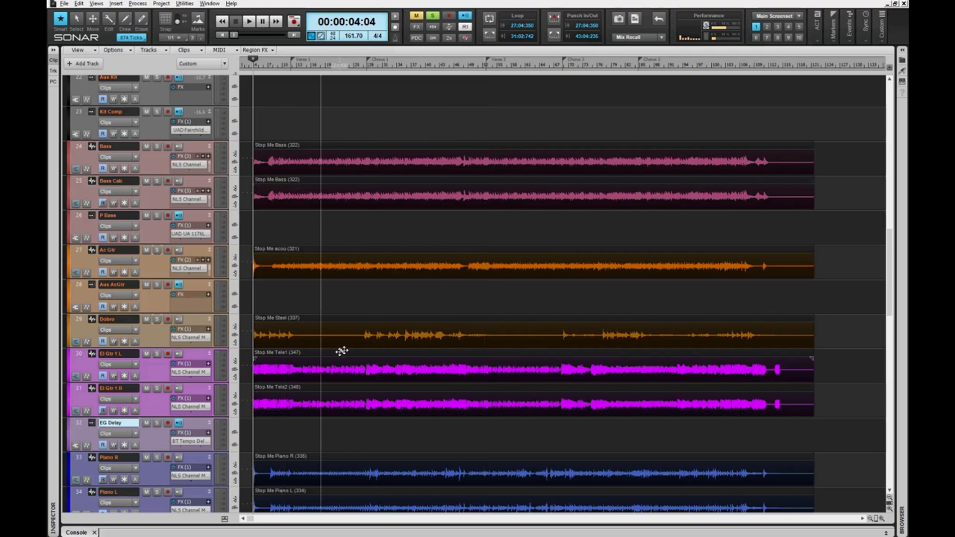
scroll(344, 345, "down", 4)
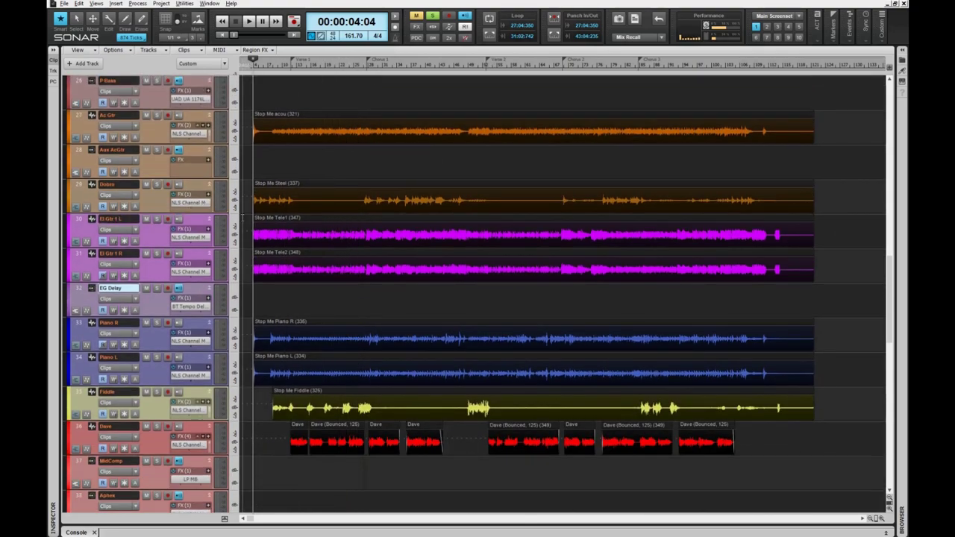
scroll(241, 216, "up", 3)
scroll(241, 216, "up", 4)
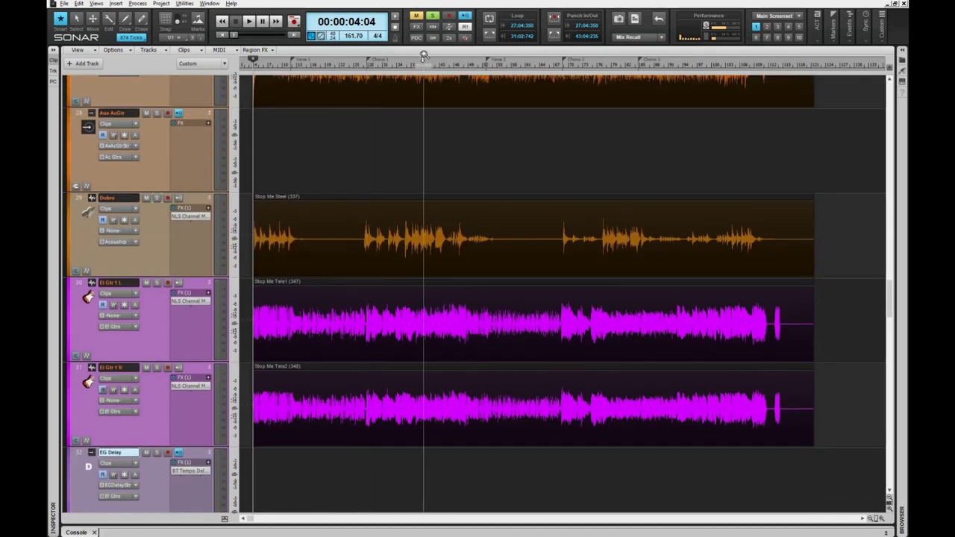
left_click(157, 198)
left_click(306, 160)
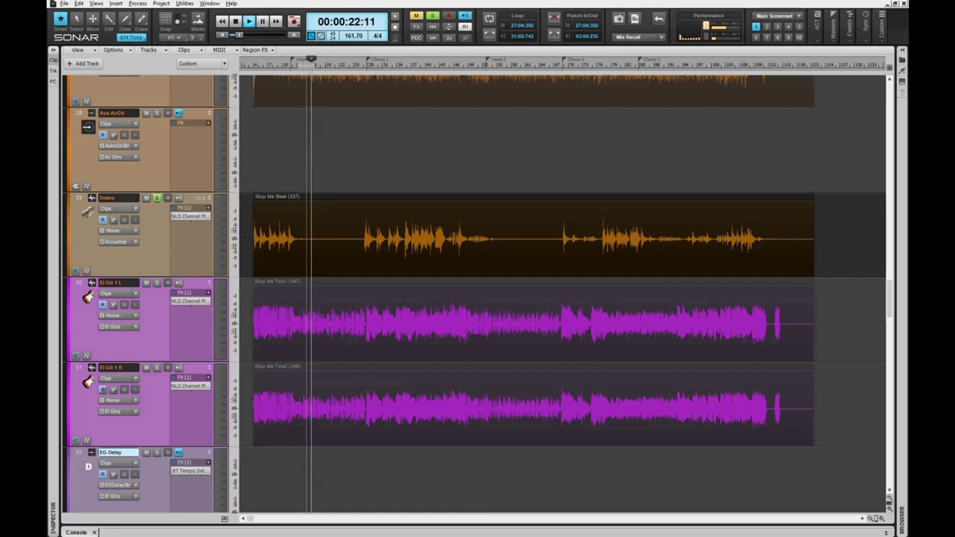
key("space")
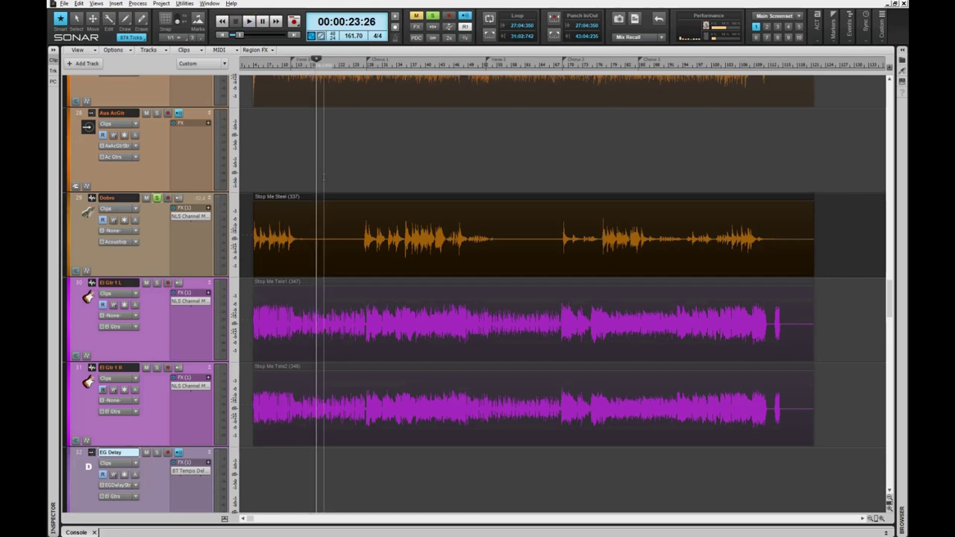
Step: Audition the end of the Dobro's intro phrase from about measure 11 to find where the playing dies away
key("ctrl+Right")
key("ctrl+Right")
key("ctrl+Right")
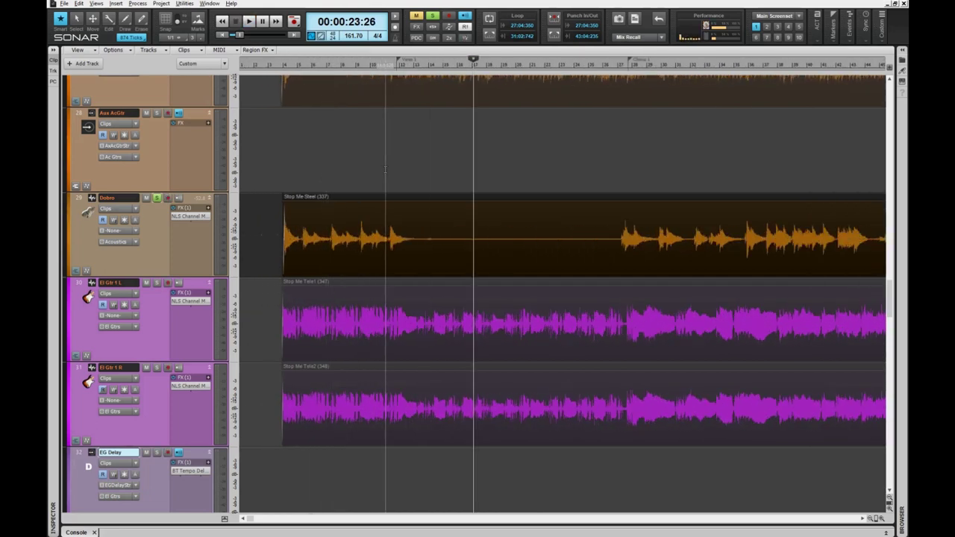
left_click(389, 173)
key("space")
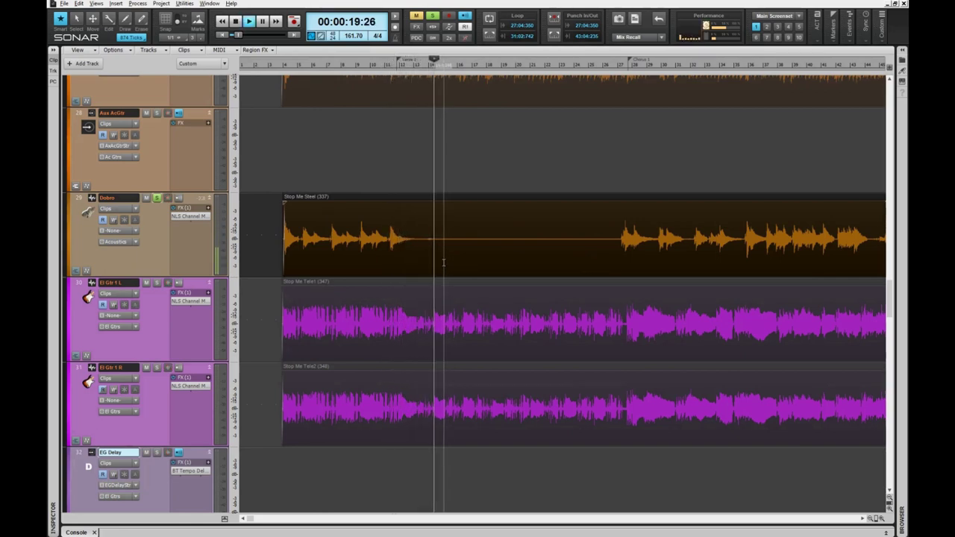
left_click(429, 175)
scroll(429, 174, "up", 4)
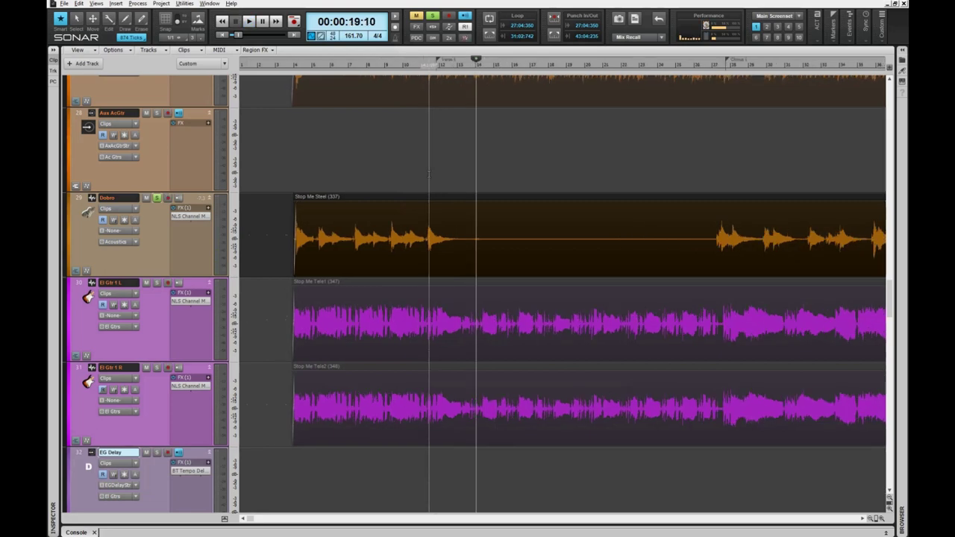
Step: Split the Dobro clip just before measure 14 and fade out the intro part from just before measure 13
left_click(553, 264)
key("s")
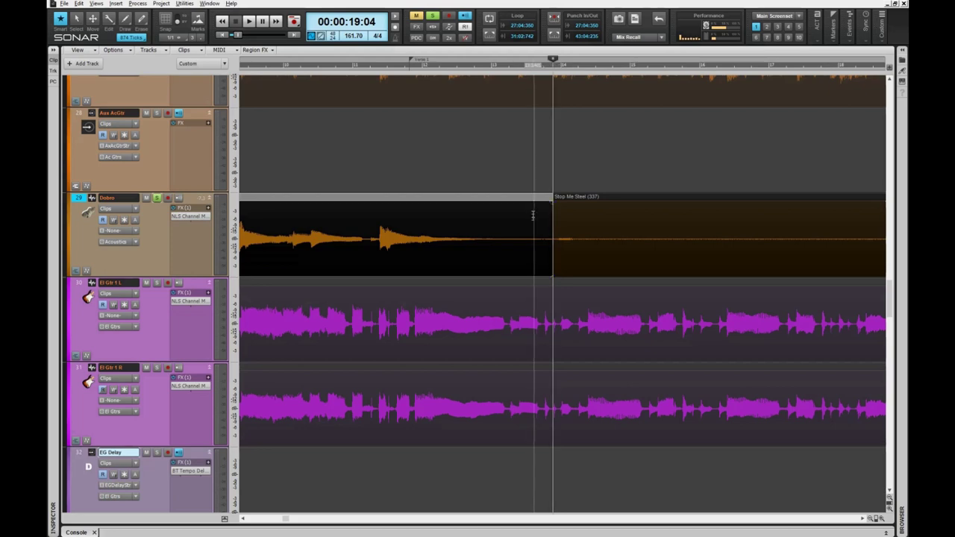
left_click_drag(551, 209, 478, 212)
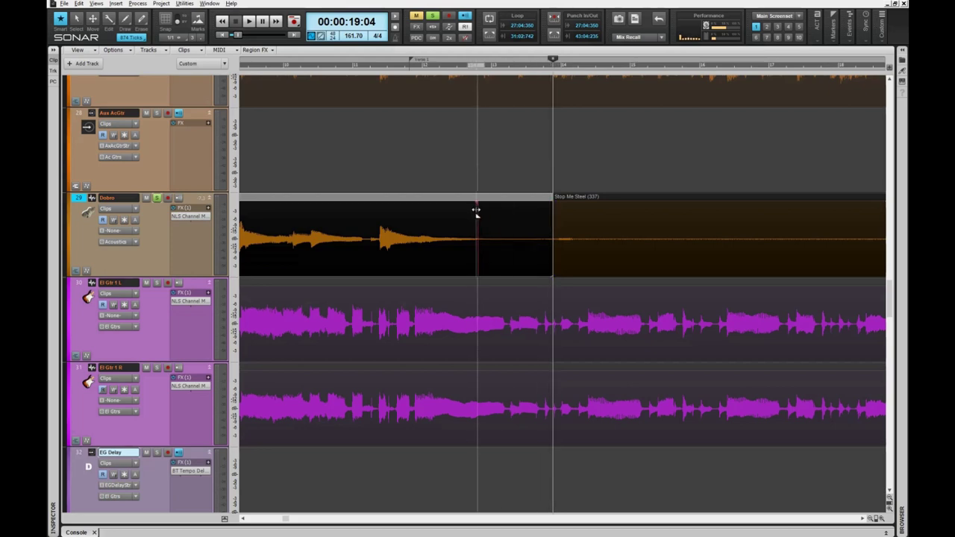
left_click(401, 149)
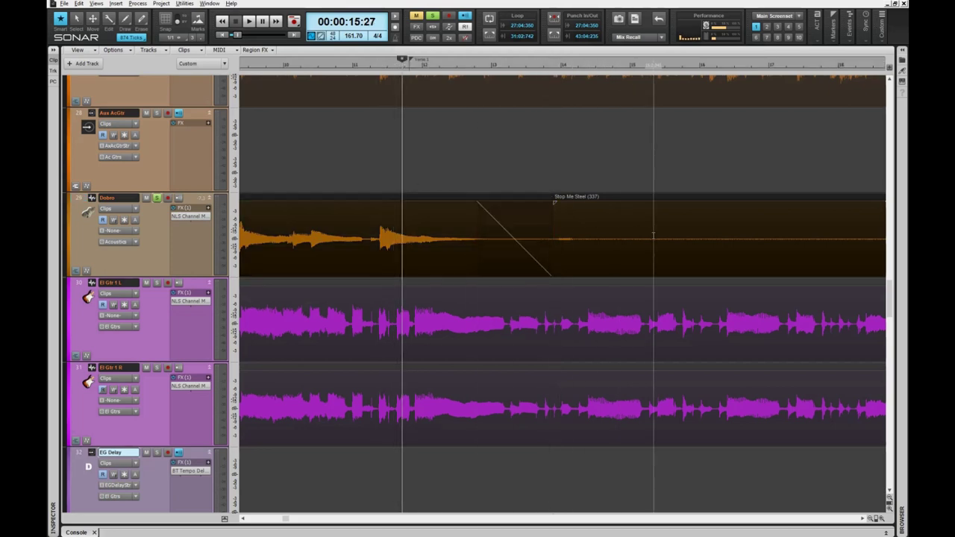
Step: Split off and delete the silent Dobro section from the end of the intro part to just before measure 27
key("ctrl+Left")
key("ctrl+Left")
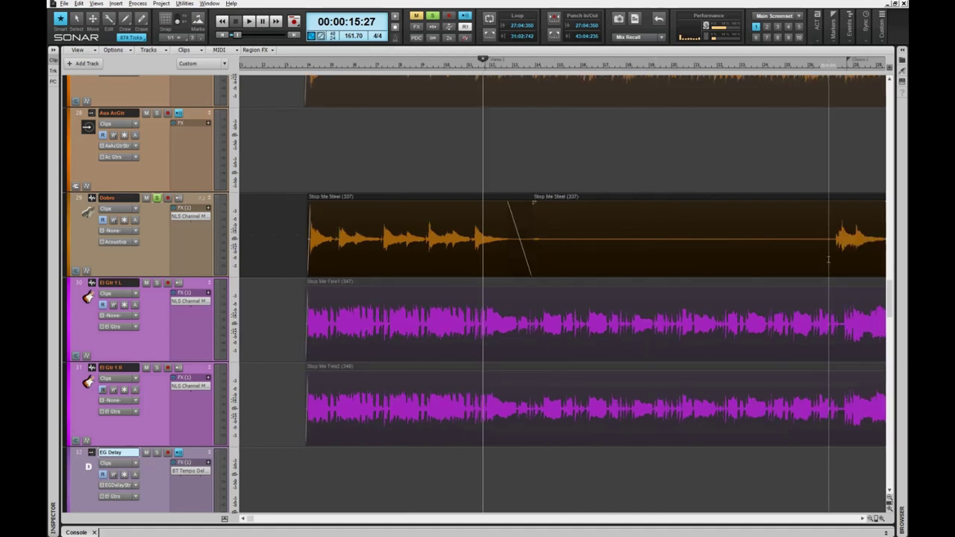
left_click_drag(828, 259, 532, 259)
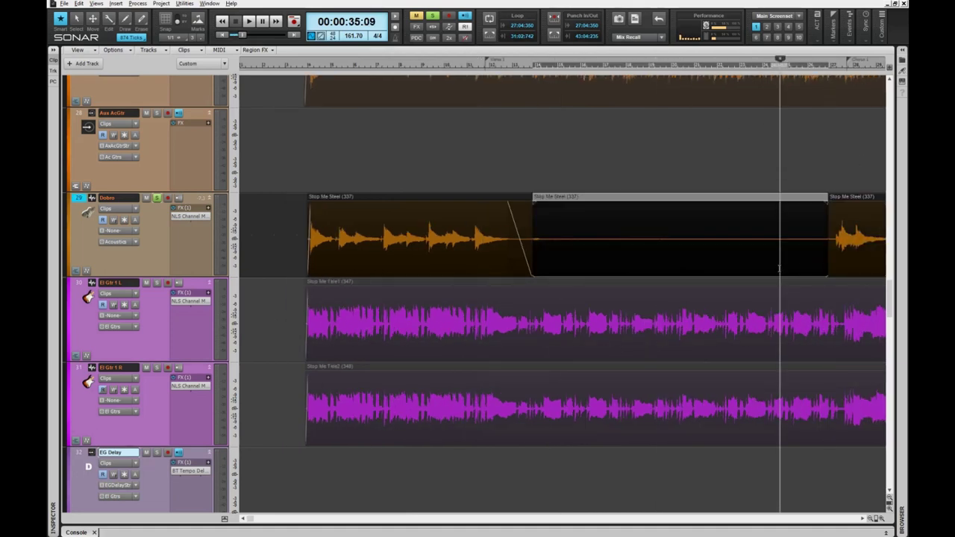
key("Delete")
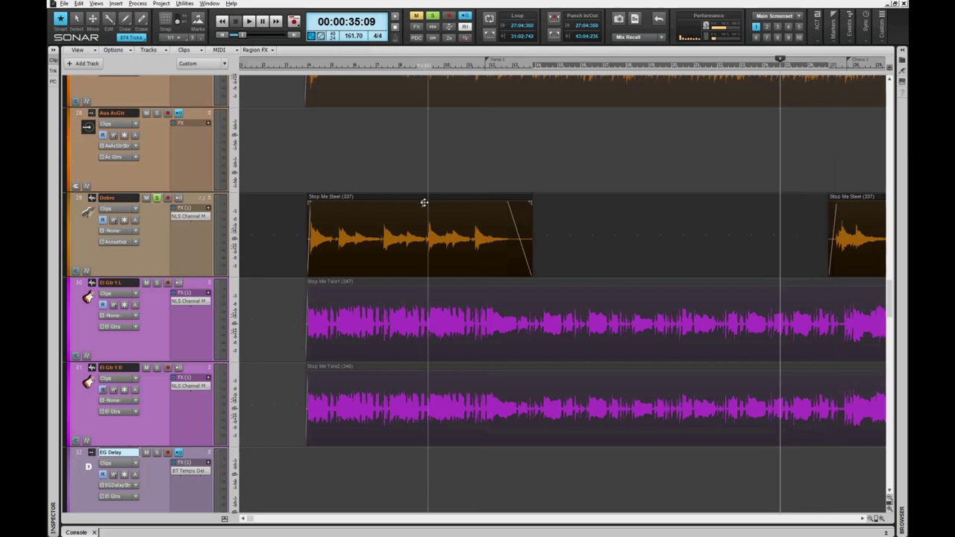
Step: Audition the faded end of the Dobro's intro clip from just before measure 11
left_click(467, 164)
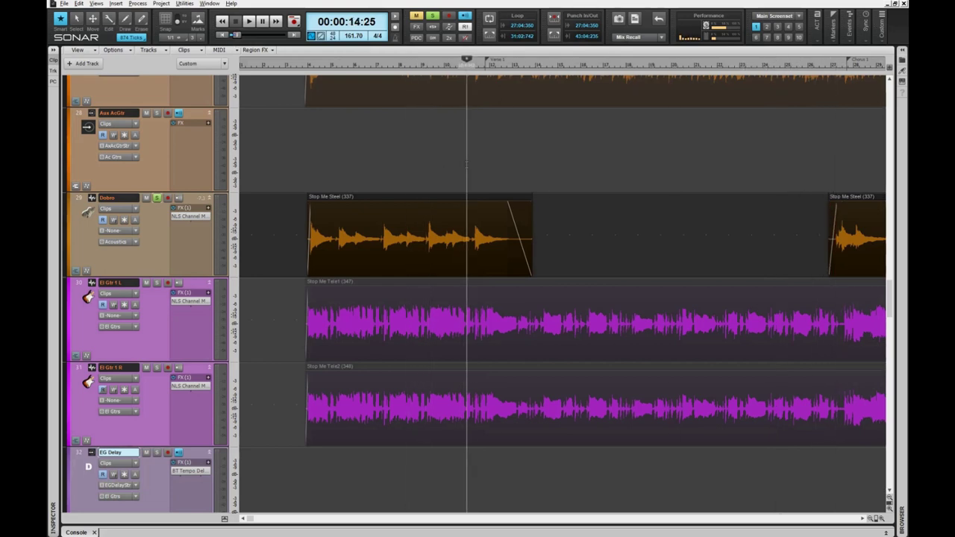
key("space")
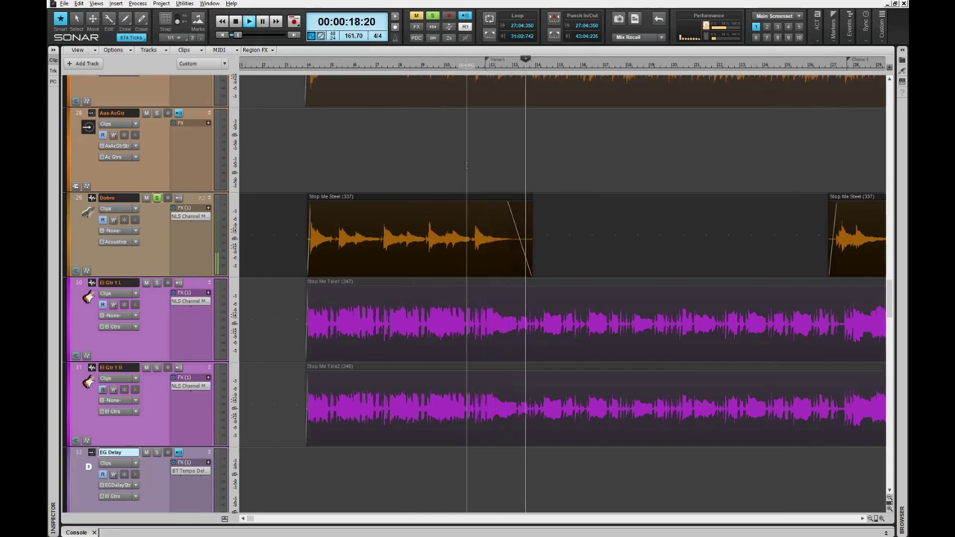
left_click(522, 175)
key("space")
Step: Shorten the Dobro intro clip's fade-out to the last fraction of a measure before its end and replay the final note
key("ctrl+Right")
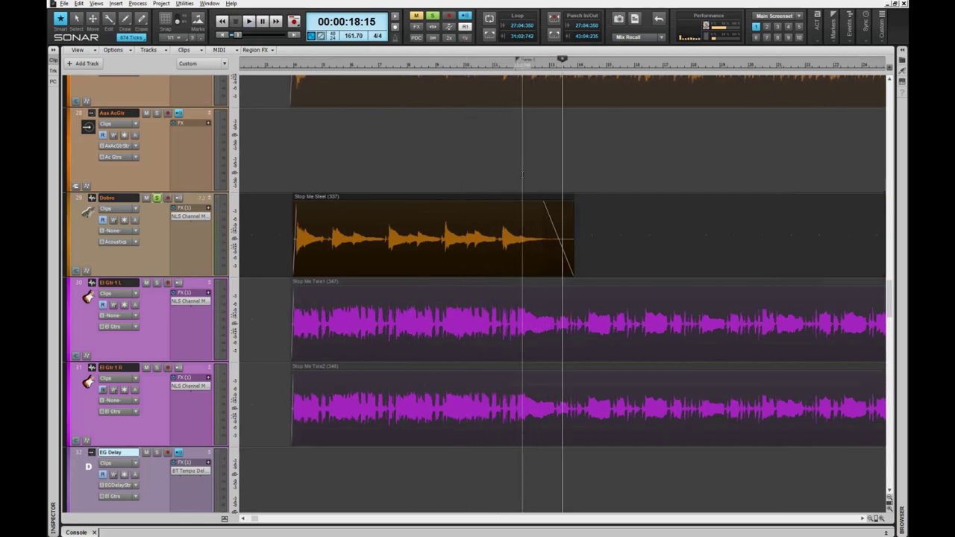
key("ctrl+Right")
key("ctrl+Right")
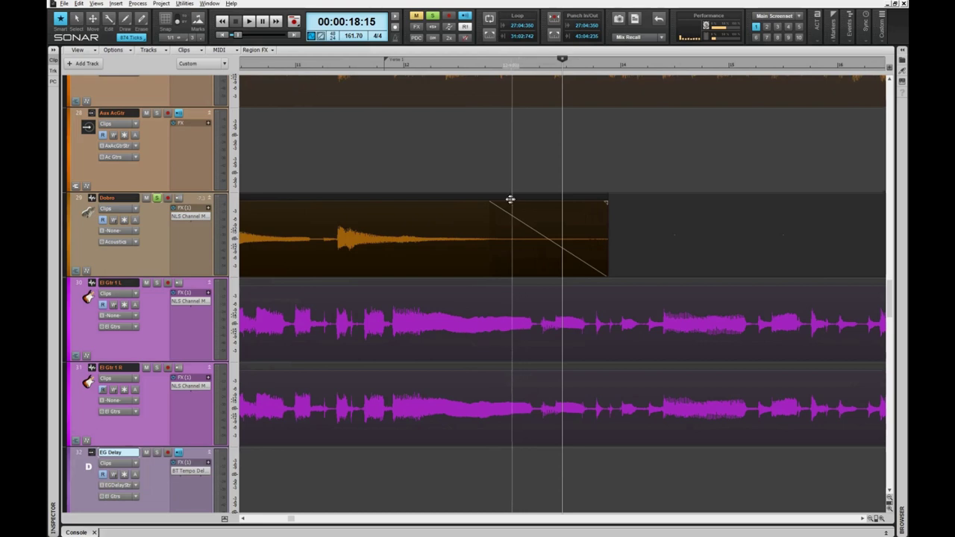
left_click_drag(492, 202, 594, 202)
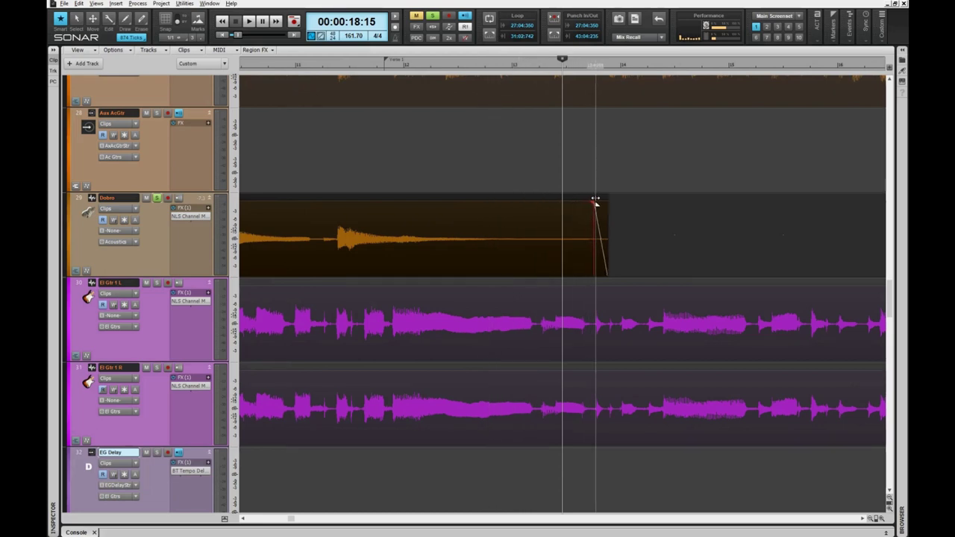
left_click(328, 151)
key("space")
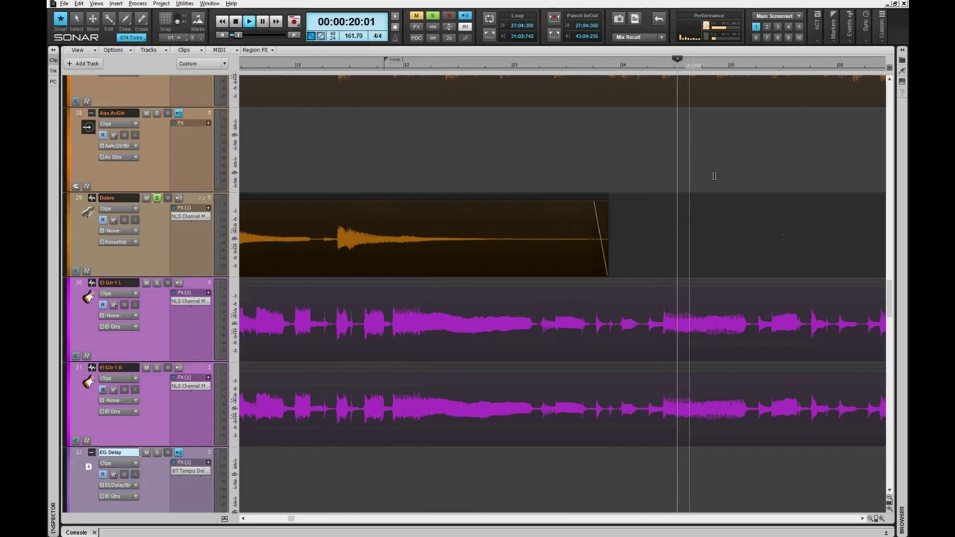
key("space")
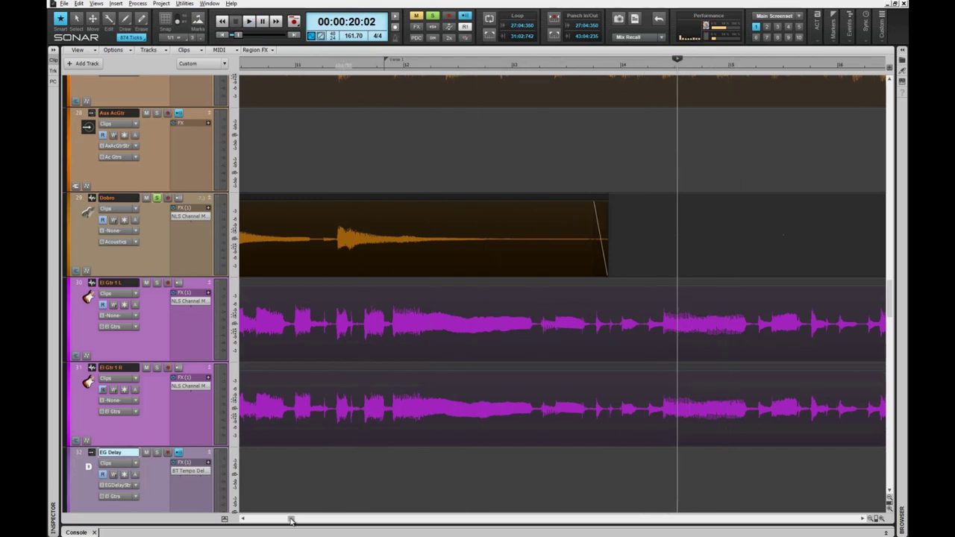
Step: Find the Dobro's quiet passage in verse 2 and audition it from about measure 53
left_click_drag(291, 520, 453, 520)
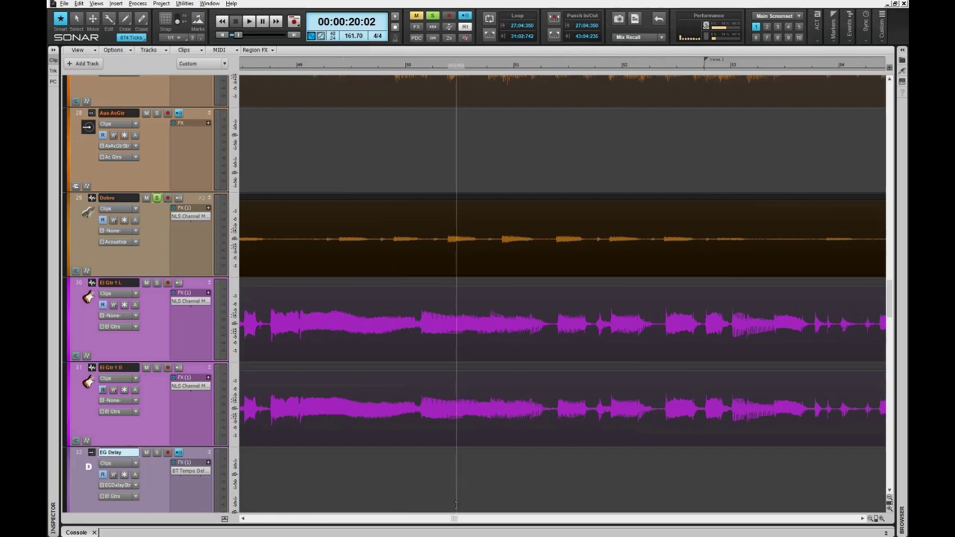
scroll(455, 505, "down", 5)
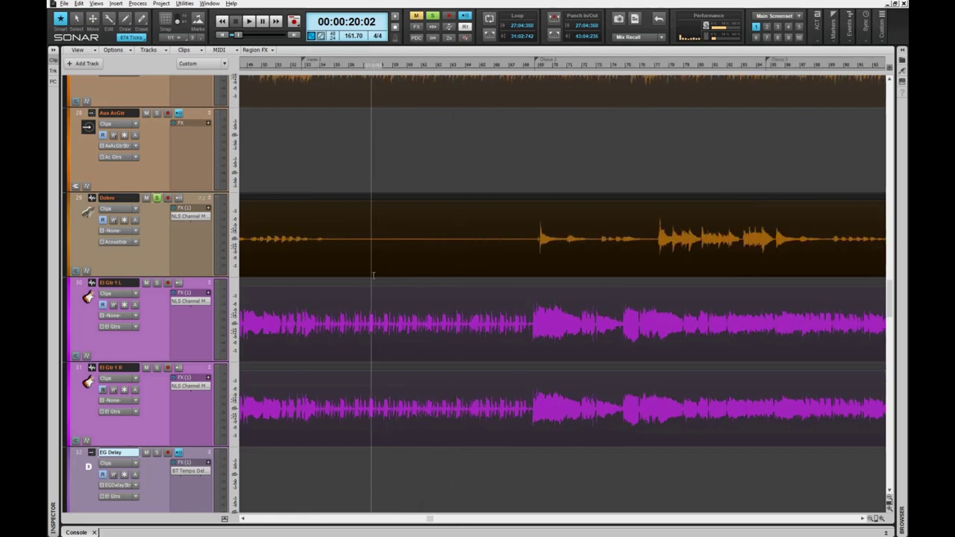
left_click(310, 179)
key("space")
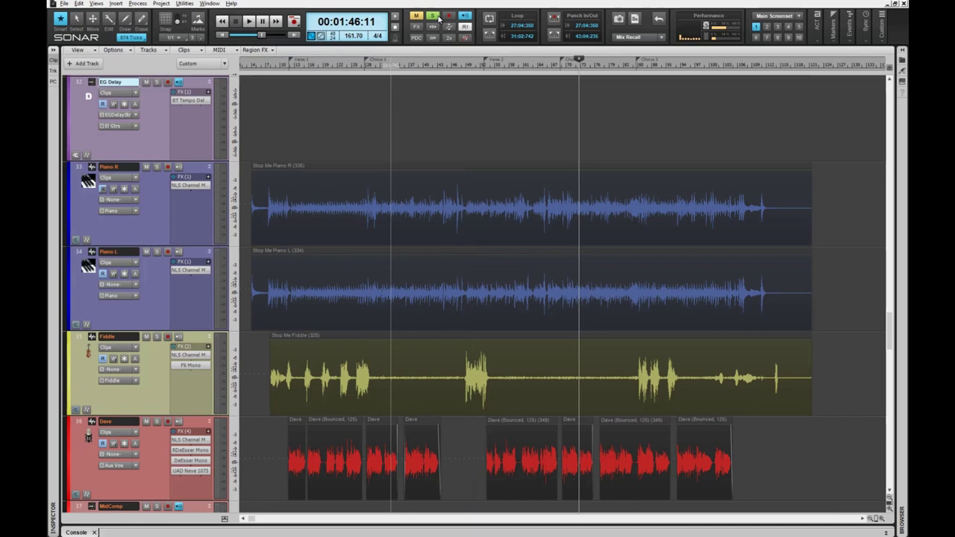
Step: Clear the active solo, solo the Fiddle track and audition the noise after its phrase from about measure 29
left_click(437, 18)
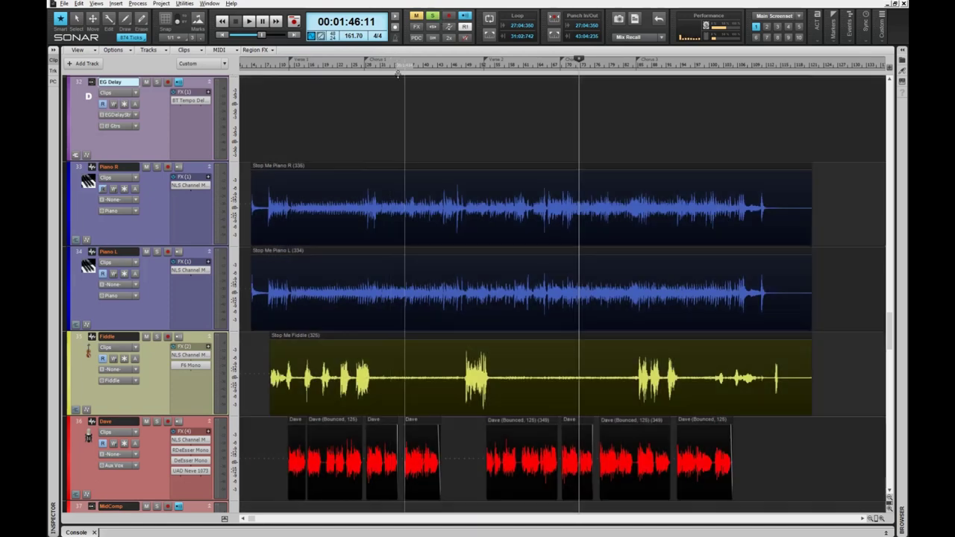
left_click(156, 337)
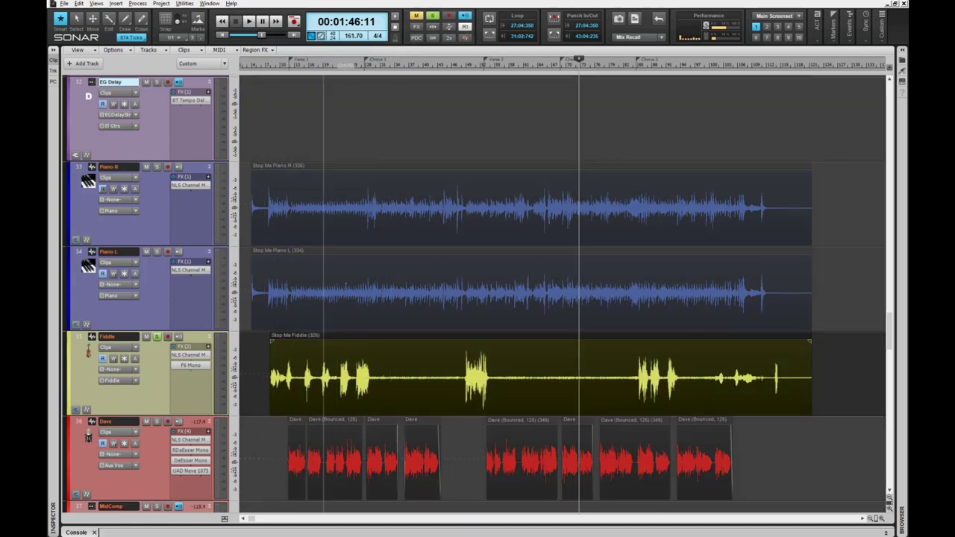
left_click(383, 130)
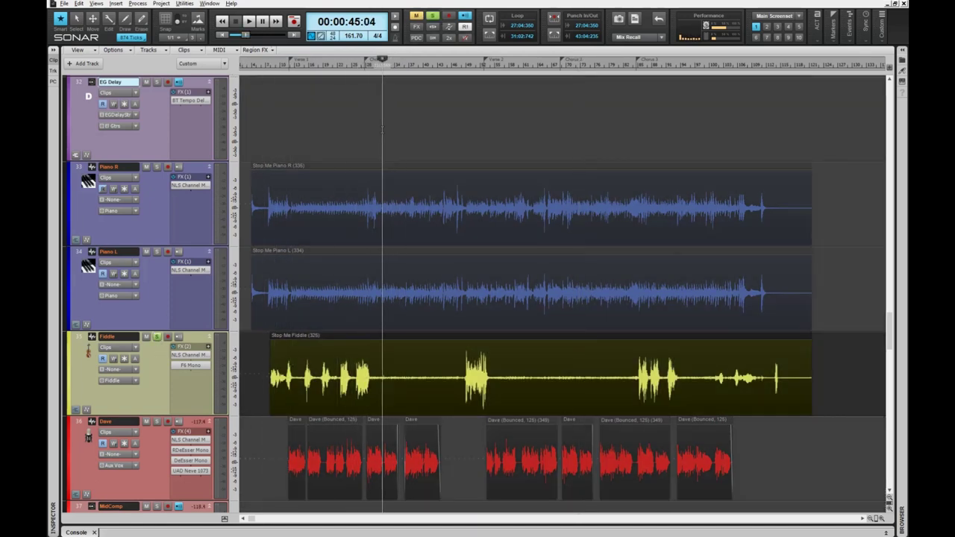
scroll(382, 130, "up", 4)
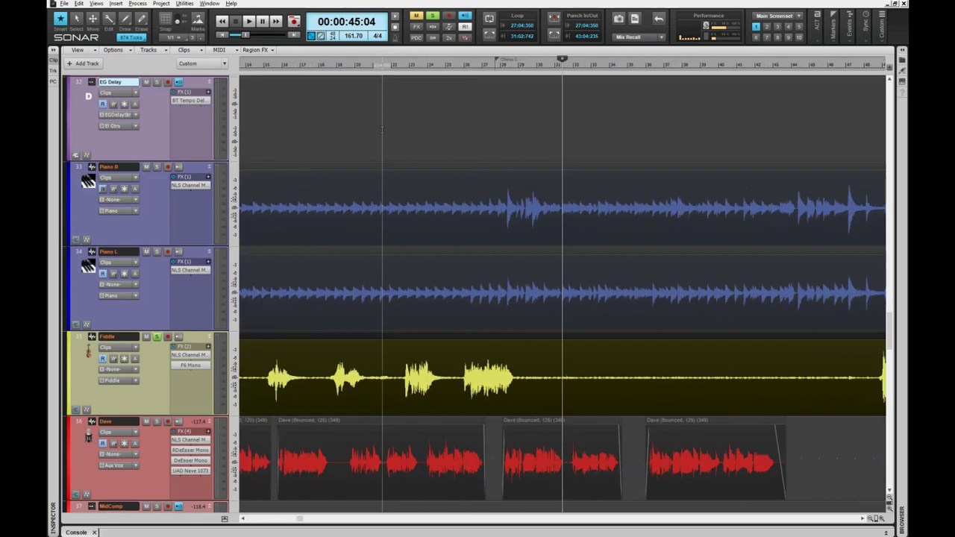
left_click(517, 132)
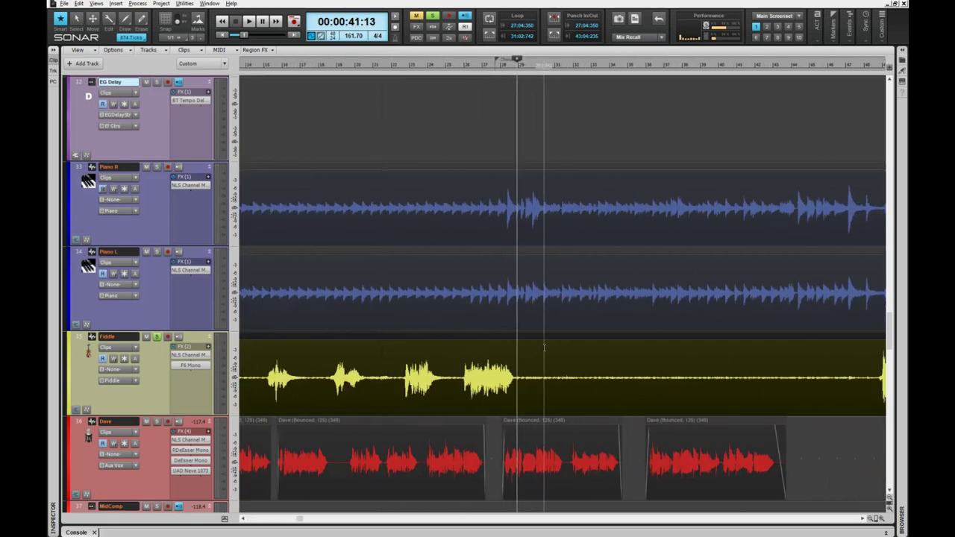
key("space")
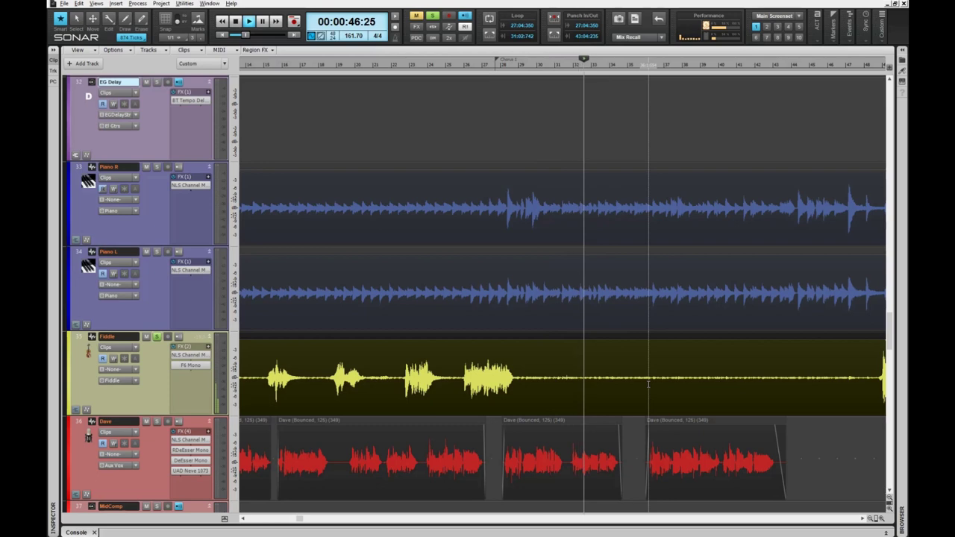
Step: Replay the end of the Fiddle phrase at chorus 1 and split the clip about midway through measure 29
scroll(649, 384, "up", 4)
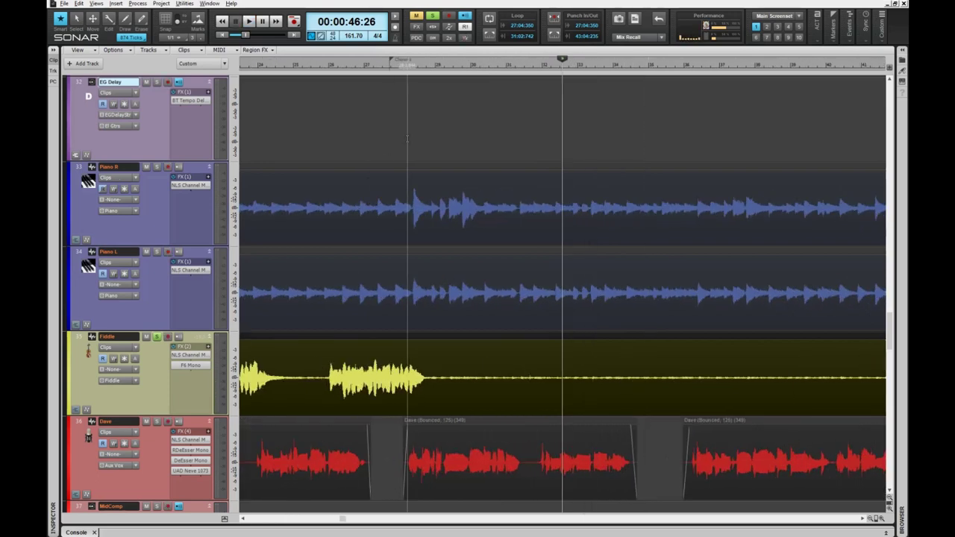
key("space")
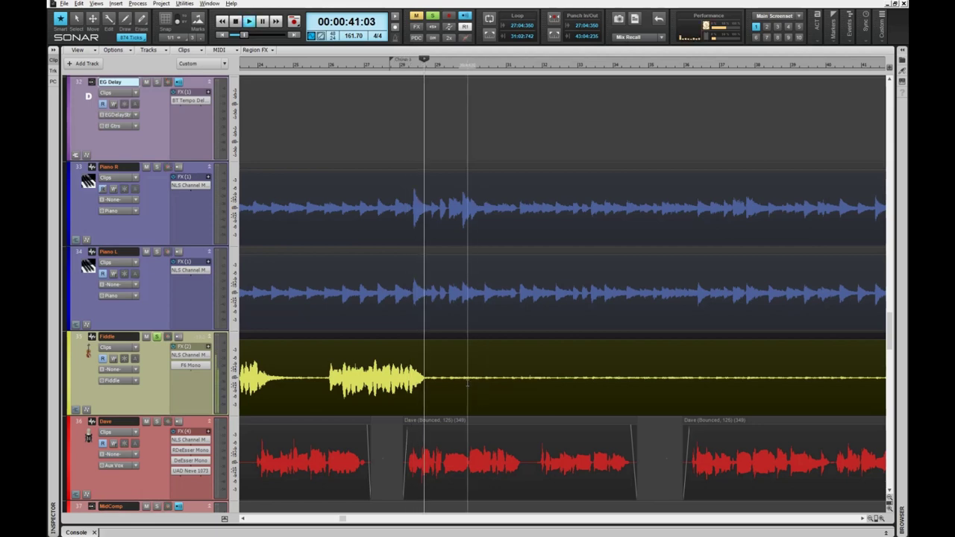
key("space")
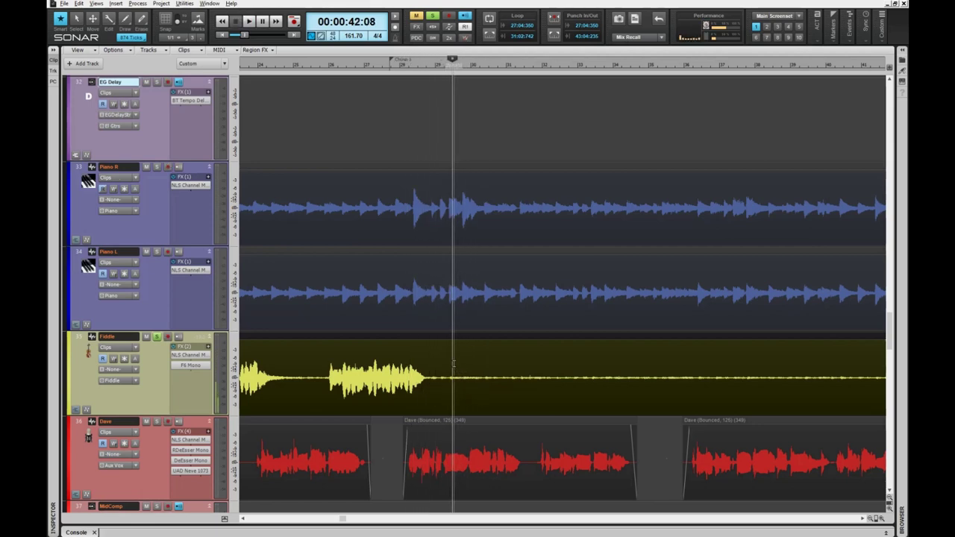
left_click(454, 363)
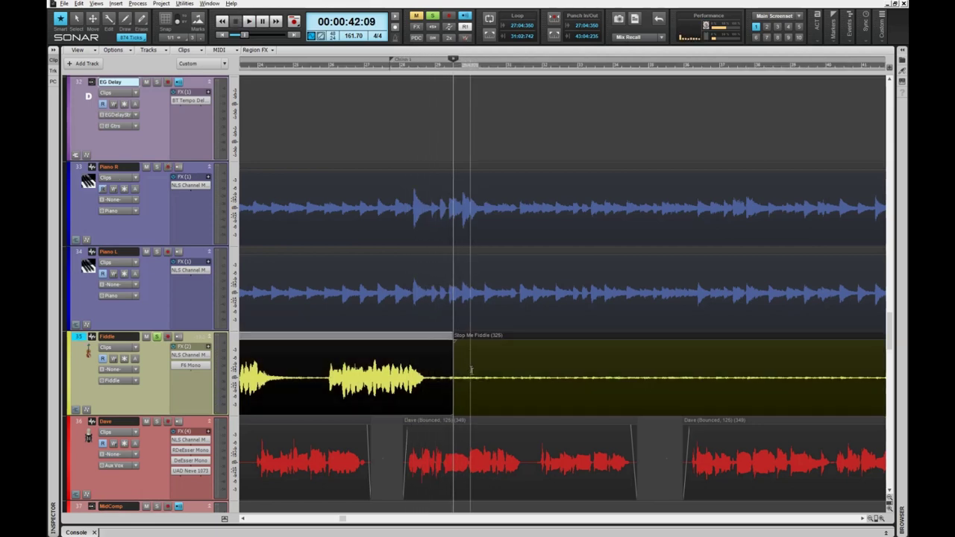
left_click_drag(343, 520, 413, 520)
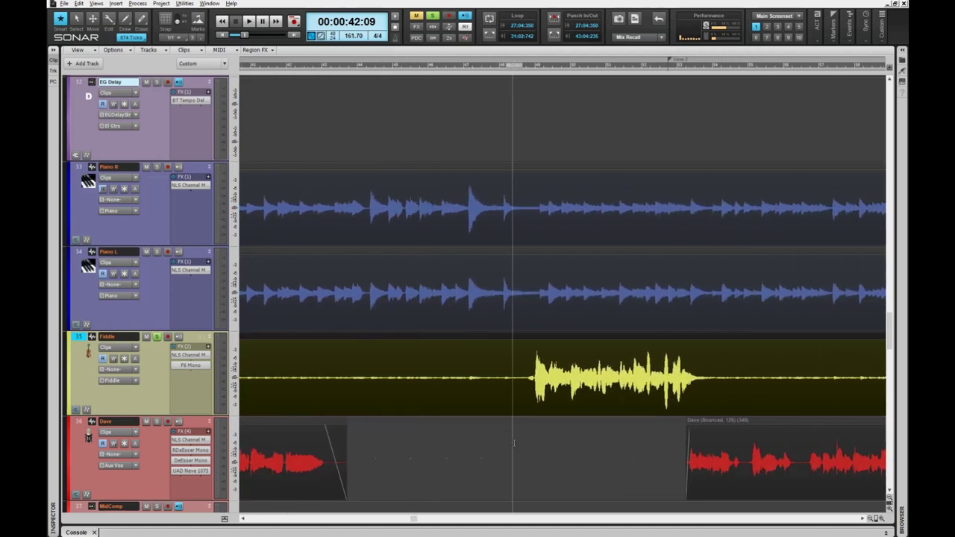
Step: Audition the Fiddle just ahead of its phrase near measure 49, split the clip before the phrase and delete the noise preceding it
left_click(513, 443)
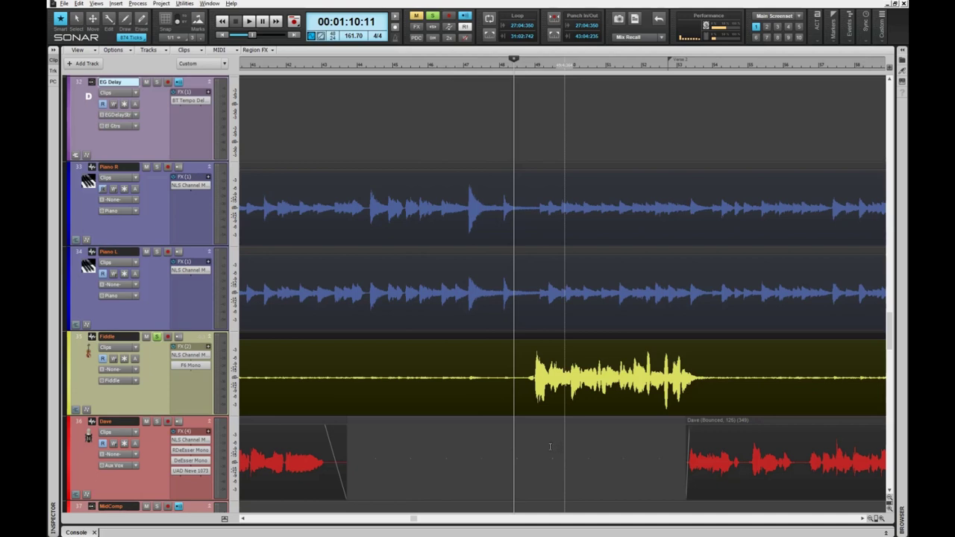
key("space")
left_click(520, 437)
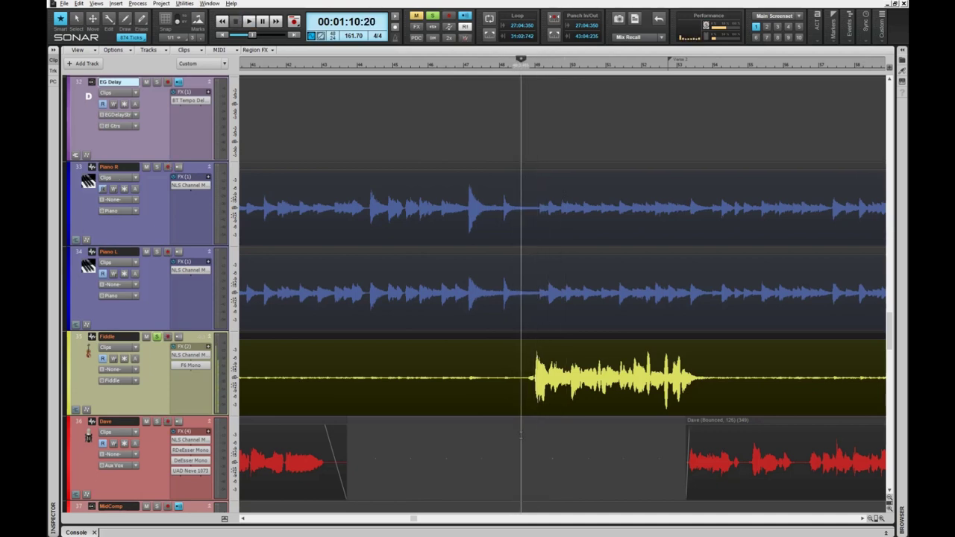
left_click(524, 403)
key("s")
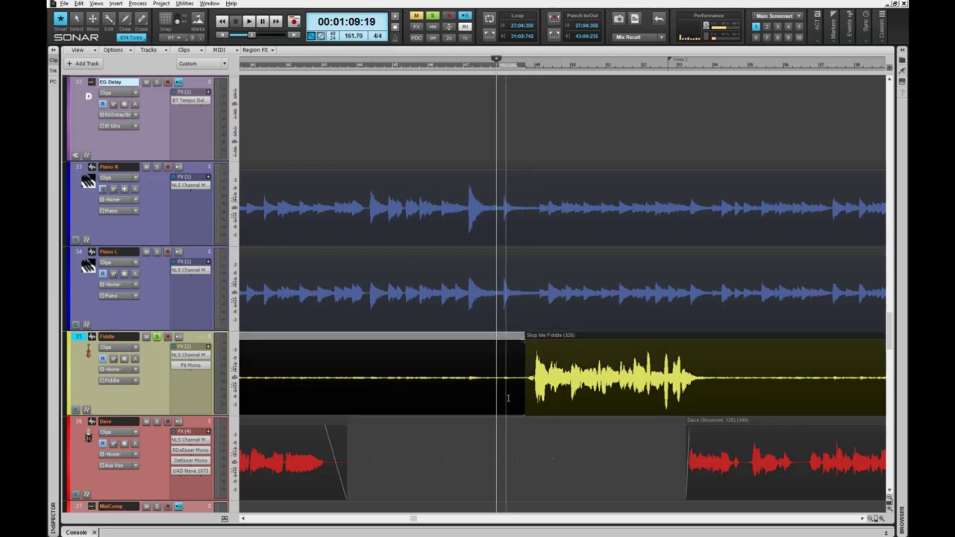
key("Delete")
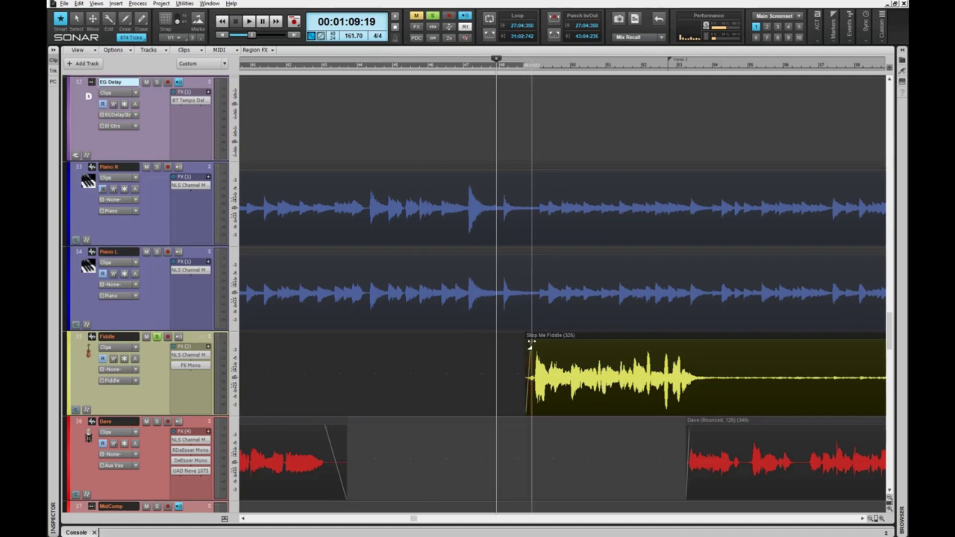
Step: Cut the Fiddle noise between the end of its verse 2 phrase and its chorus 3 entrance, auditioning both edges
key("space")
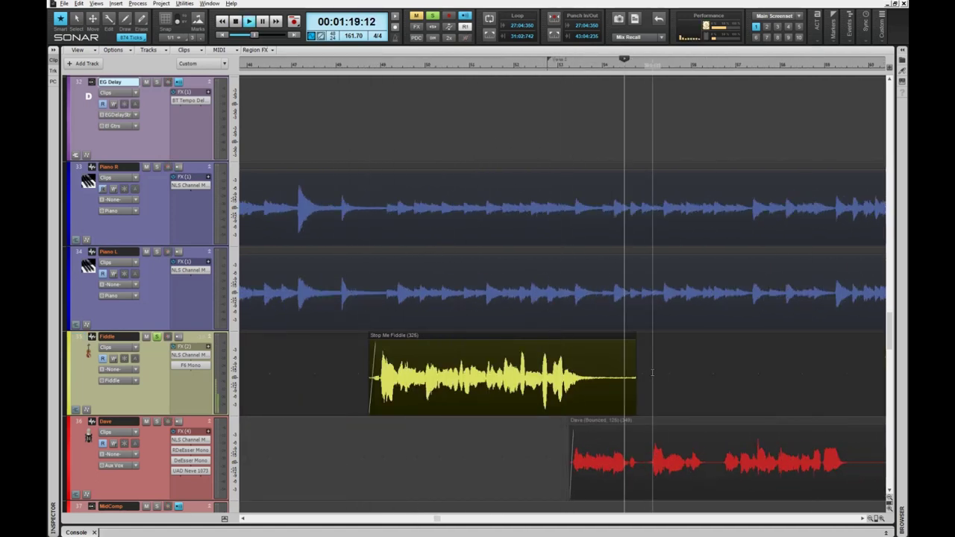
key("space")
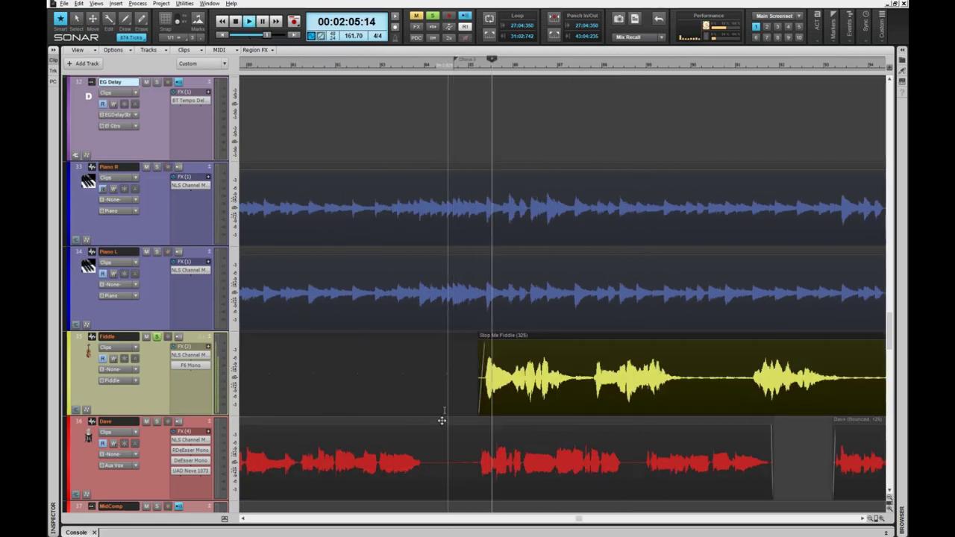
key("space")
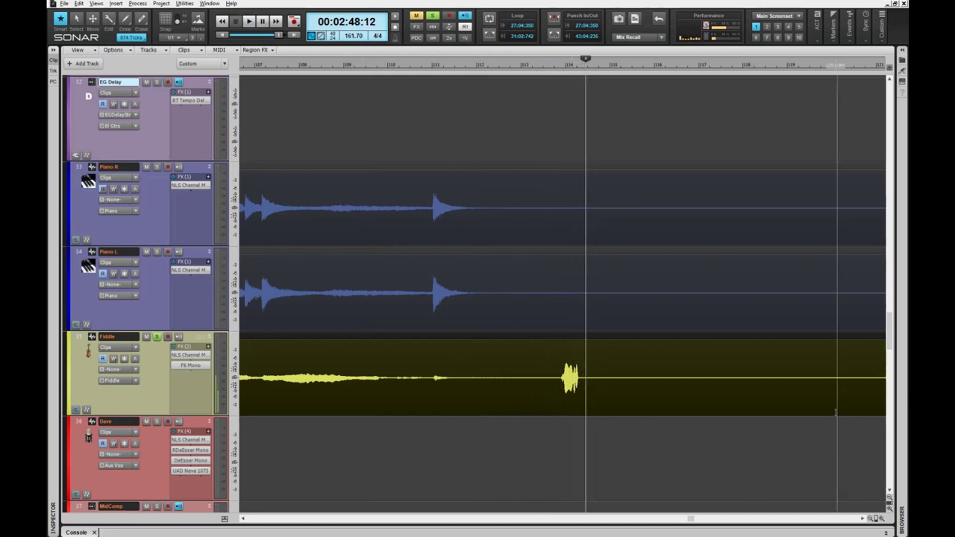
Step: Split the final Fiddle clip about midway through measure 112 and delete the part containing the stray noise after the ending
left_click(499, 405)
left_click(566, 406)
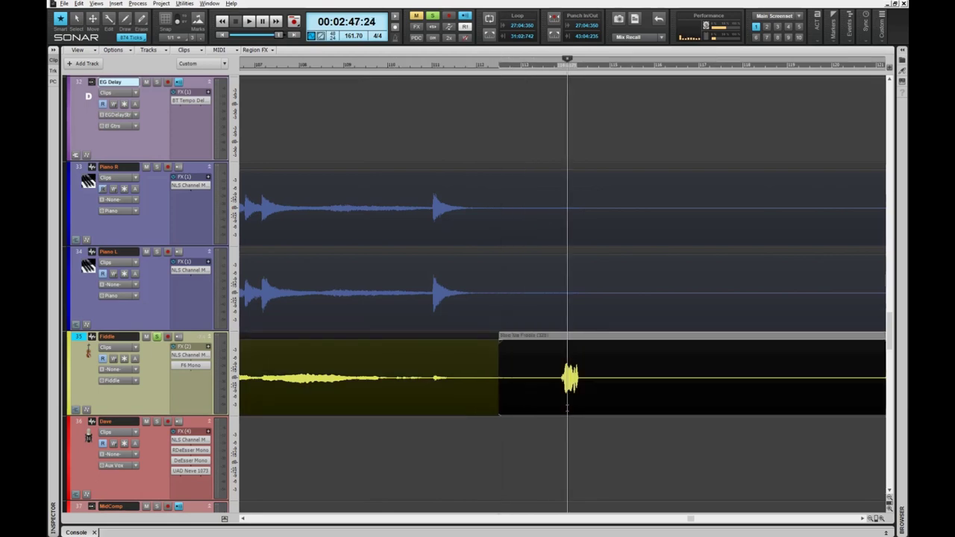
key("Delete")
Step: Audition the Fiddle's ending from about measure 110 and add a fade-out about one measure long to the clip's end
left_click(396, 438)
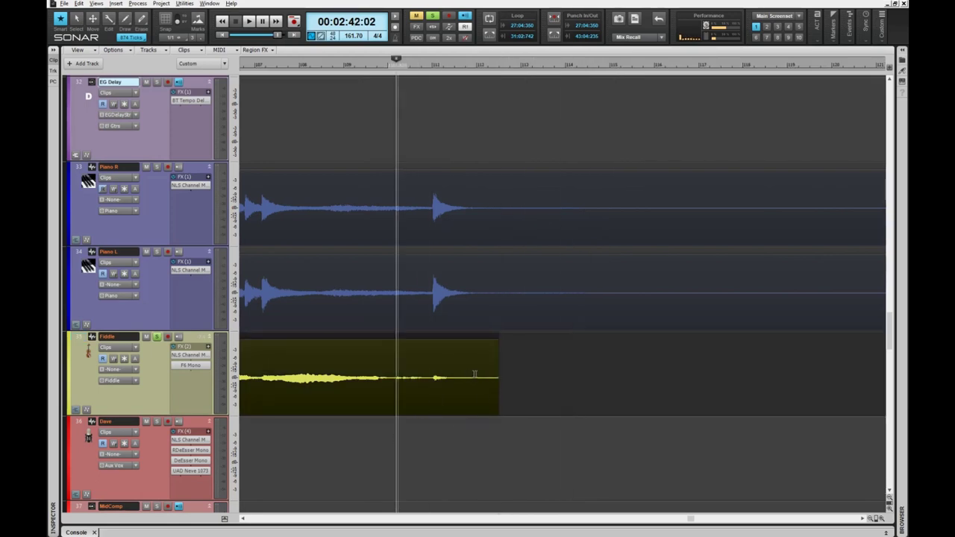
key("space")
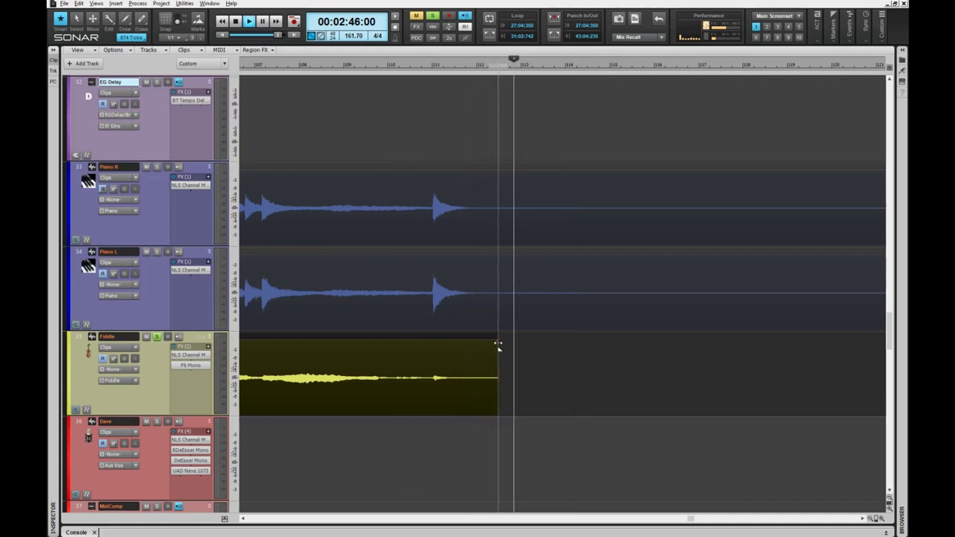
left_click_drag(497, 346, 450, 347)
key("space")
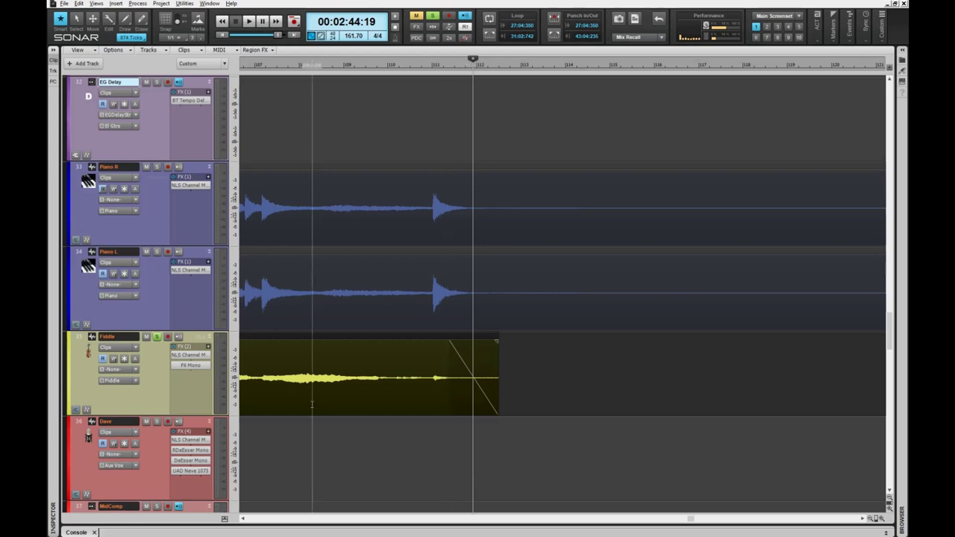
Step: Solo Piano R and Piano L instead of the Fiddle, audition their last chord and trim the silent tails of both clips
left_click(157, 337)
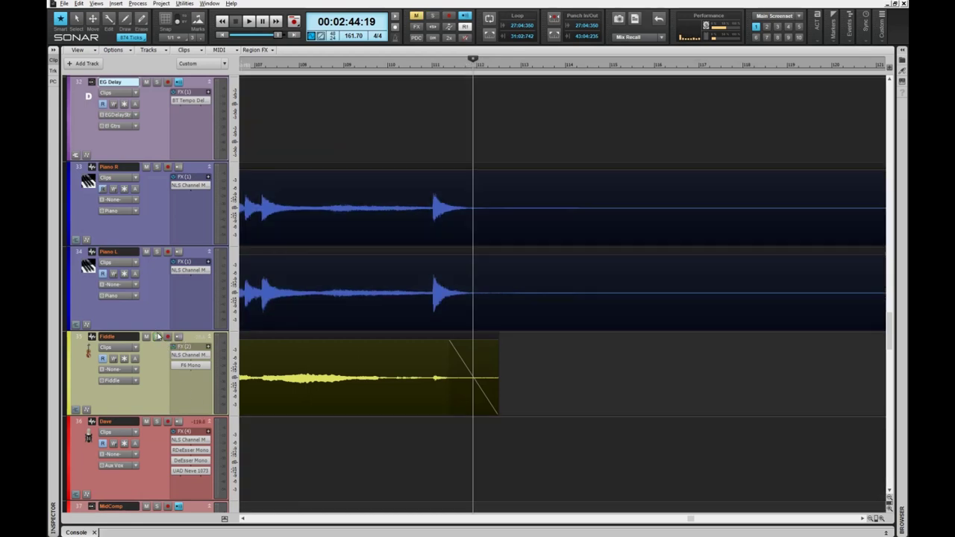
left_click(156, 166)
left_click(157, 252)
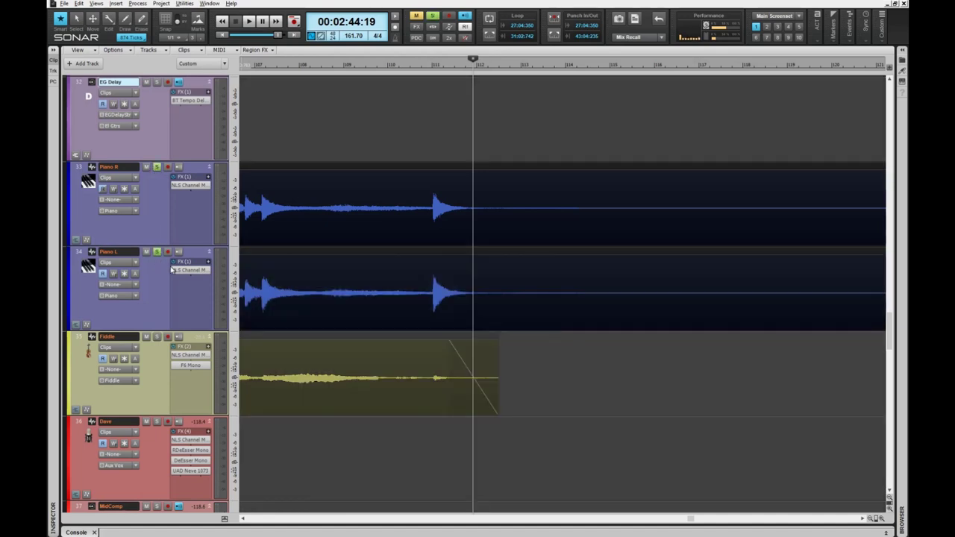
key("space")
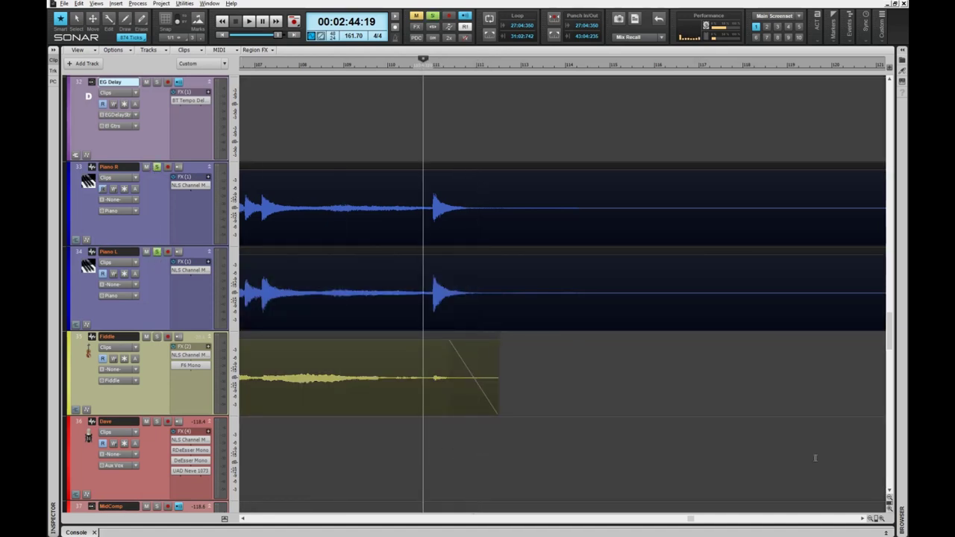
key("space")
scroll(815, 456, "down", 2)
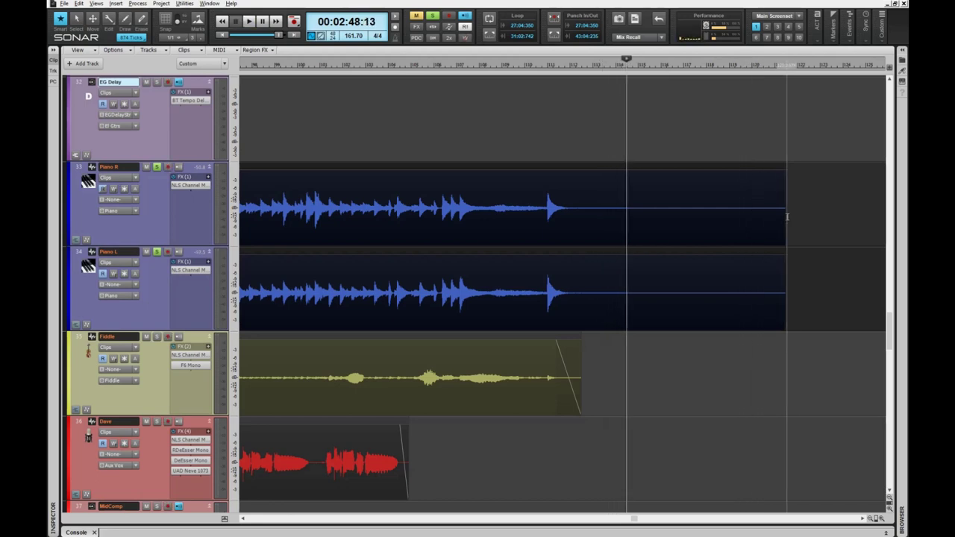
left_click_drag(767, 276, 603, 244)
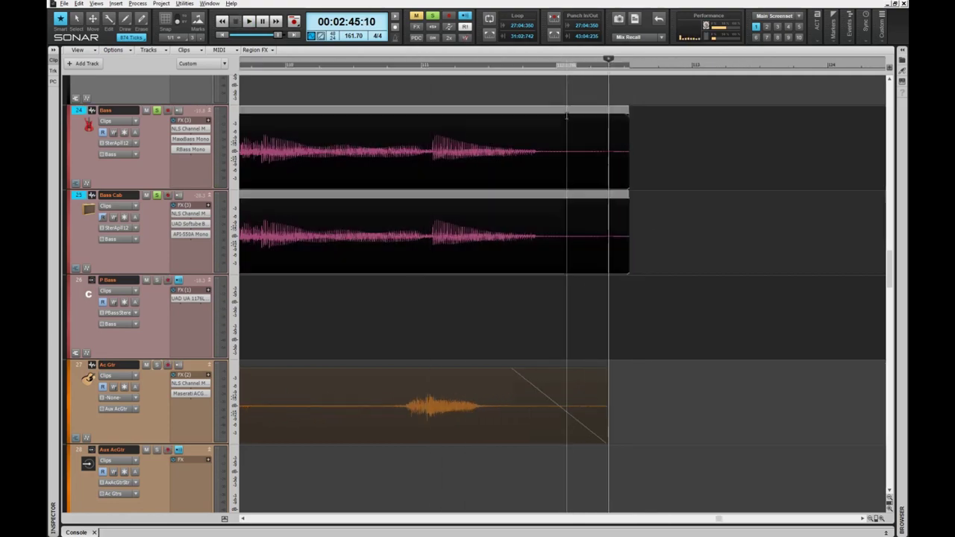
Step: Trim the Bass and Bass Cab tails to about measure 112 and the Hat and overhead tails to about measure 113, with fade-outs on the latter
left_click_drag(628, 171, 575, 171)
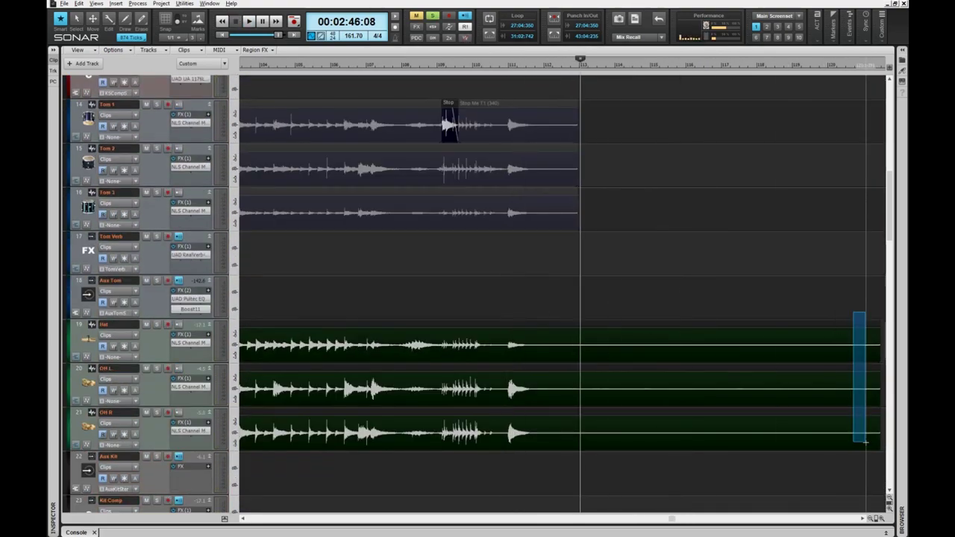
left_click_drag(879, 412, 581, 412)
left_click(551, 337)
Step: Audition the soloed drum tracks' ending, clear the solo and replay the full mix's ending from about measure 108
scroll(552, 298, "up", 10)
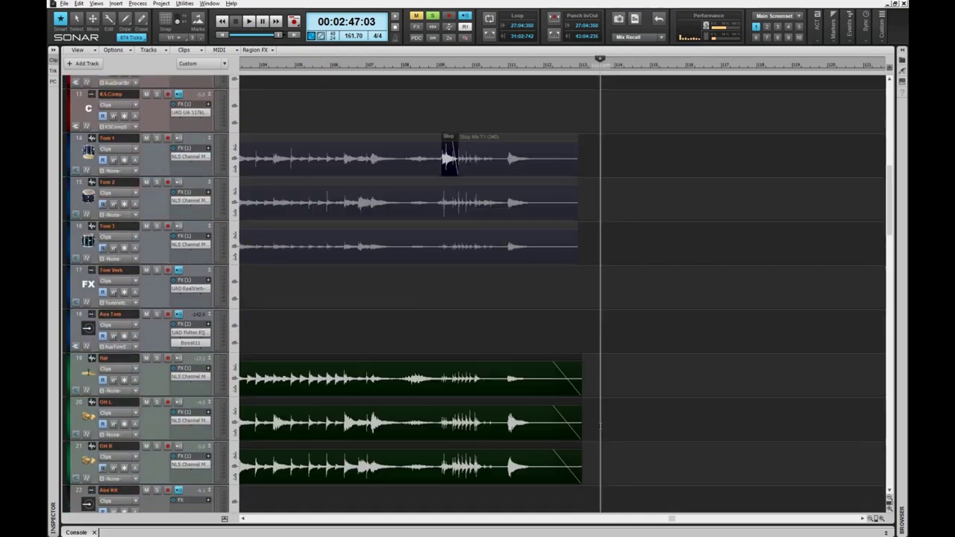
left_click(592, 119)
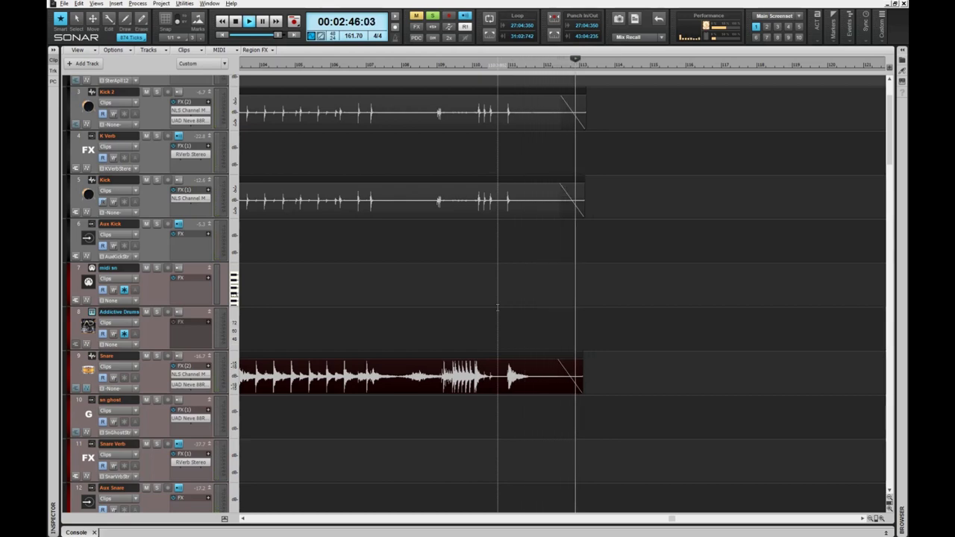
key("space")
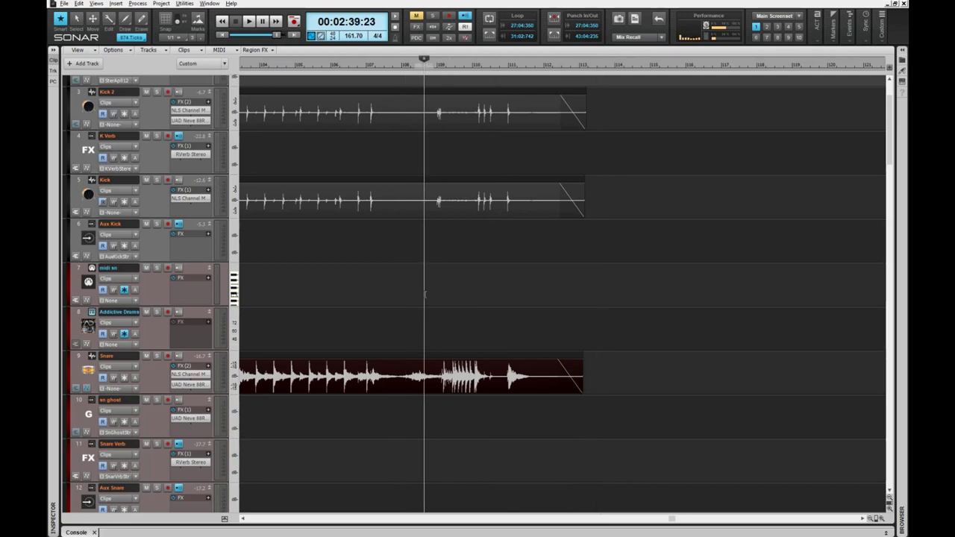
key("space")
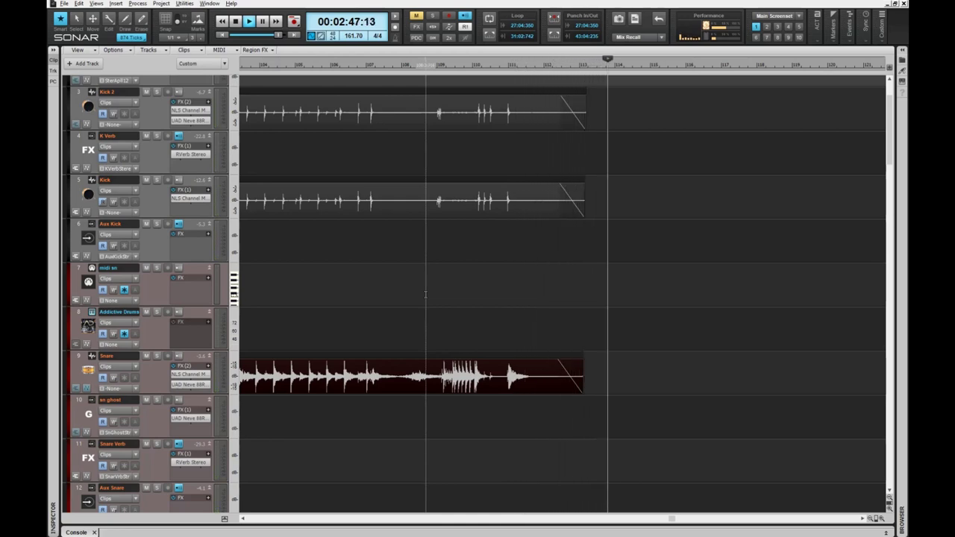
key("space")
Step: Return to the start of the song and review the cleaned-up clips across the drum, guitar, piano, fiddle and vocal tracks
key("w")
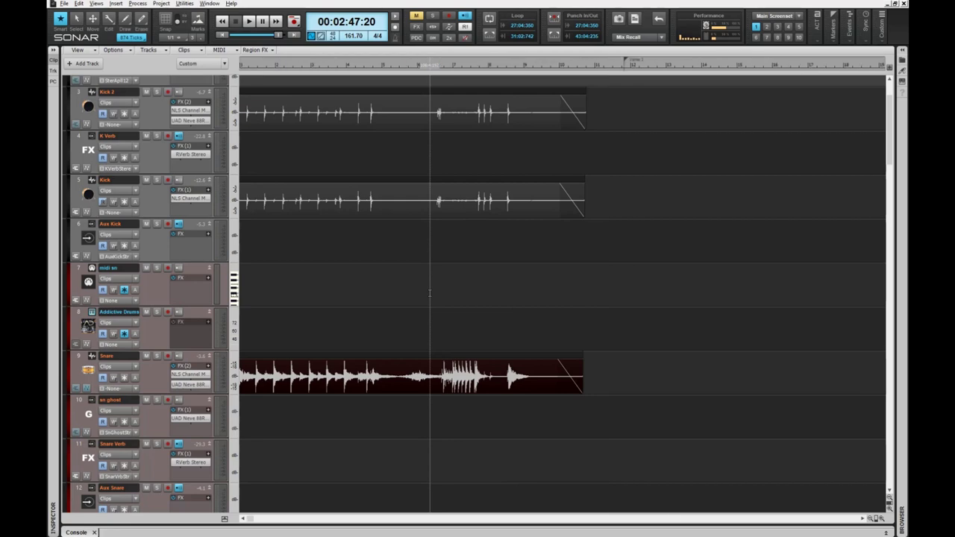
scroll(481, 298, "down", 5)
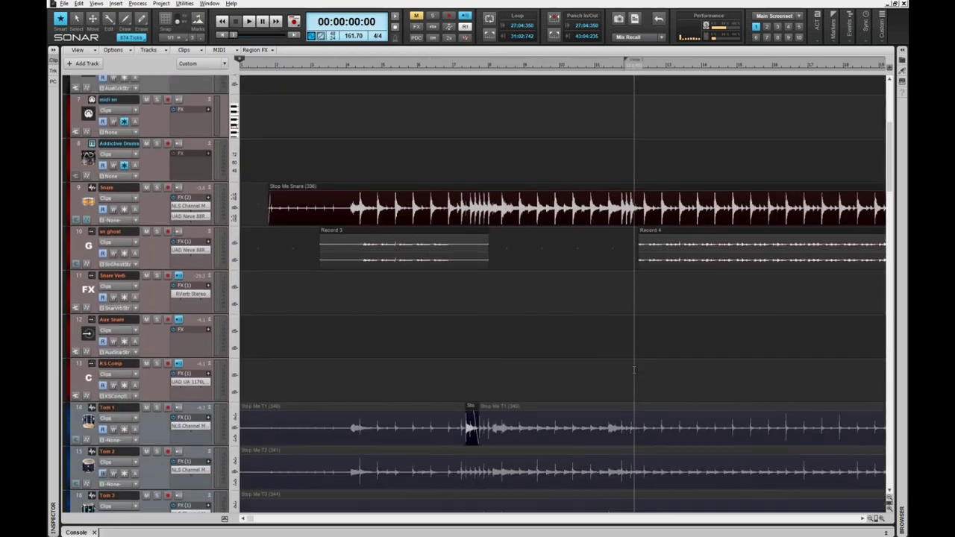
scroll(634, 369, "down", 11)
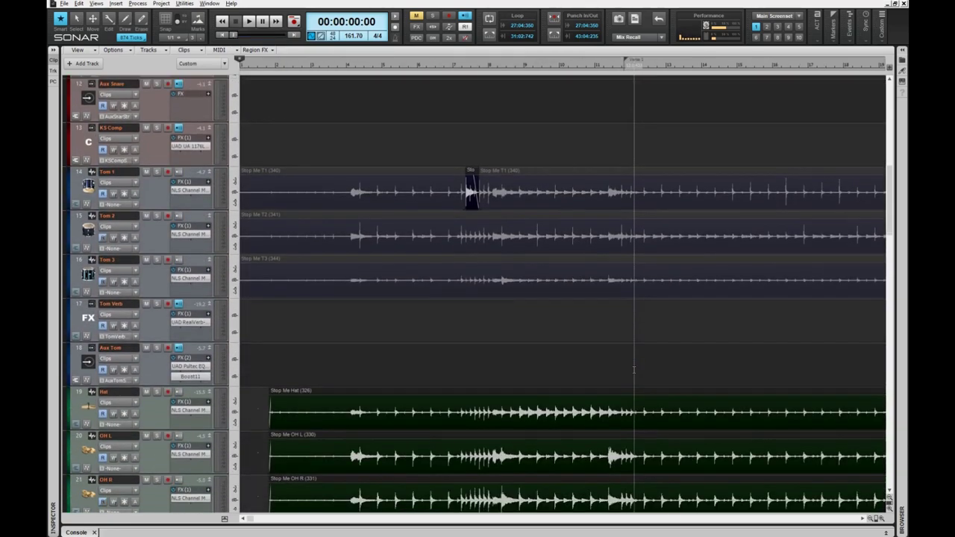
scroll(634, 370, "down", 11)
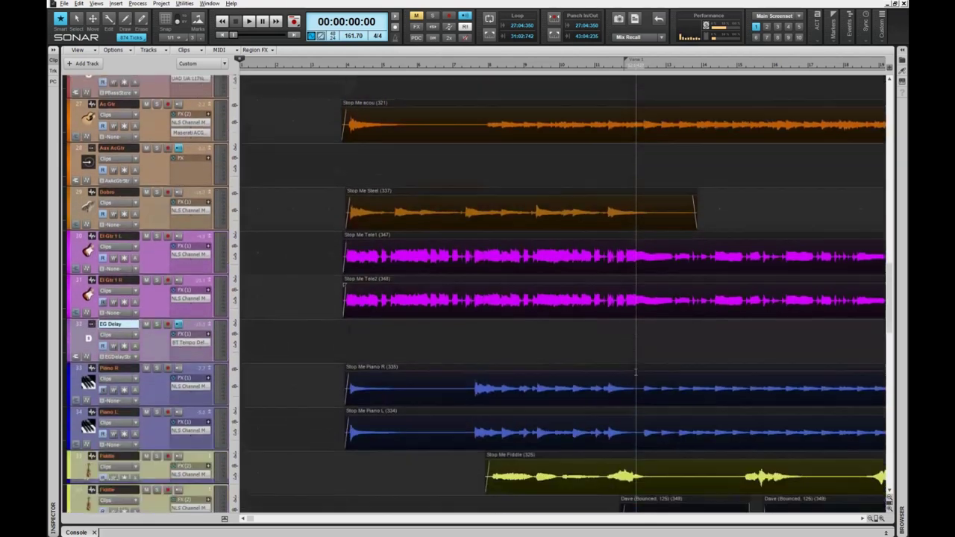
scroll(359, 492, "down", 5)
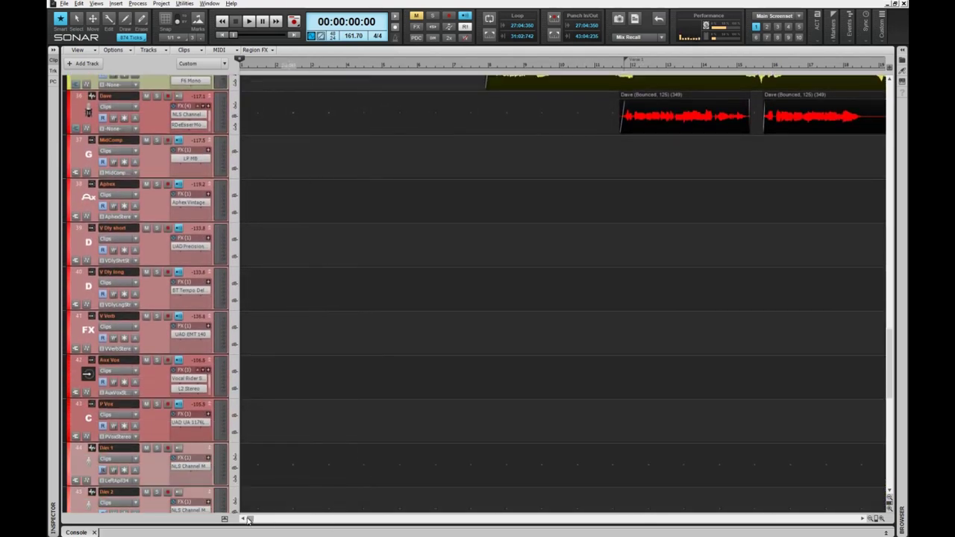
left_click_drag(248, 520, 449, 487)
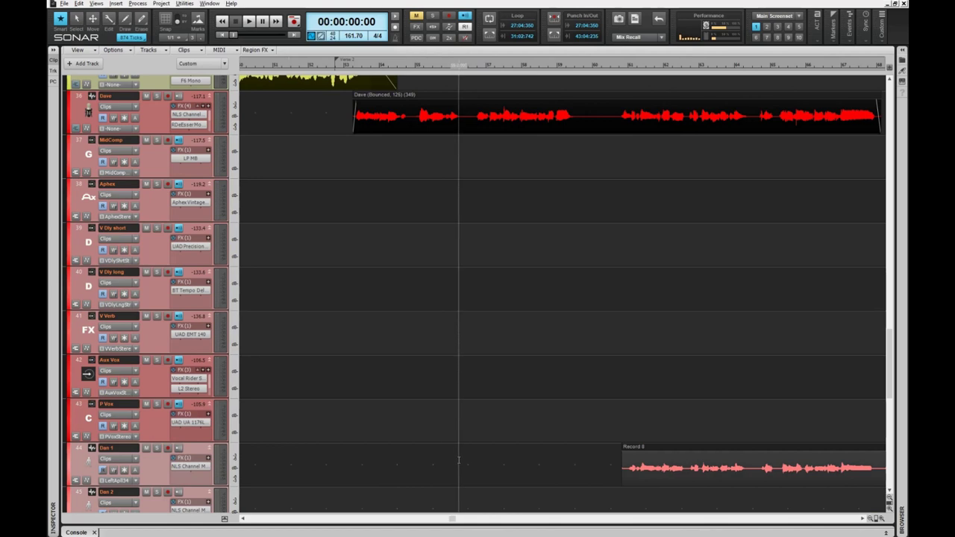
scroll(459, 459, "down", 3)
scroll(459, 459, "down", 4)
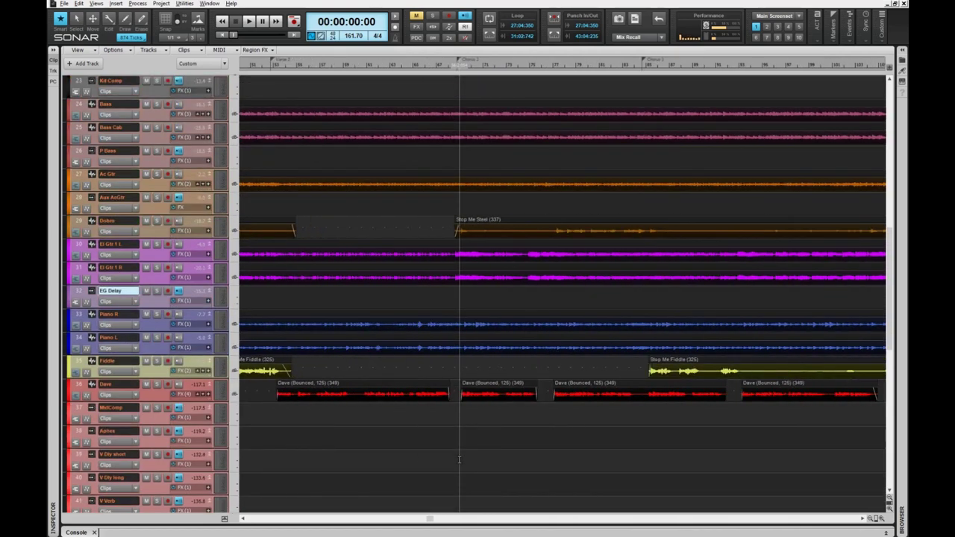
scroll(458, 459, "left", 5)
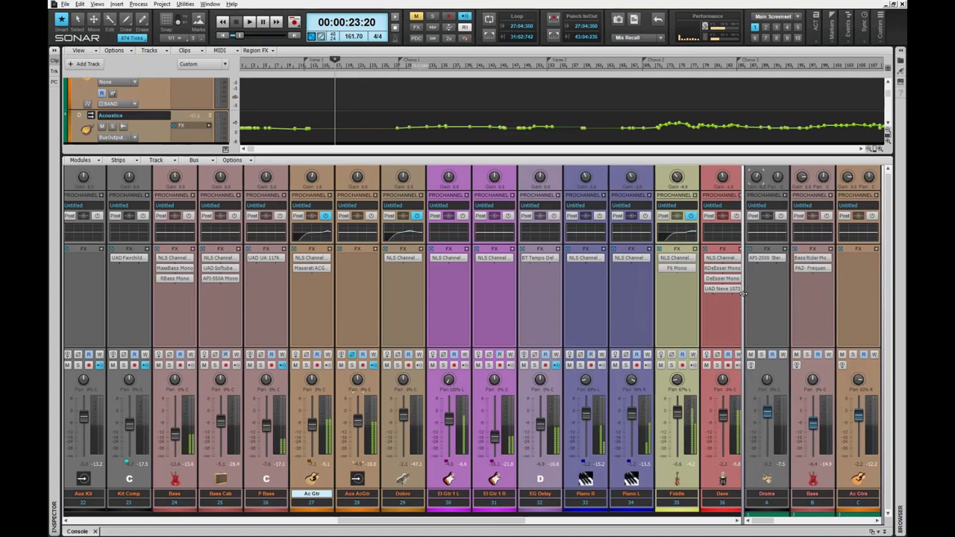
Step: Widen the console's bus section and play the mix while examining the Maserati ACG plug-in on the Ac Gtr track
left_click_drag(744, 293, 675, 295)
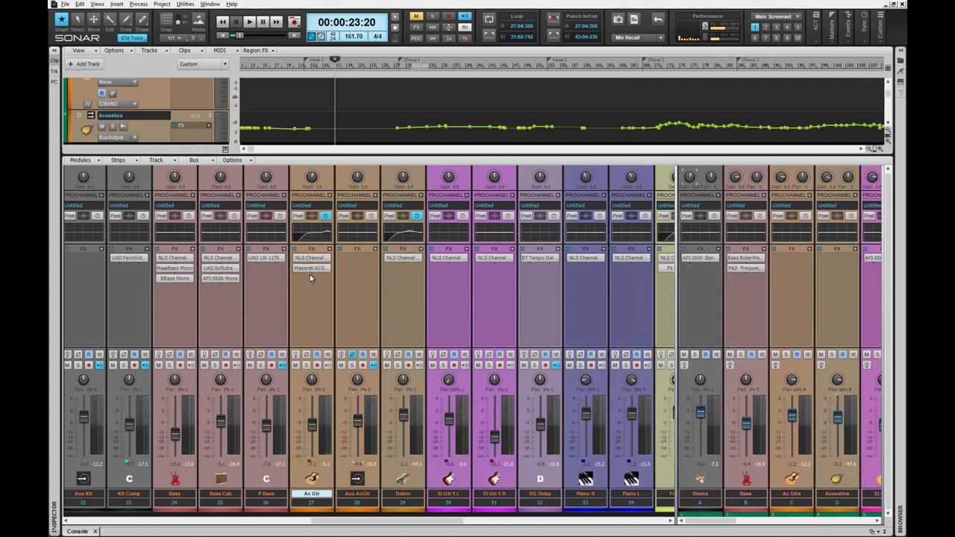
key("space")
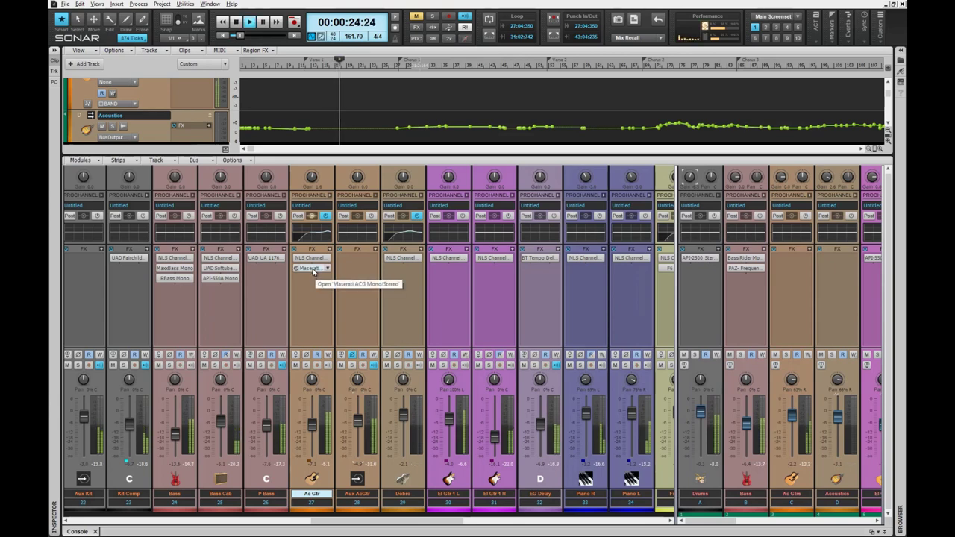
double_click(311, 268)
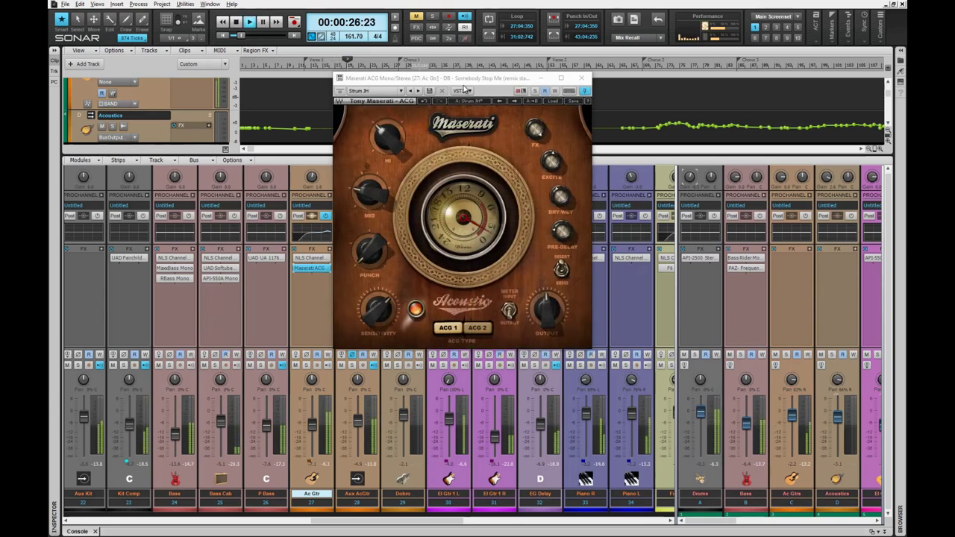
left_click_drag(465, 89, 482, 164)
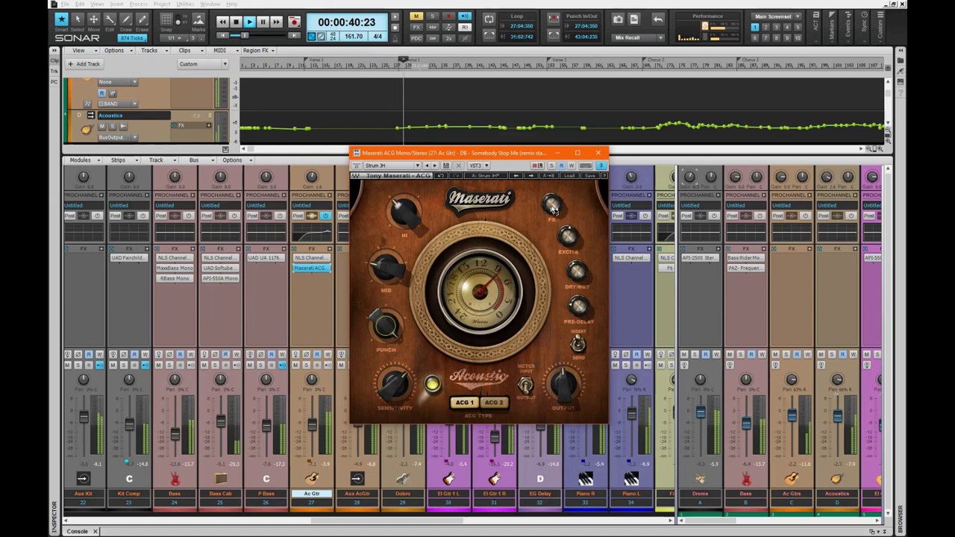
left_click(599, 154)
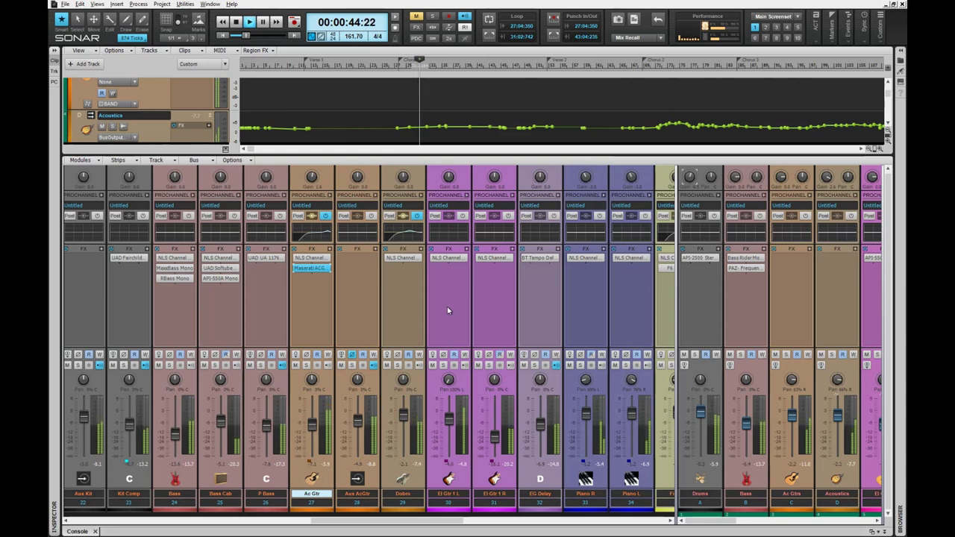
key("space")
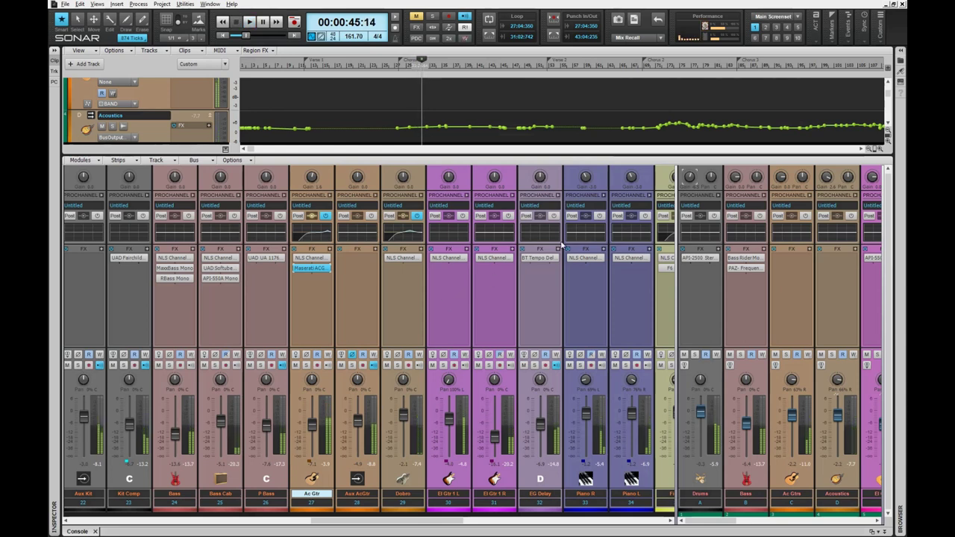
Step: Search the plug-in browser for 1176, add the mono UAD UA 1176LN Legacy below Maserati ACG on Ac Gtr, and adjust its ratio
key("b")
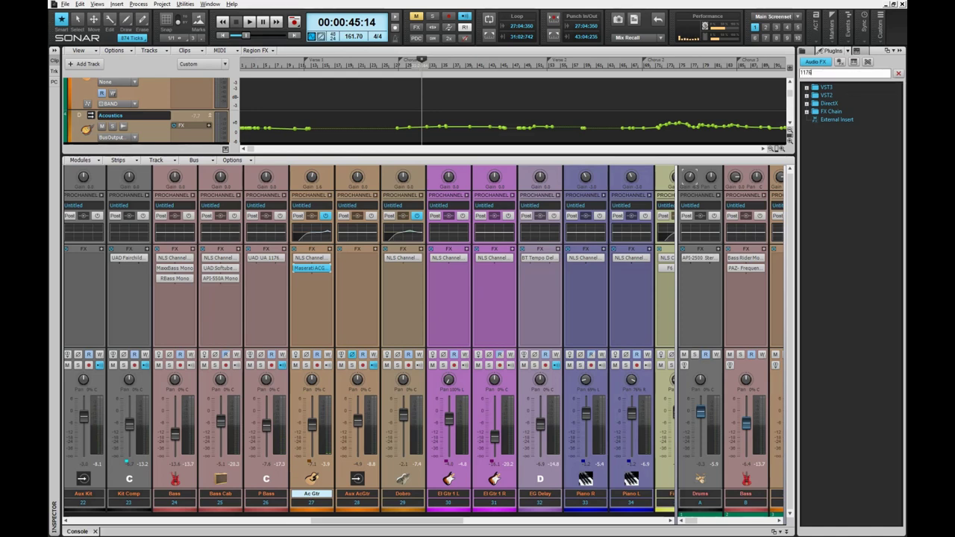
key("Return")
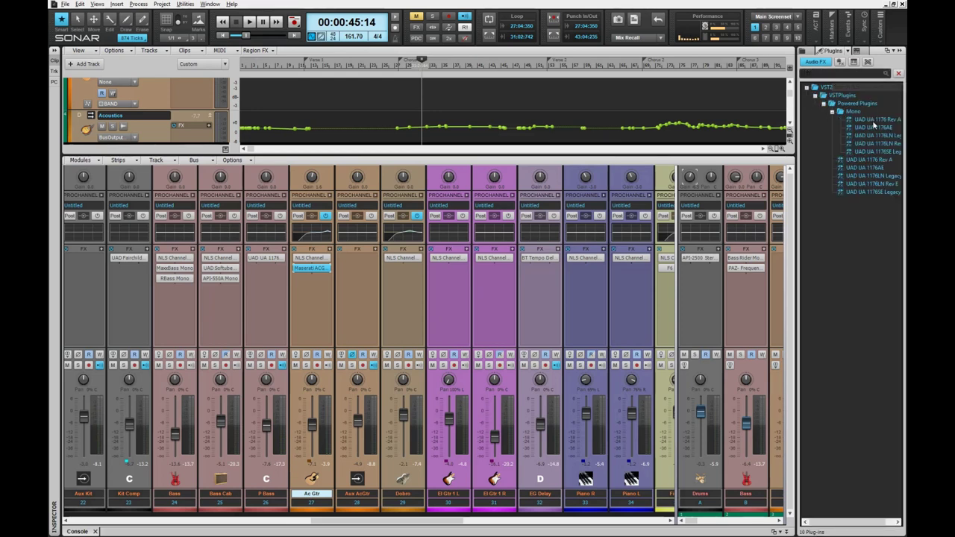
left_click_drag(877, 136, 321, 290)
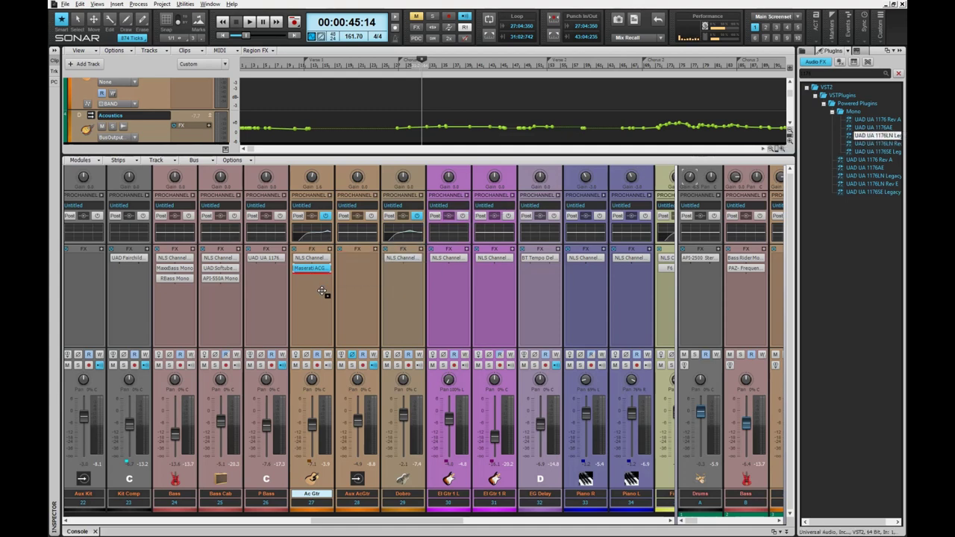
left_click_drag(527, 156, 512, 252)
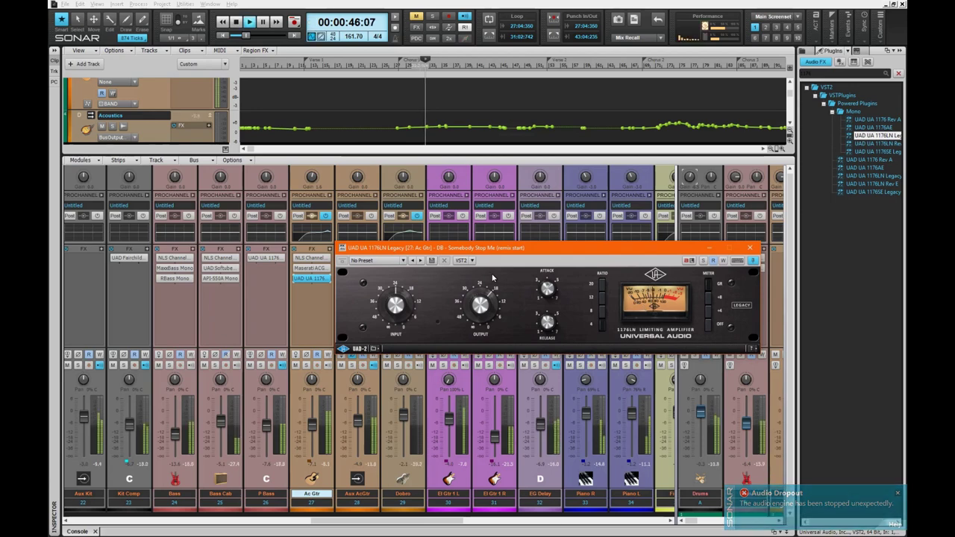
left_click(603, 320)
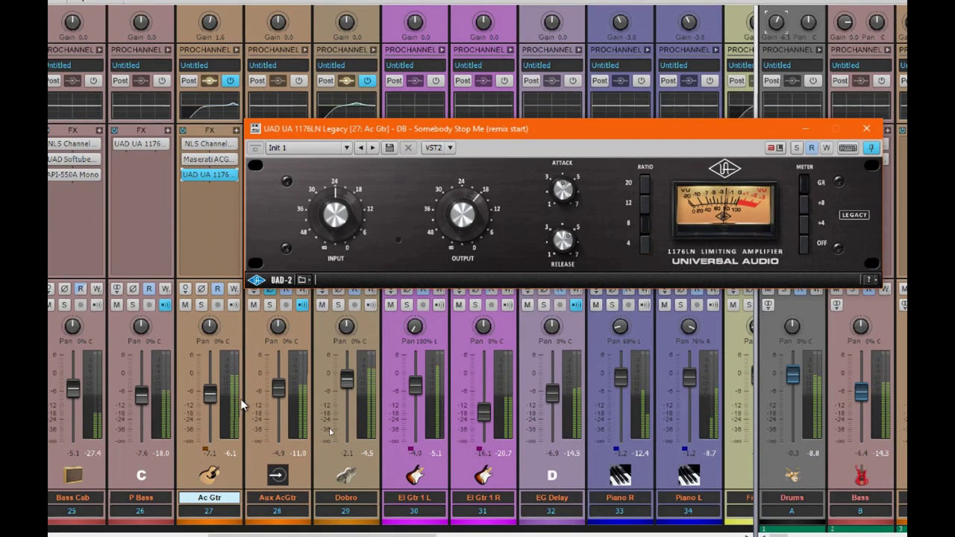
Step: Set the Ac Gtr fader to -3.6 and the Aux AcGtr fader to -2.7 during playback, and fine-tune the 1176LN input level
left_click_drag(208, 402, 211, 398)
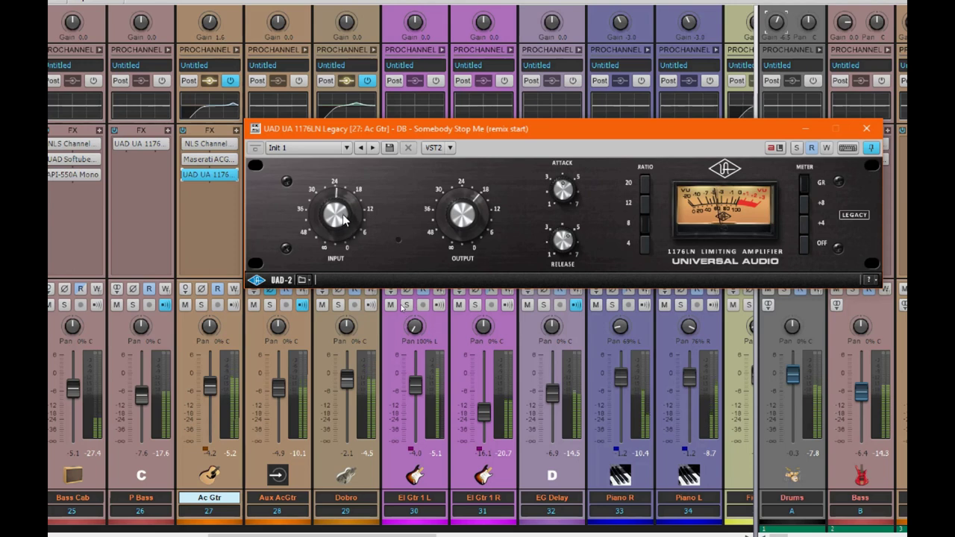
left_click_drag(346, 221, 343, 212)
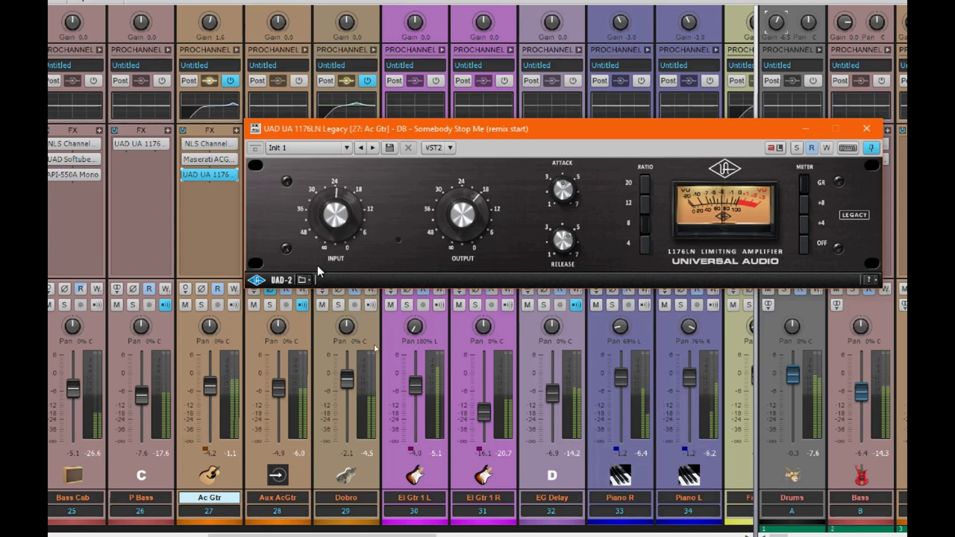
left_click_drag(210, 387, 210, 381)
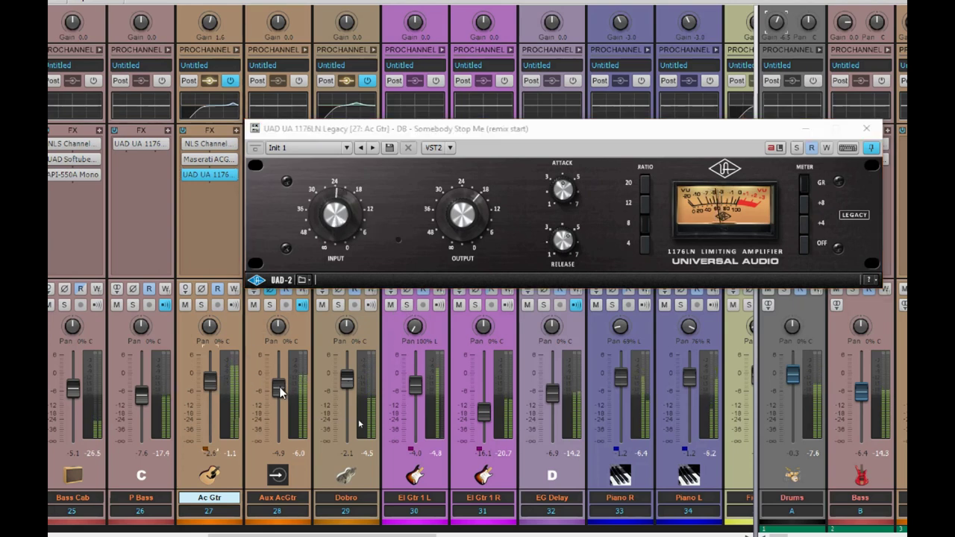
left_click_drag(279, 386, 279, 381)
left_click_drag(212, 382, 202, 382)
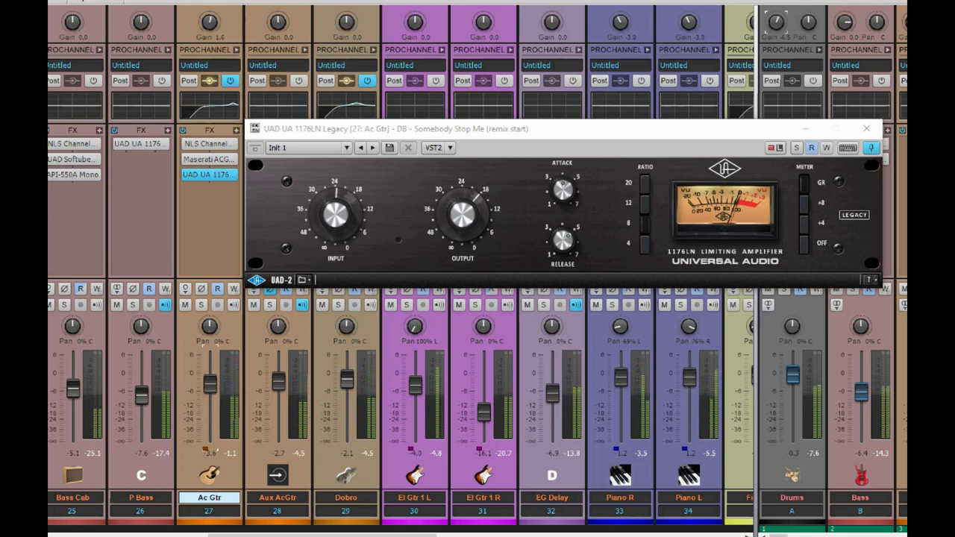
Step: Load the Rhythm Guitar-Slight Com preset in the Ac Gtr 1176LN, lower its input slightly and adjust its output
mouse_move(288, 379)
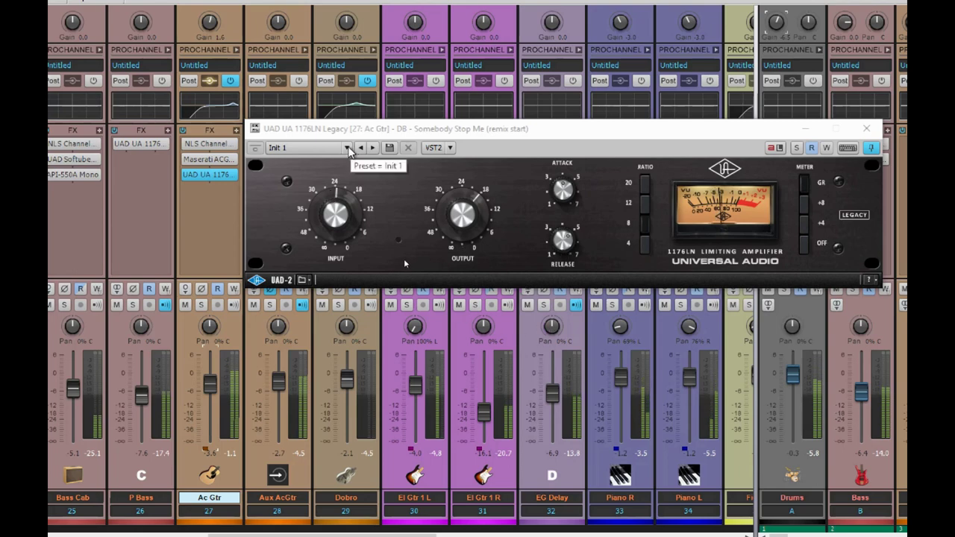
left_click(348, 148)
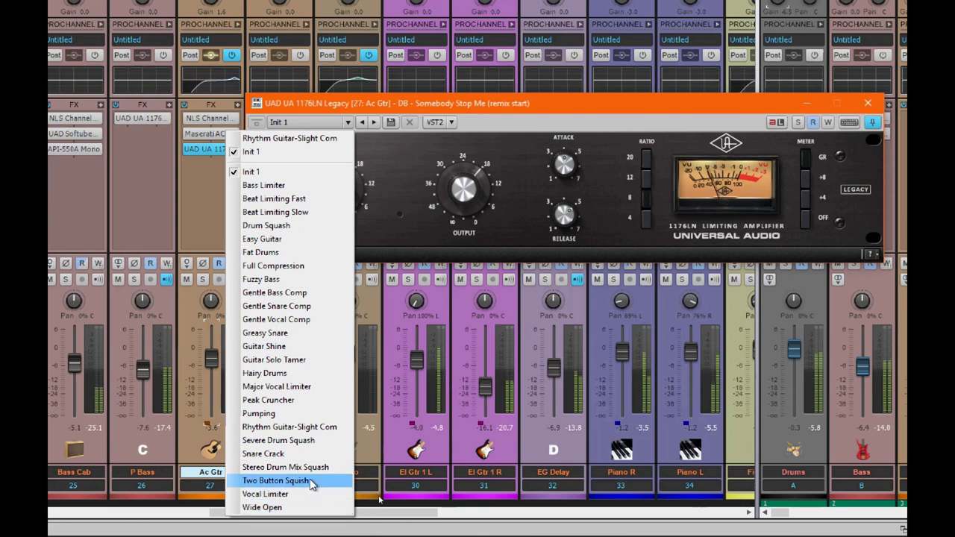
left_click(317, 426)
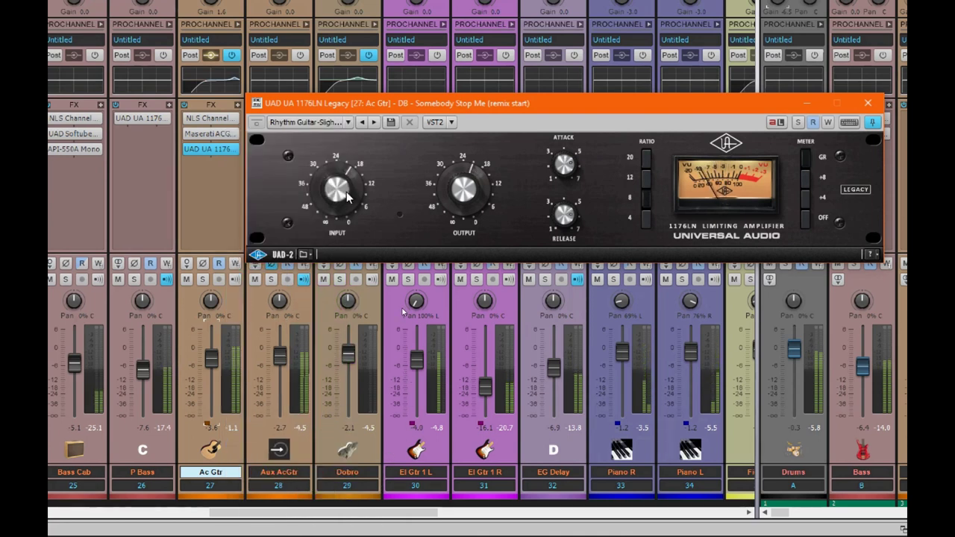
left_click_drag(347, 196, 348, 207)
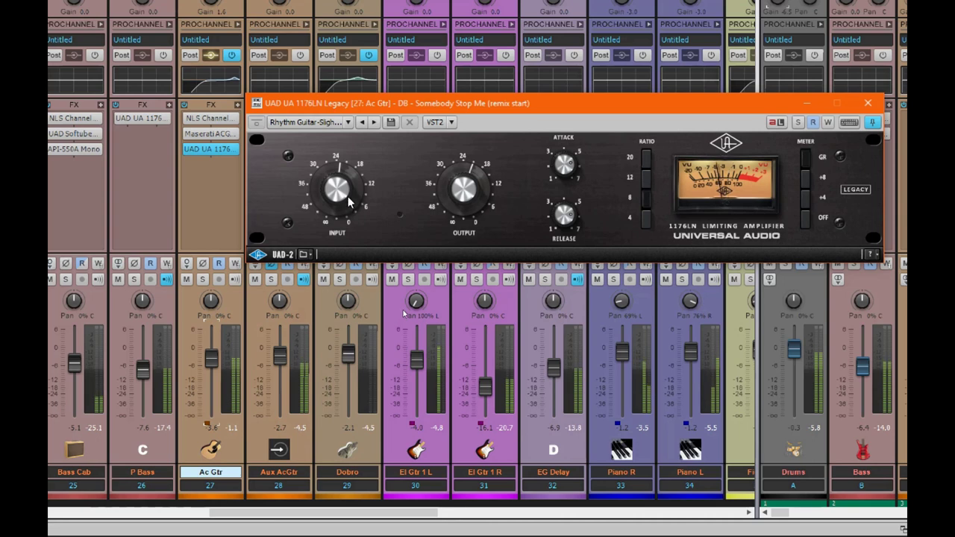
left_click_drag(456, 186, 458, 180)
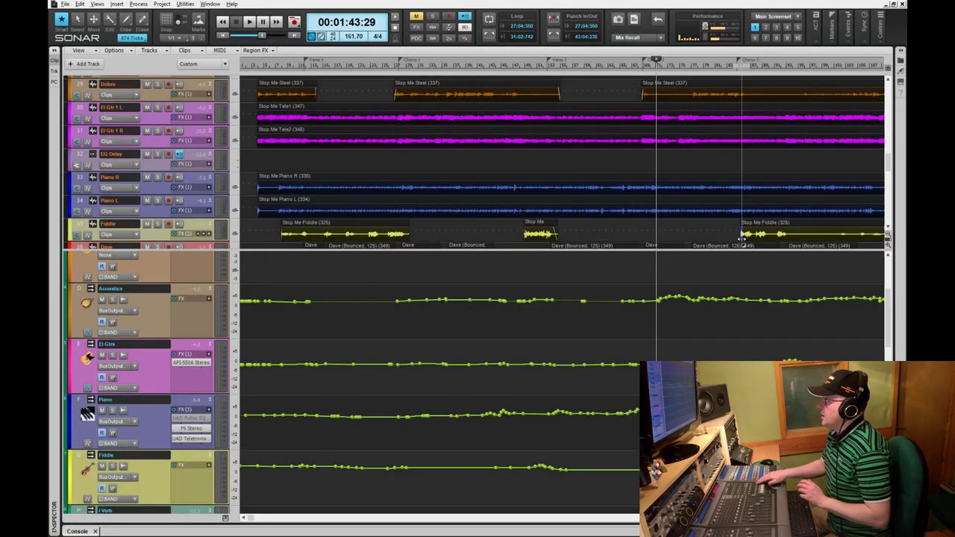
Step: Return to the start of the song and play the mix's intro up to the beginning of verse 1
key("w")
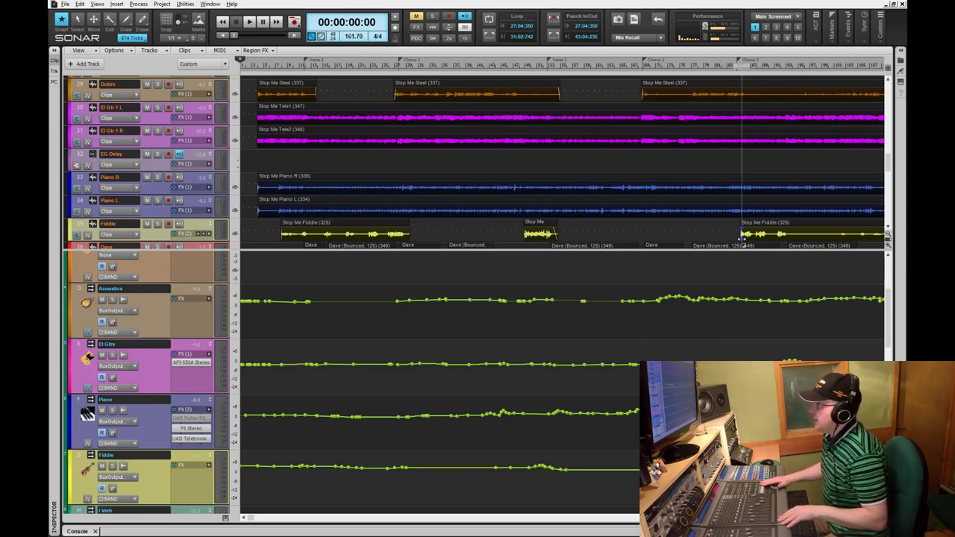
key("space")
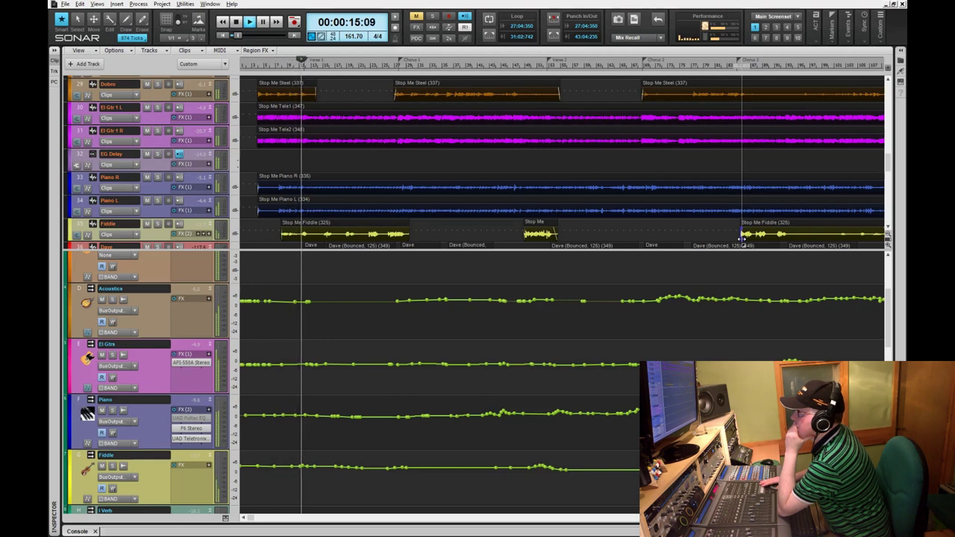
key("space")
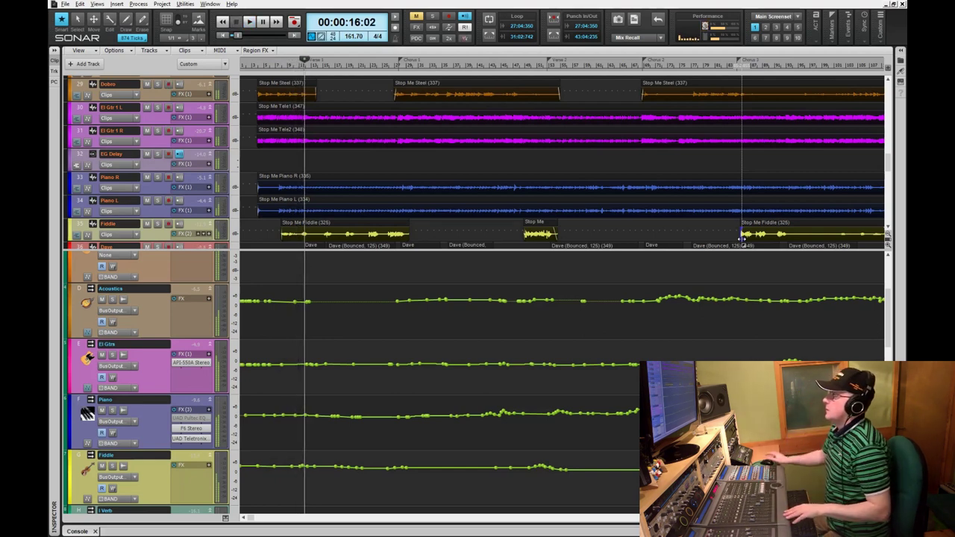
Step: Examine the guitar, fiddle and lead vocal clips around the intro, and audition the fiddle lead-in from about measure 7 to 11
key("ctrl+Right")
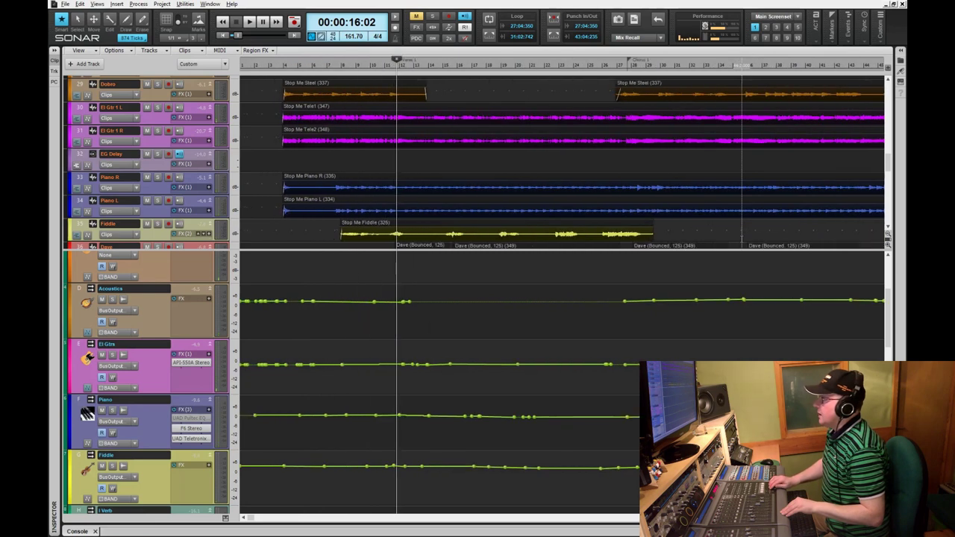
scroll(573, 133, "down", 3)
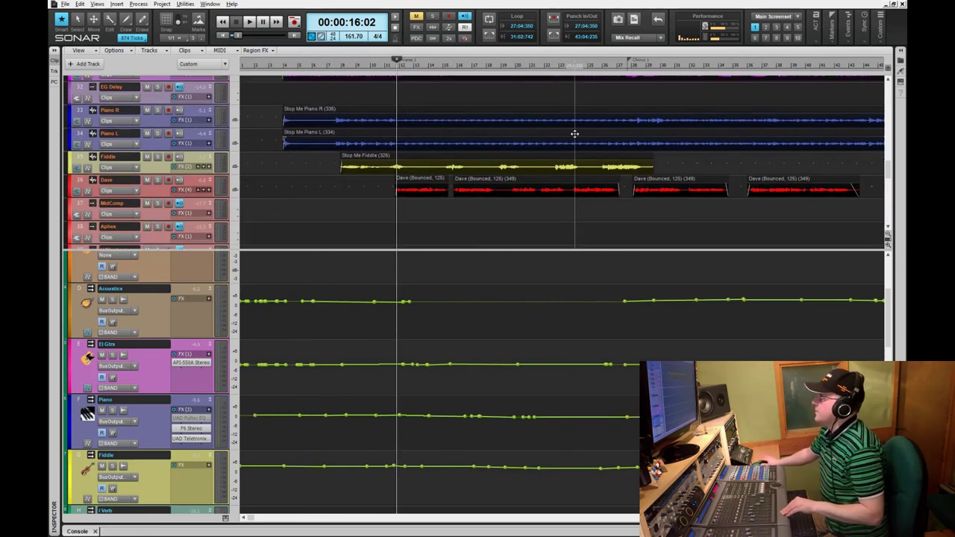
left_click(366, 189)
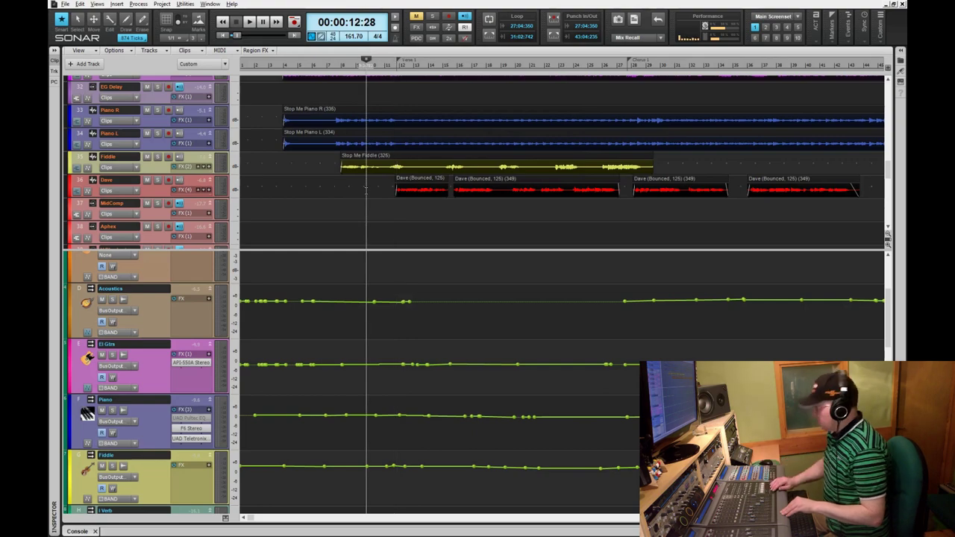
scroll(366, 190, "up", 5)
scroll(366, 189, "down", 1)
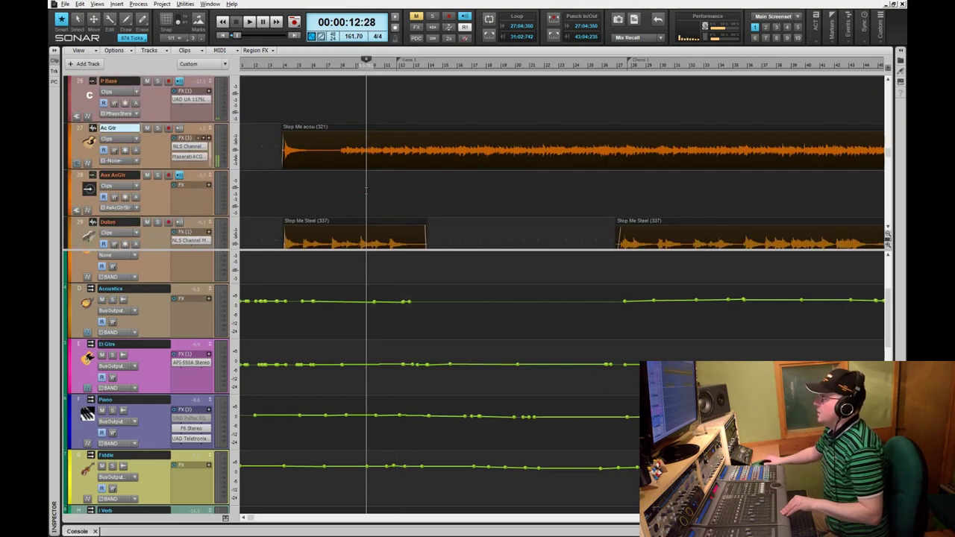
scroll(444, 214, "down", 7)
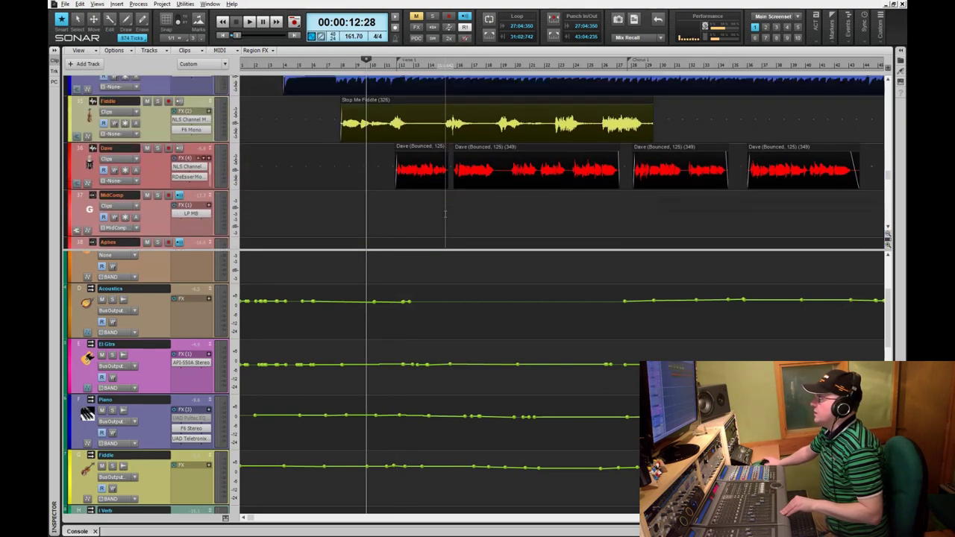
scroll(445, 214, "up", 1)
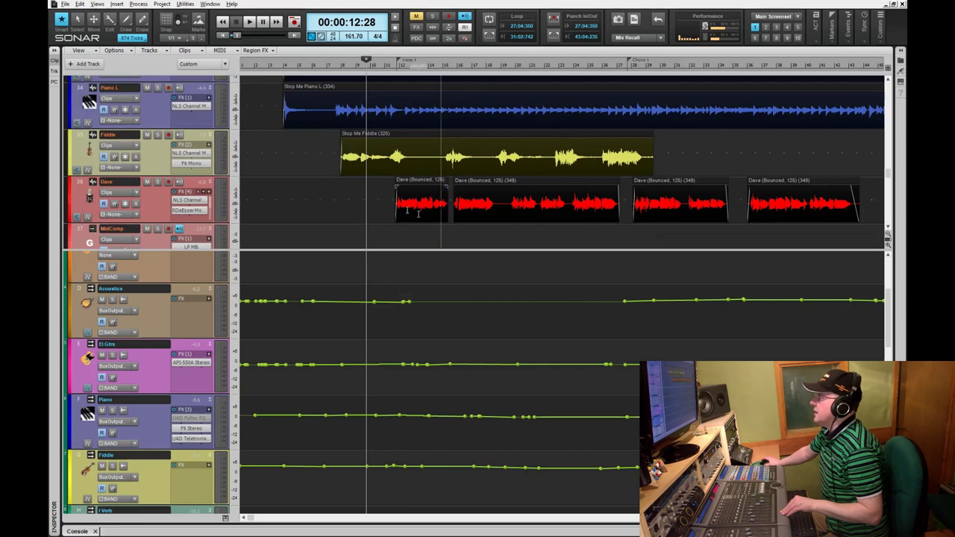
left_click(332, 206)
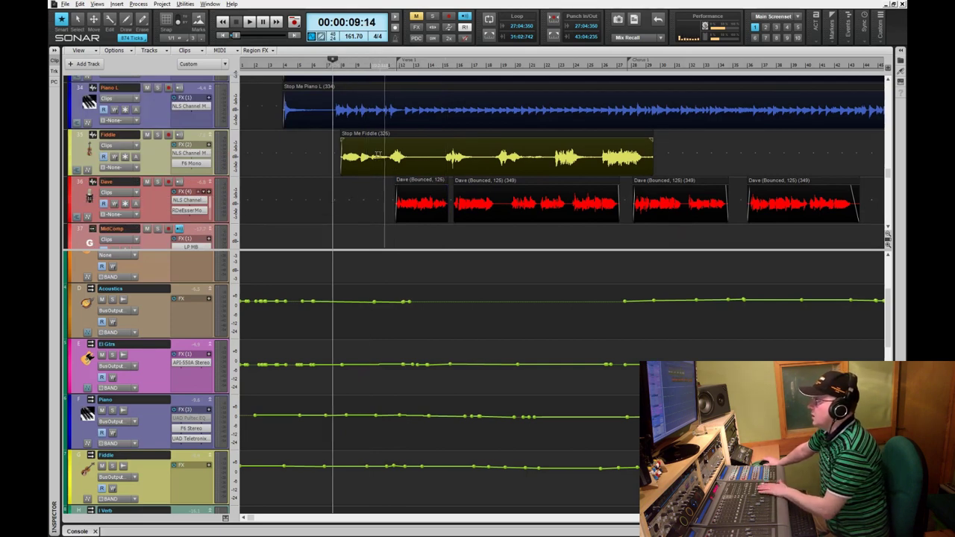
key("space")
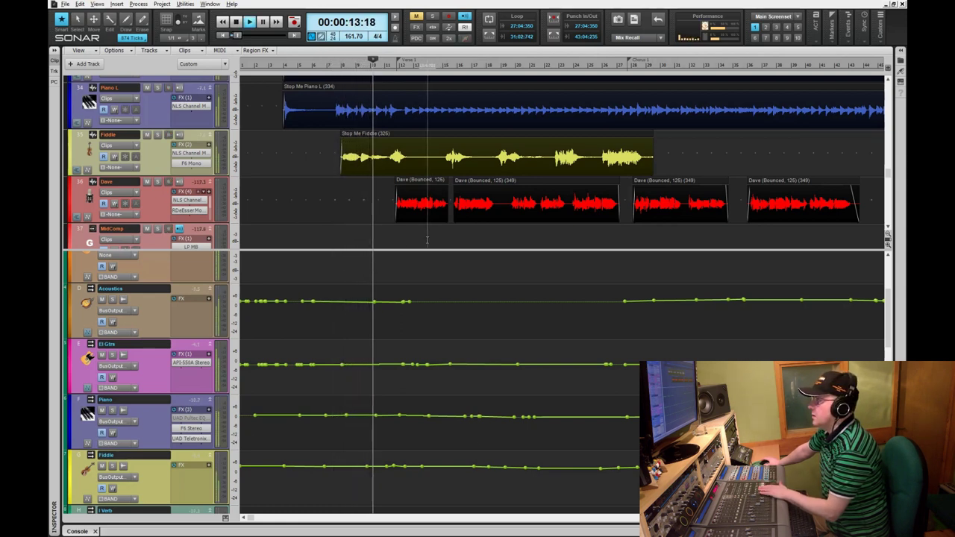
key("space")
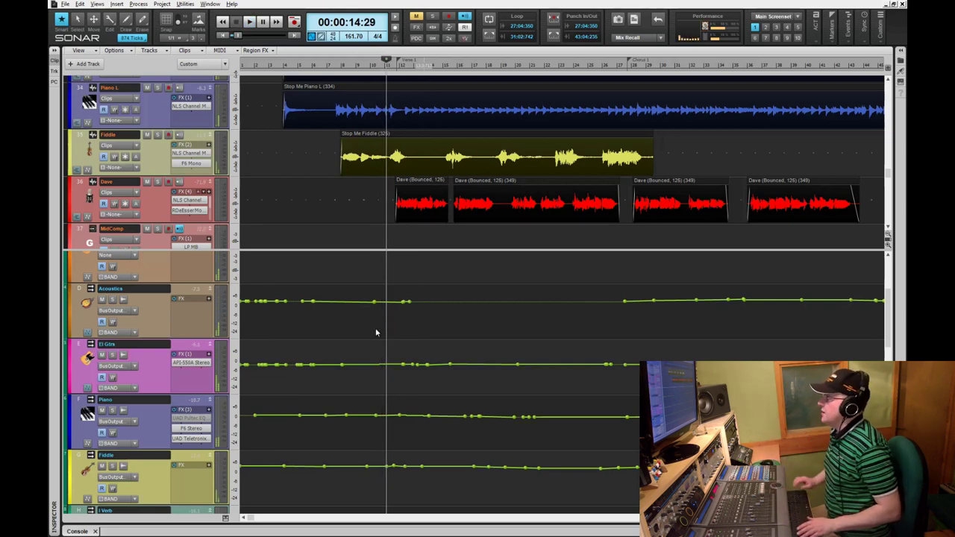
Step: Raise the Fiddle bus volume automation between about measures 10 and 11, just before the first vocal phrase
left_click(379, 200)
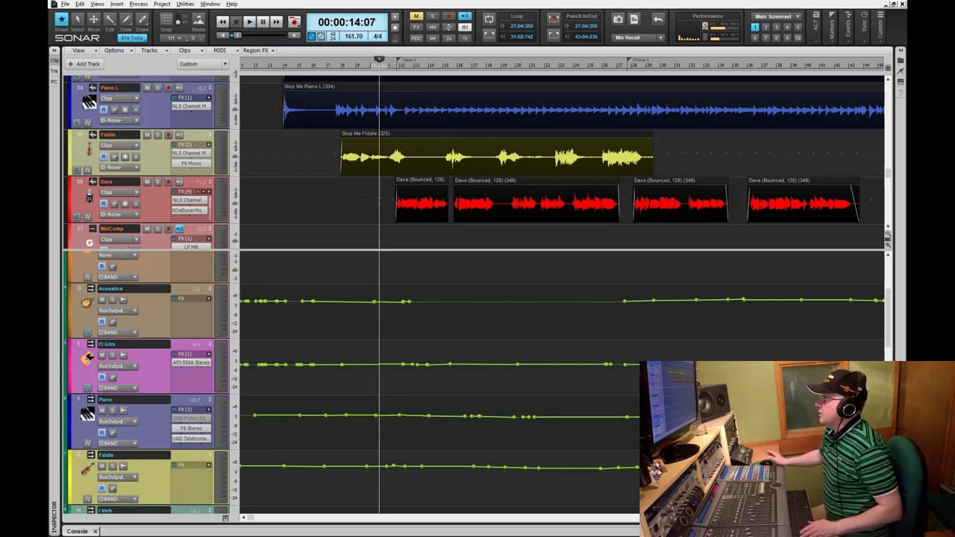
scroll(379, 199, "up", 5)
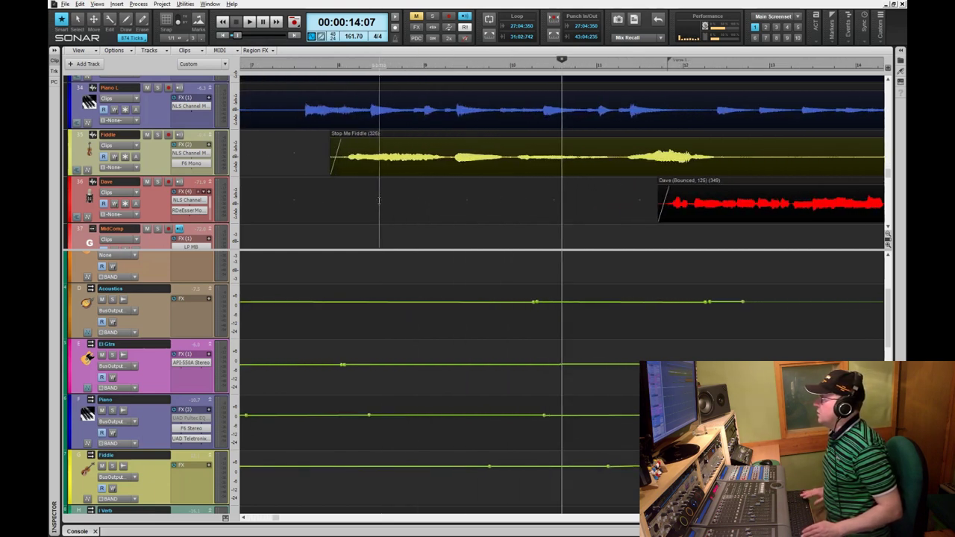
scroll(379, 200, "down", 1)
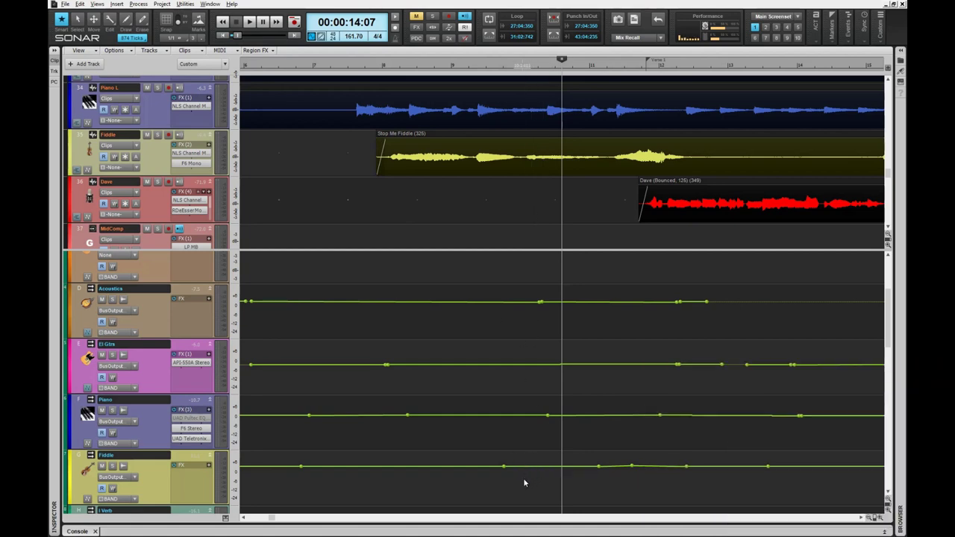
left_click(522, 478)
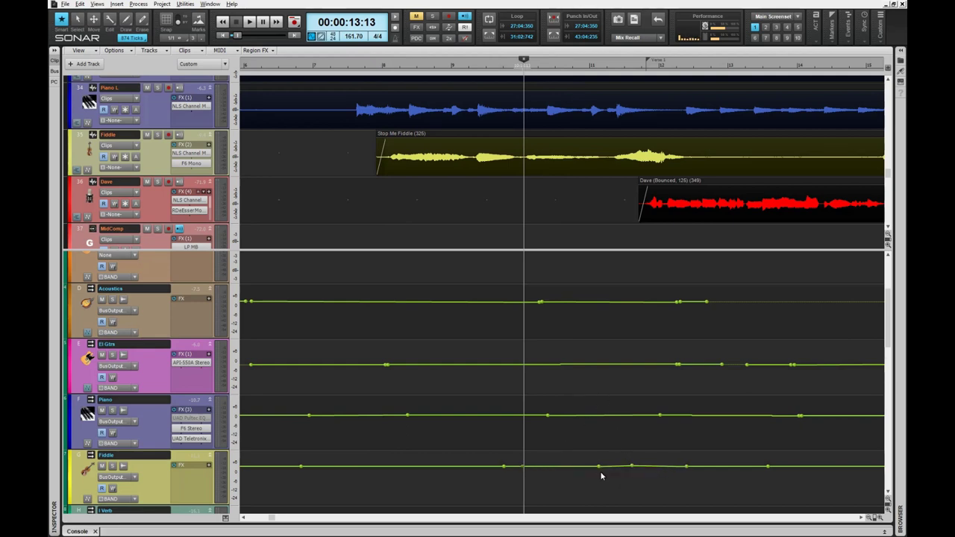
left_click_drag(605, 473, 518, 472)
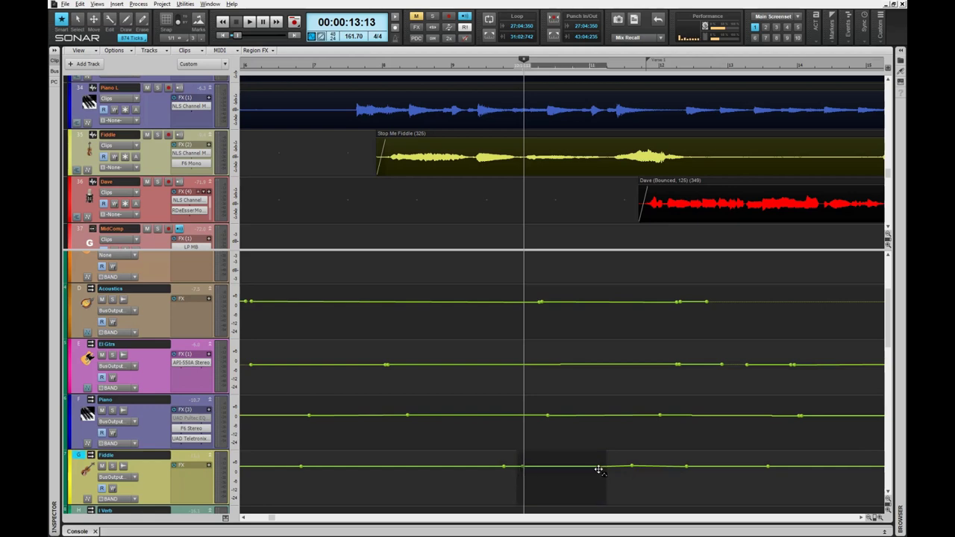
left_click_drag(599, 470, 599, 460)
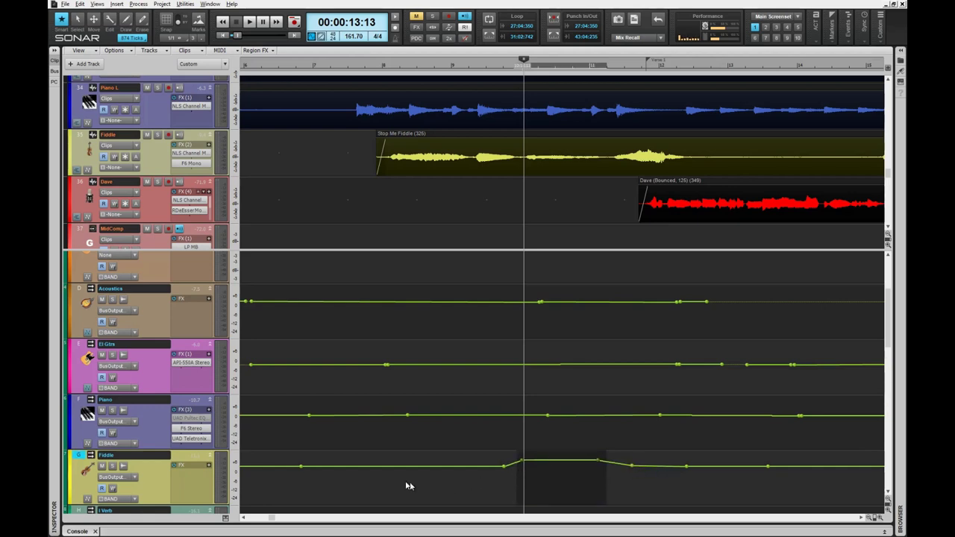
Step: Play the mix from about measure 7 to measure 37 to check the fiddle level, and inspect the Dobro and electric guitar tracks
left_click(322, 486)
key("space")
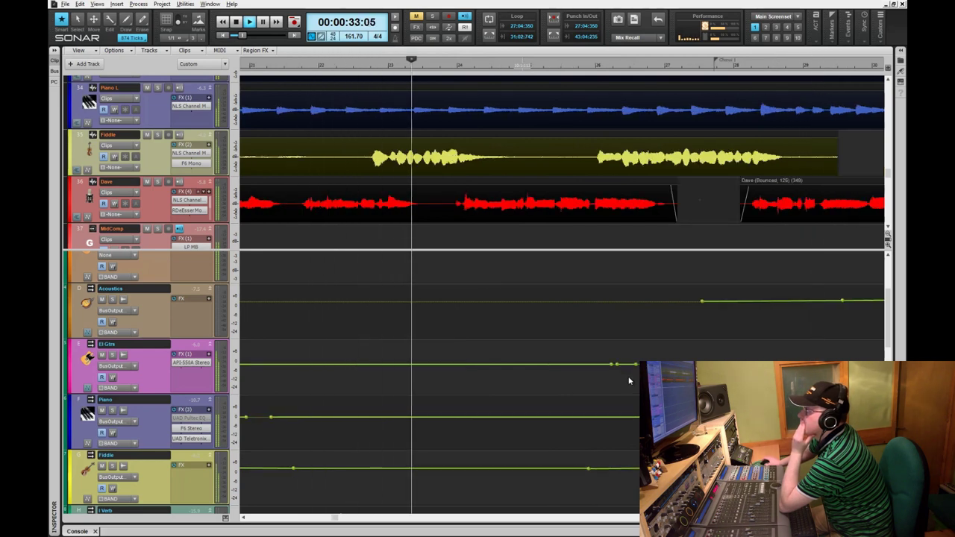
scroll(654, 202, "up", 2)
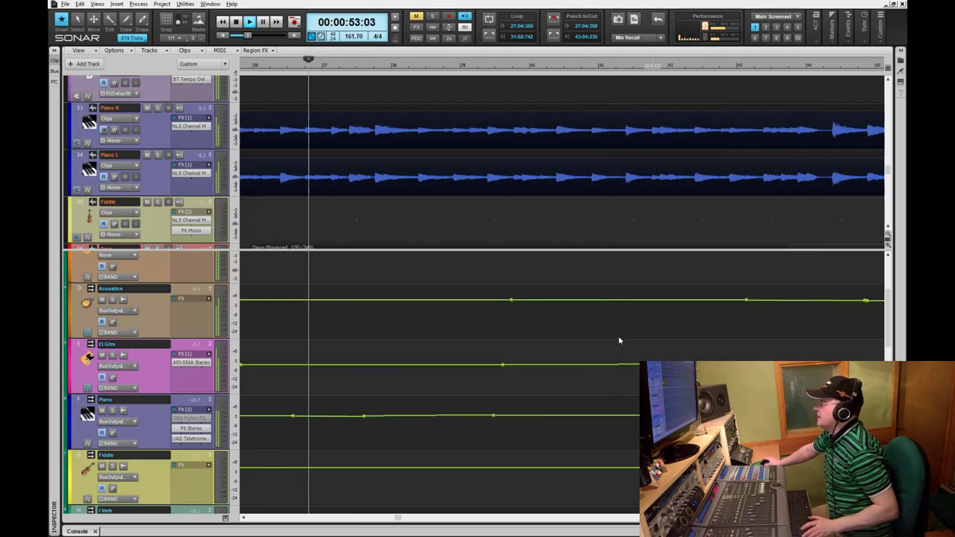
key("space")
scroll(612, 221, "up", 5)
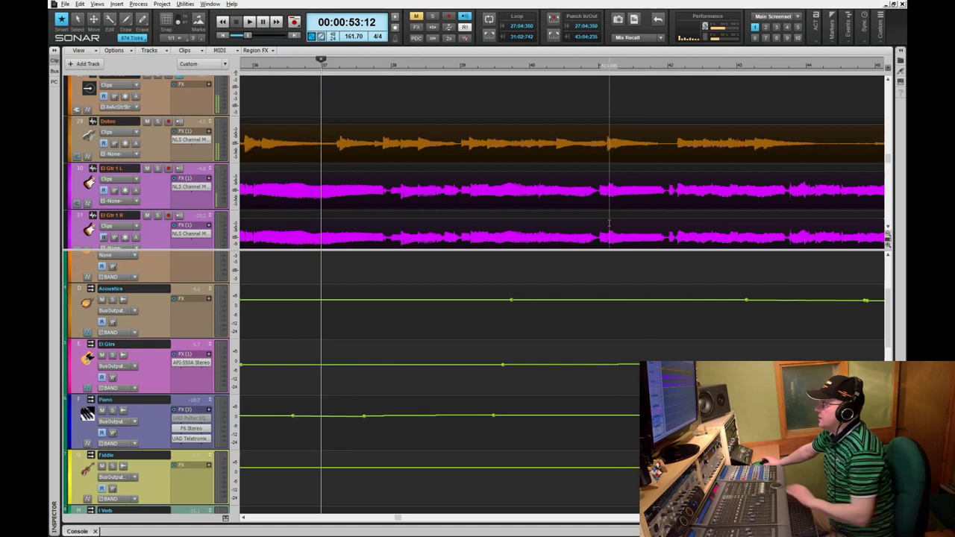
Step: Play the mix from about measure 33 to measure 37 to check the acoustic guitar level
key("Left")
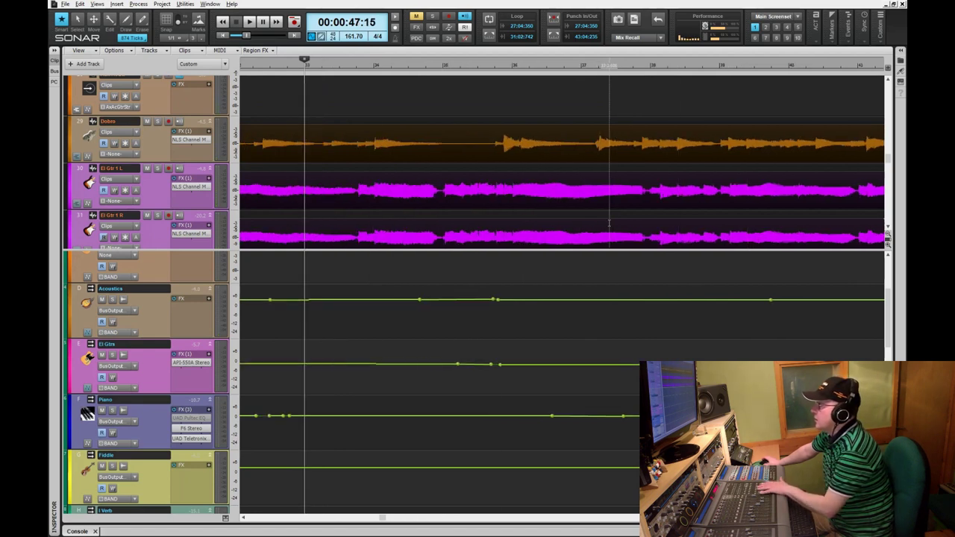
key("space")
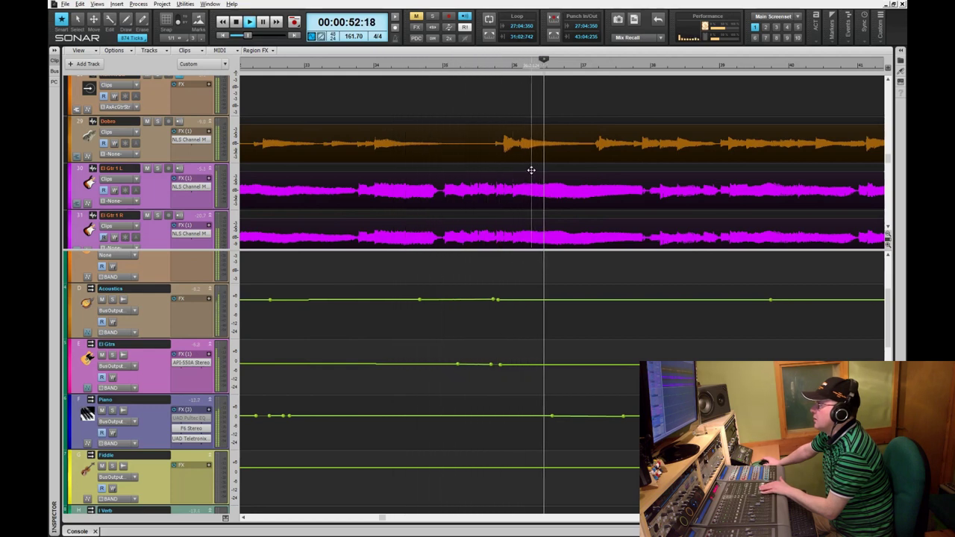
key("space")
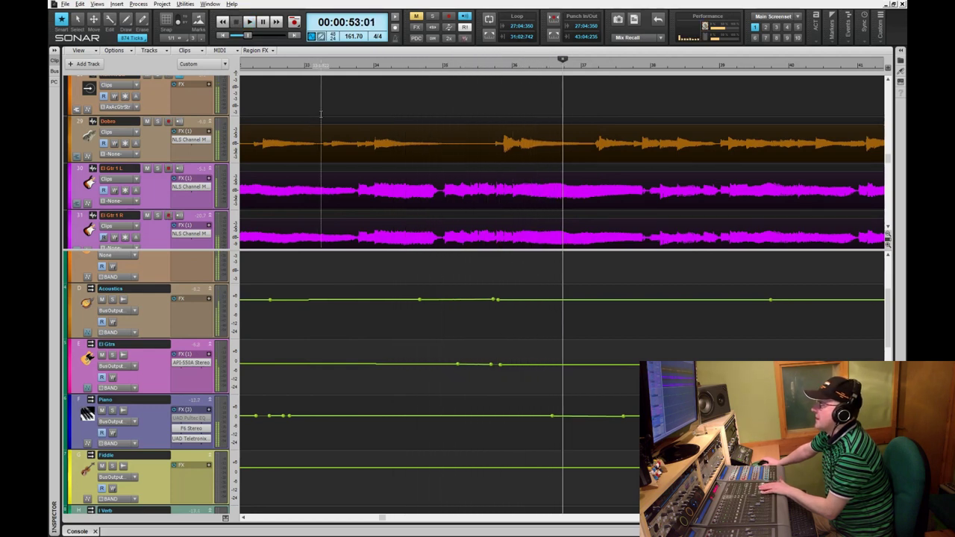
Step: Raise the Acoustics bus volume automation between about measures 33 and 37
left_click(321, 113)
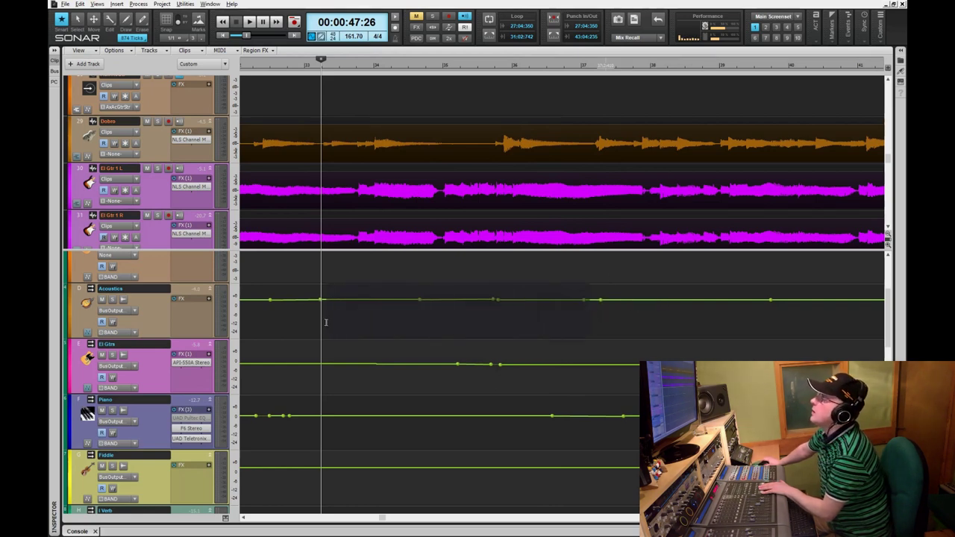
left_click_drag(317, 319, 318, 321)
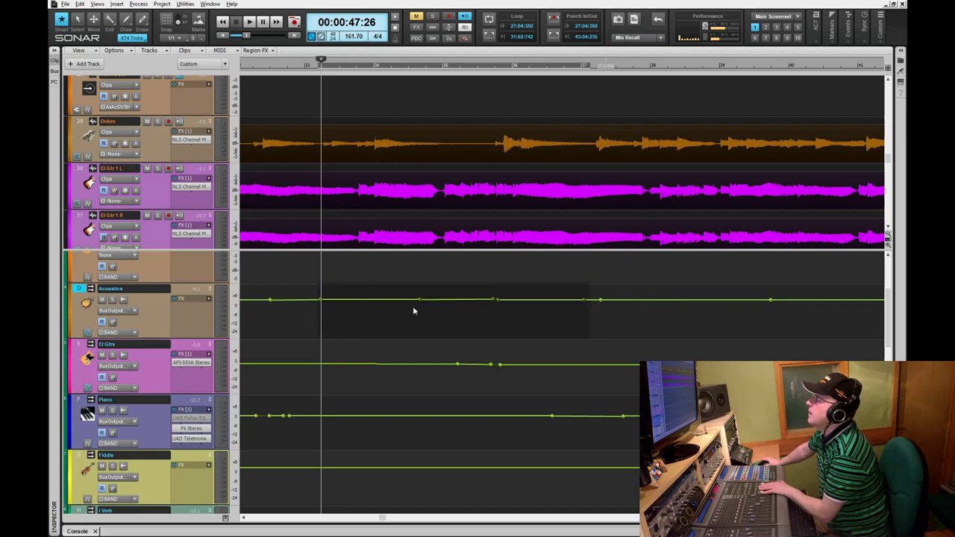
left_click_drag(420, 299, 420, 293)
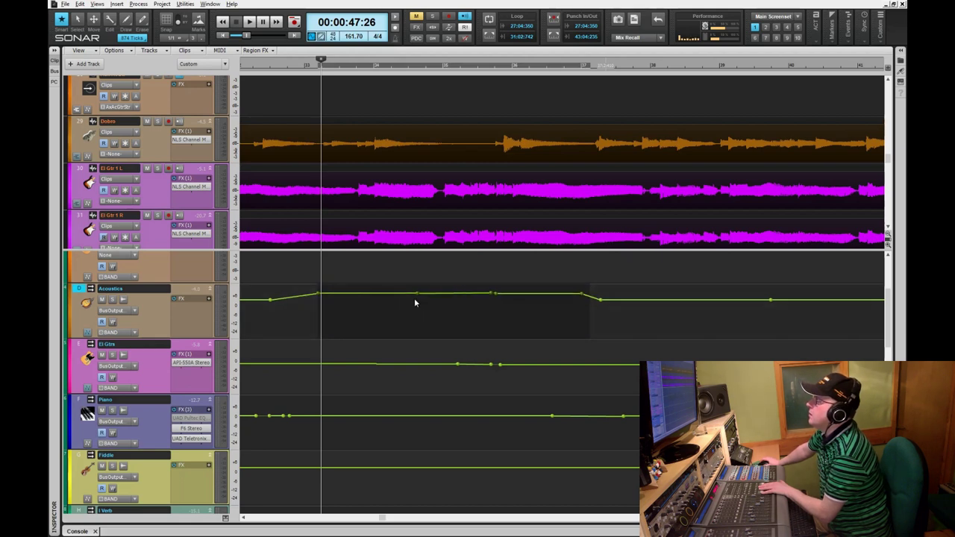
Step: Play the mix from measure 32 into the start of verse 2 to check the acoustic guitar change
key("space")
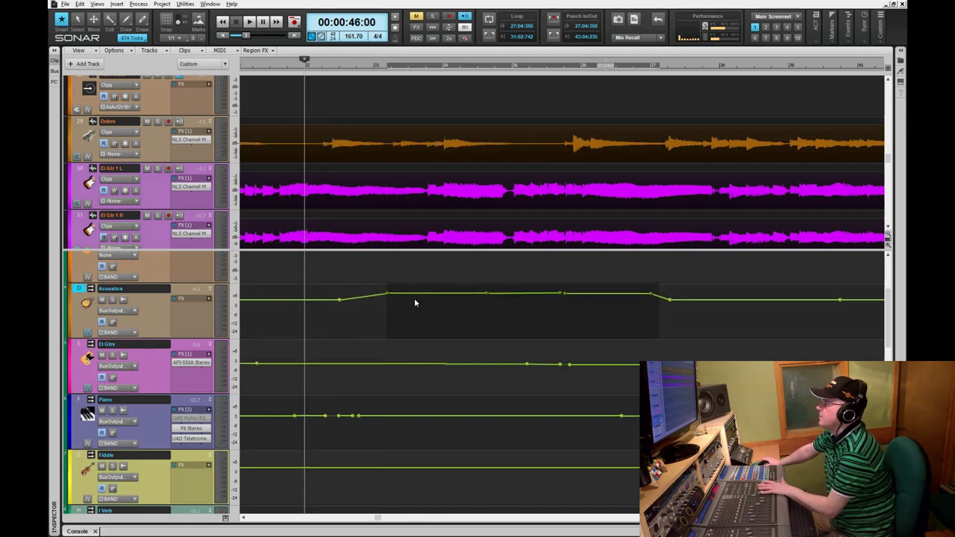
key("space")
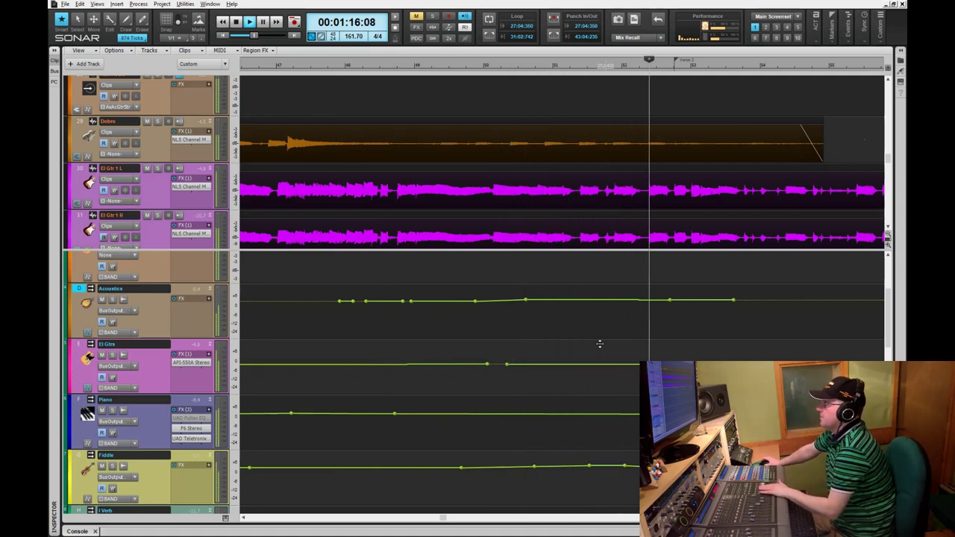
key("space")
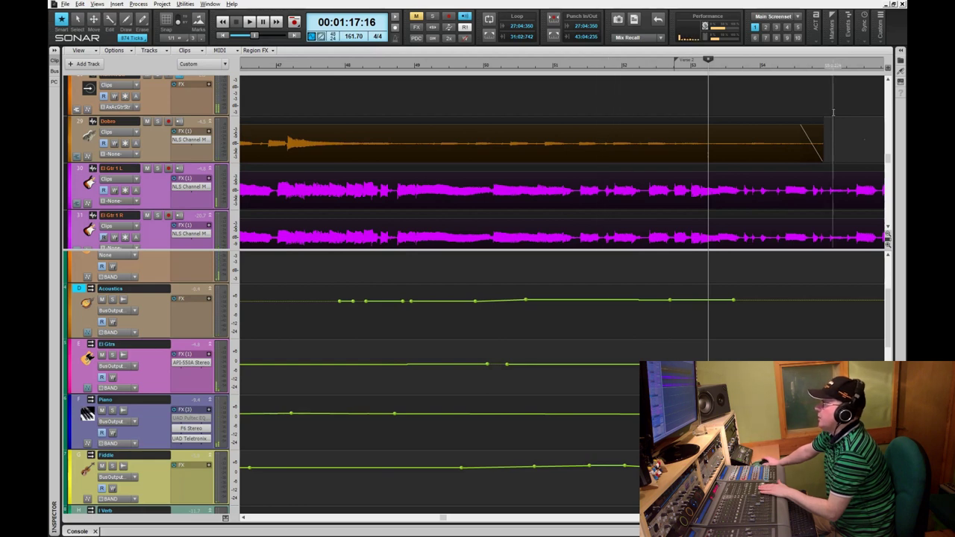
Step: Raise the Fiddle bus volume automation under the fiddle clip leading into verse 2, from about measure 48 to 54
scroll(836, 138, "down", 3)
scroll(838, 136, "down", 3)
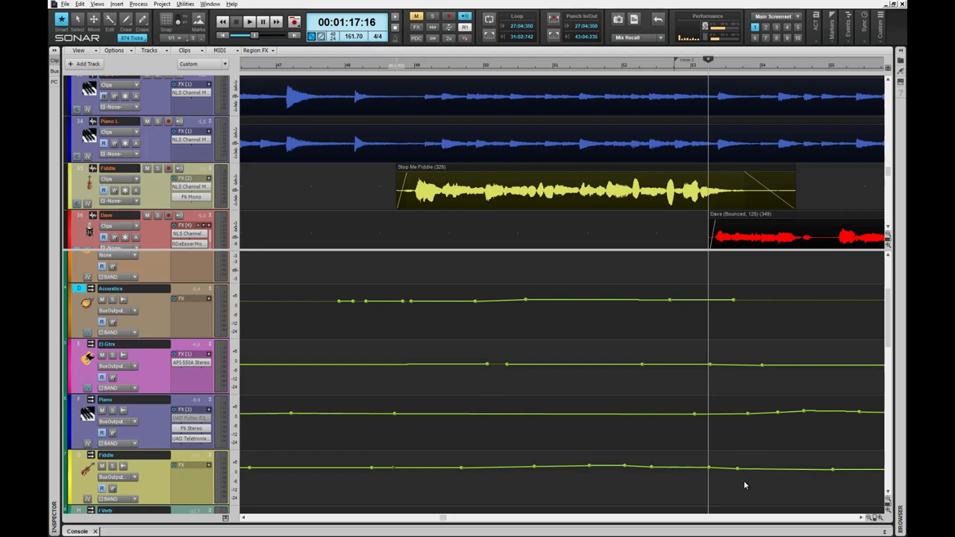
left_click_drag(743, 479, 669, 490)
left_click_drag(378, 499, 395, 465)
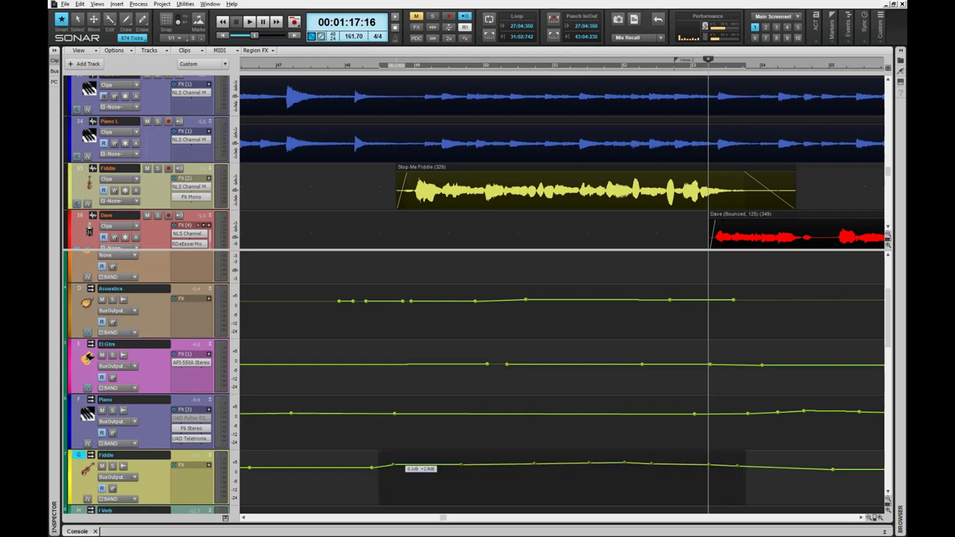
Step: Play the mix from about measure 47 through verse 2 to measure 67 to check the fiddle and piano levels
left_click(280, 191)
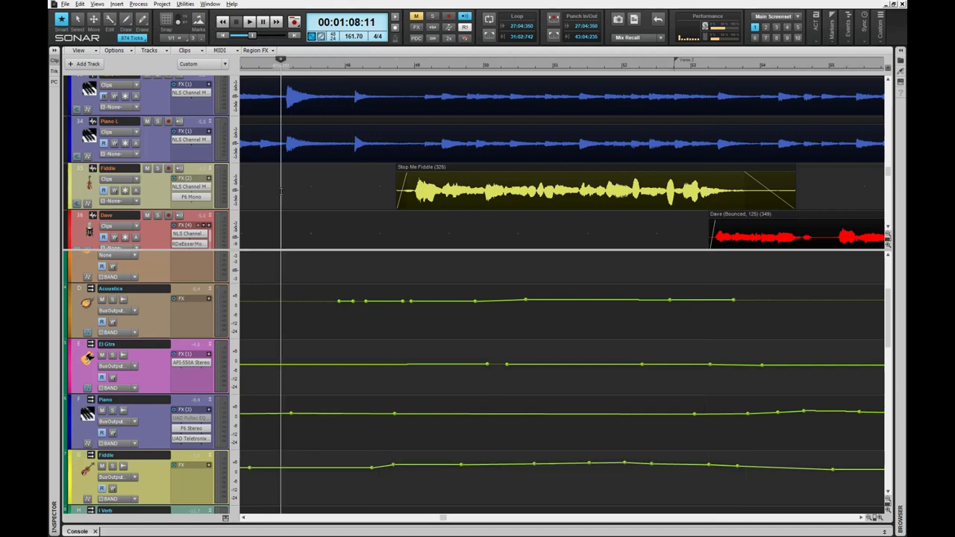
key("space")
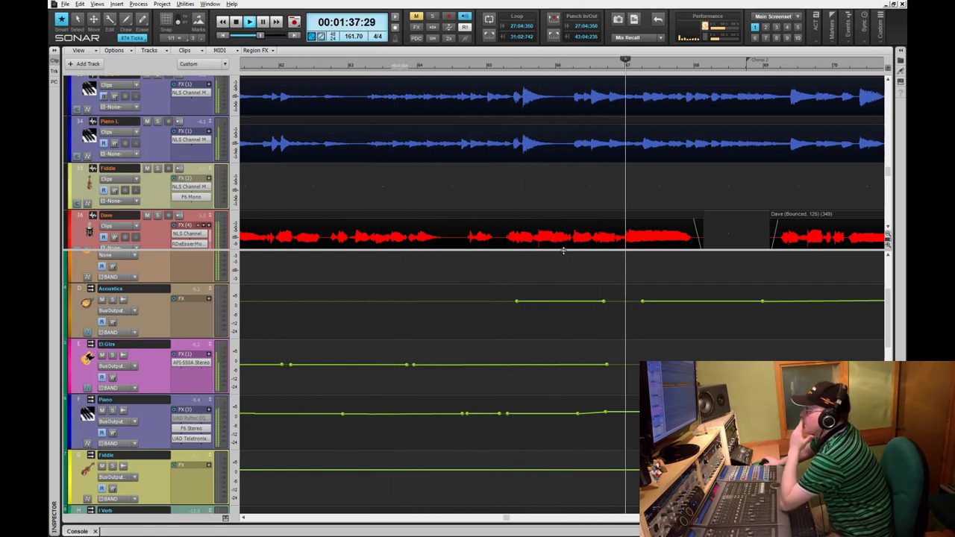
key("space")
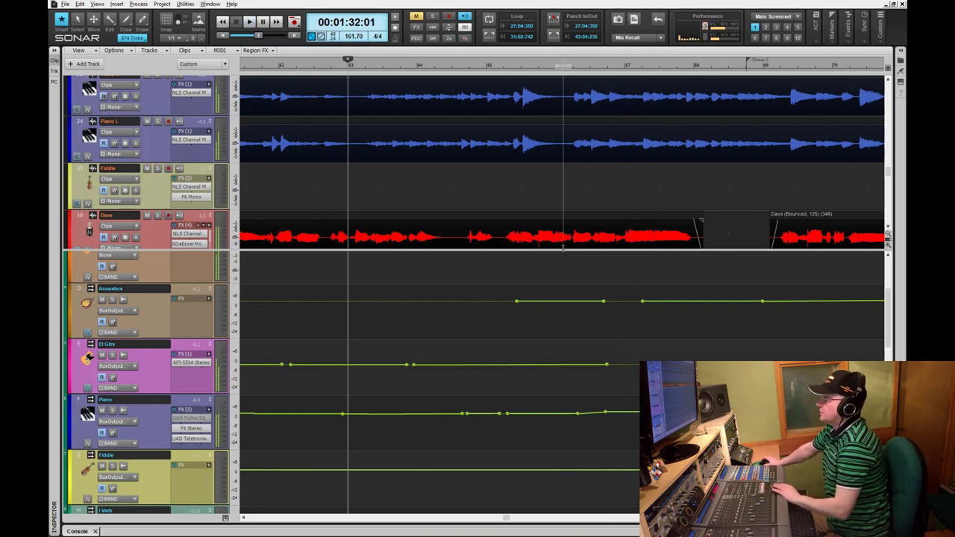
Step: Raise the Piano bus volume automation across verse 2, from about measure 54 to measure 68
scroll(562, 246, "down", 4)
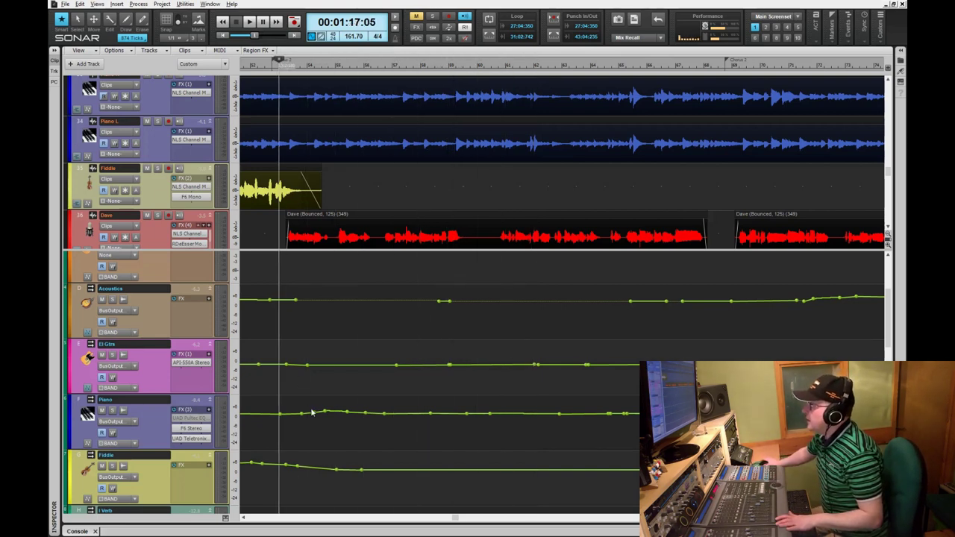
left_click_drag(311, 437, 374, 435)
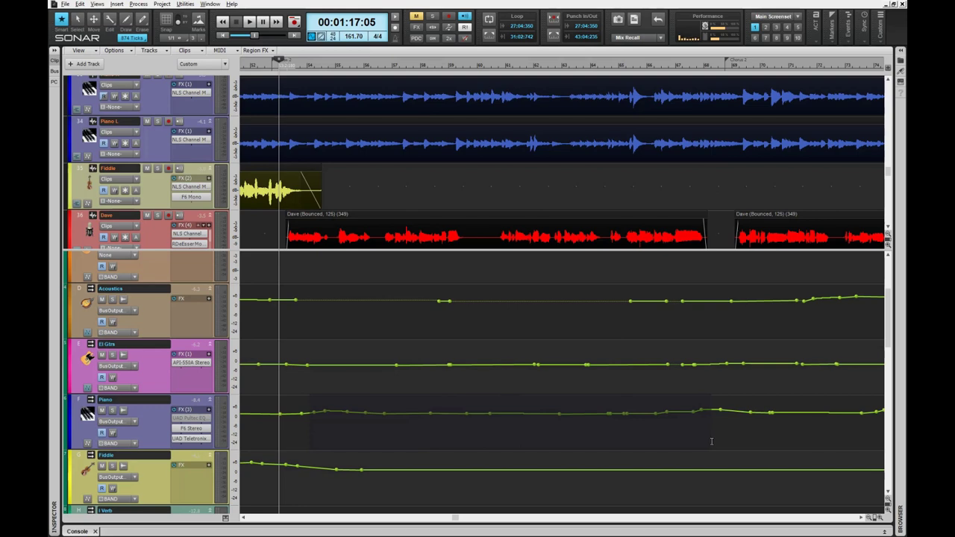
left_click_drag(711, 441, 712, 445)
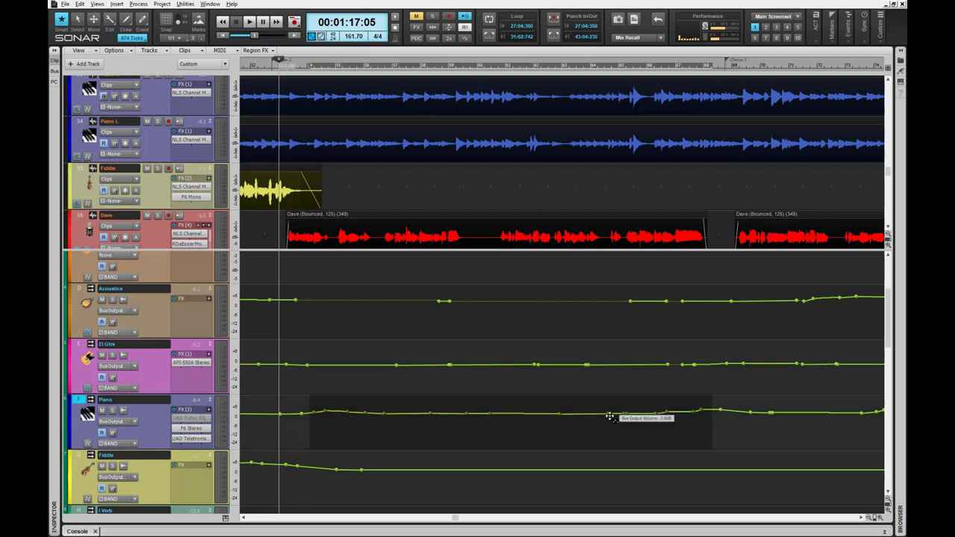
left_click_drag(610, 417, 610, 413)
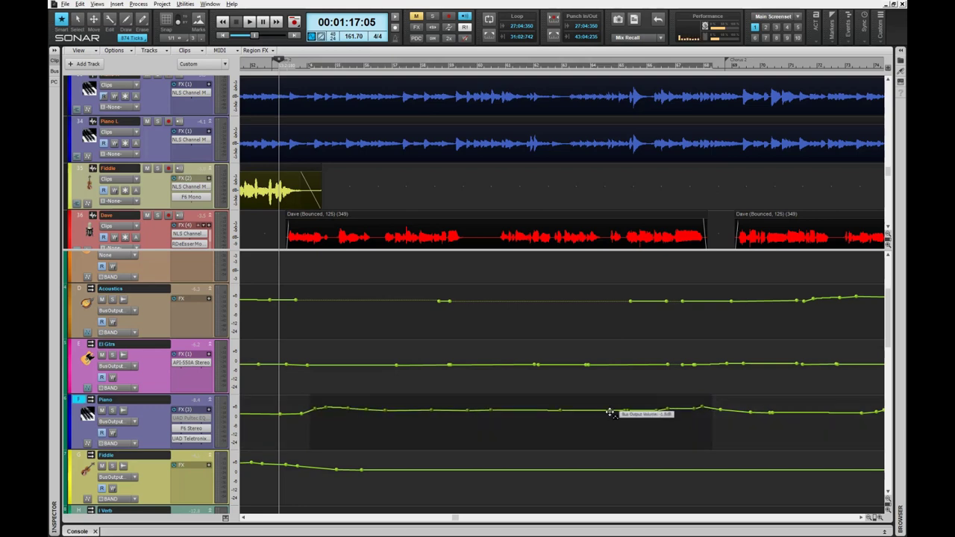
Step: Play verse 2 into chorus 2 to check the piano level, and replay the passage around measures 65 to 66
key("space")
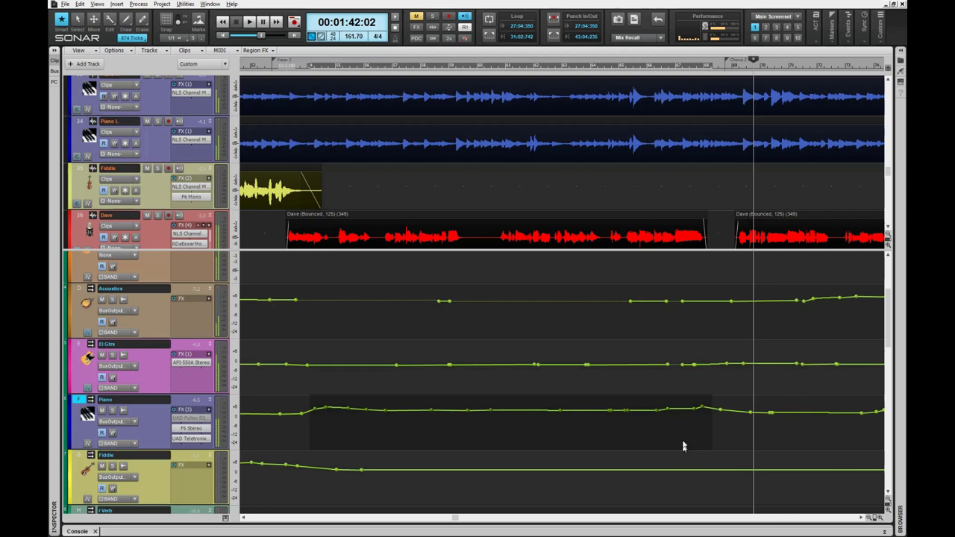
left_click(672, 190)
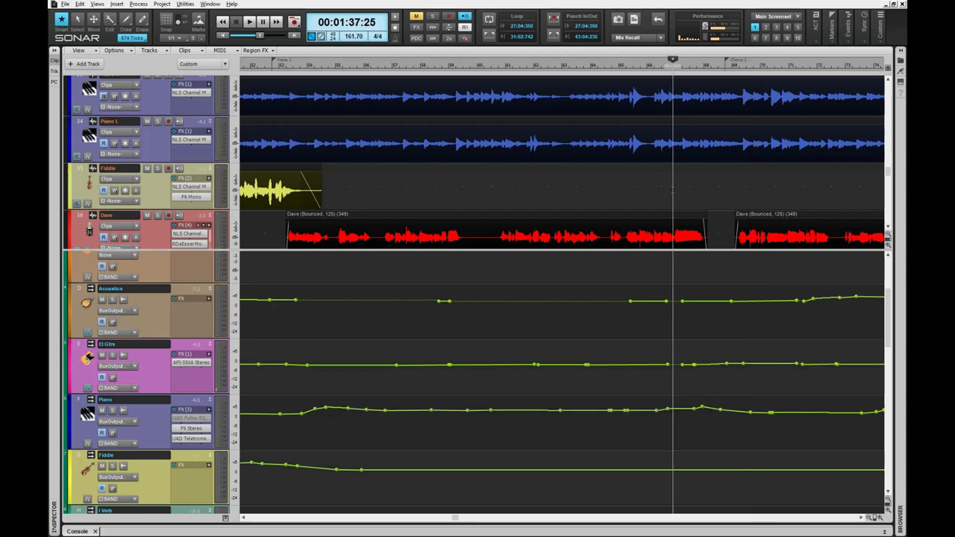
scroll(672, 189, "up", 2)
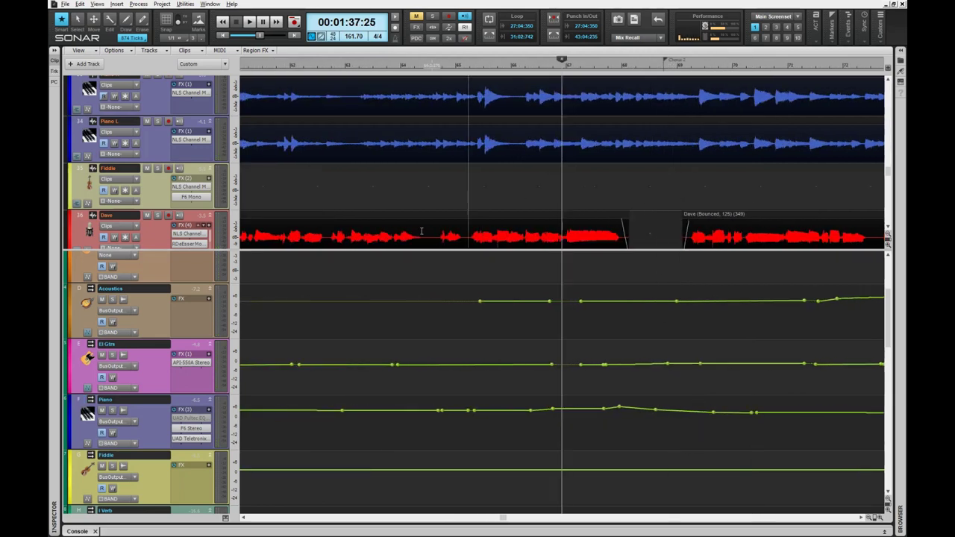
left_click(456, 192)
key("space")
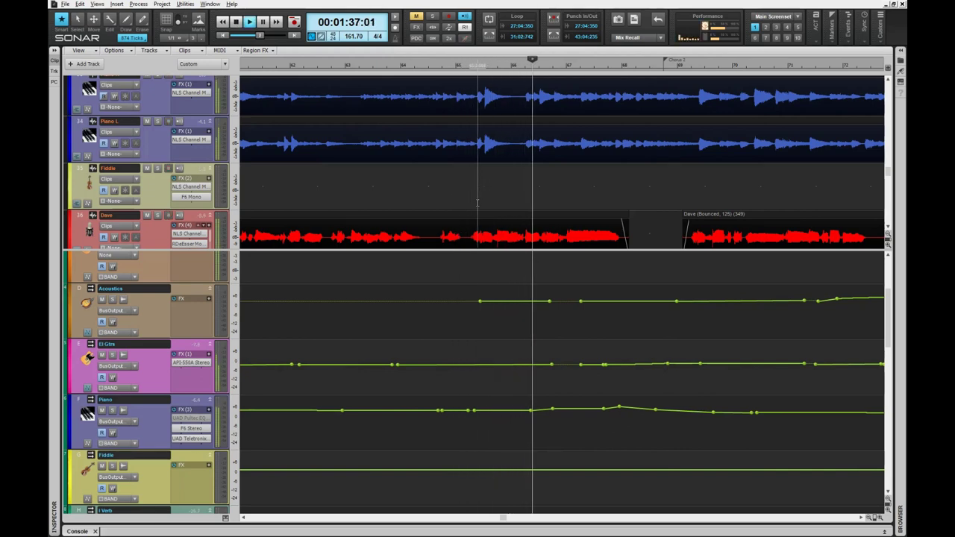
left_click(520, 176)
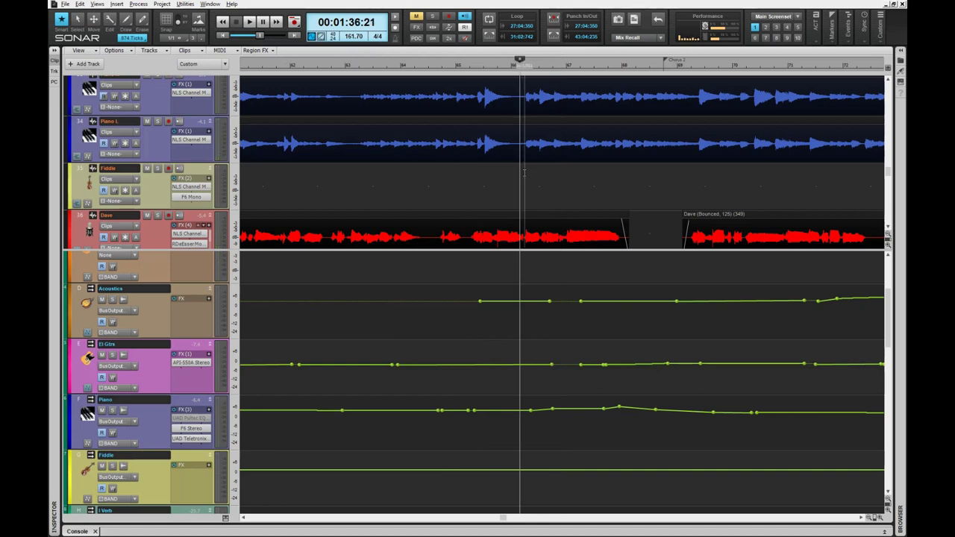
Step: Audition the Piano bus in solo around measures 66 to 67, unsolo it, and raise its volume automation over that passage
key("s")
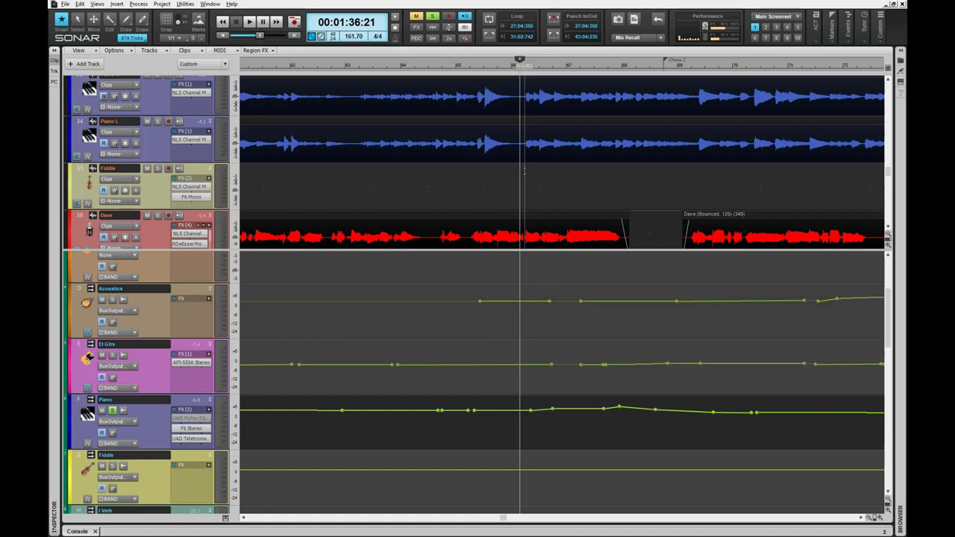
key("space")
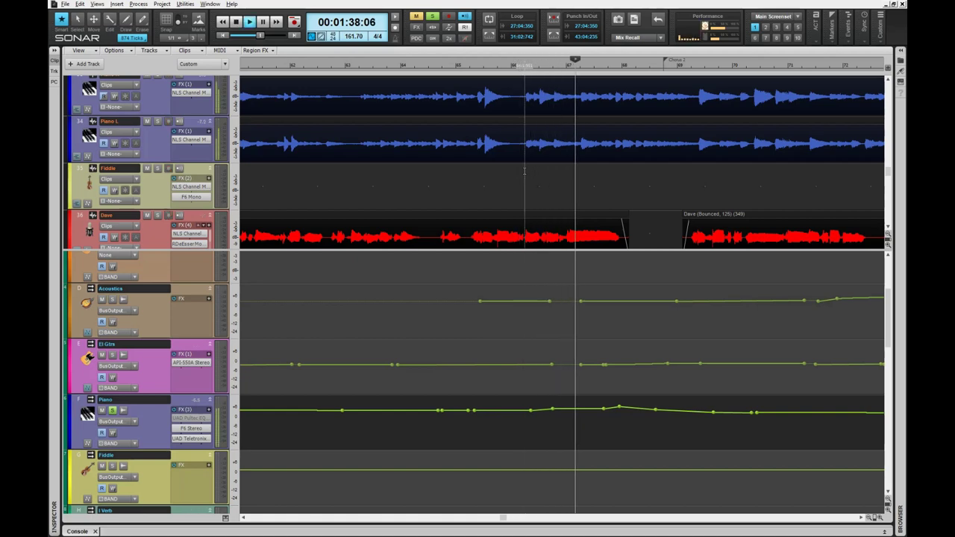
key("space")
key("s")
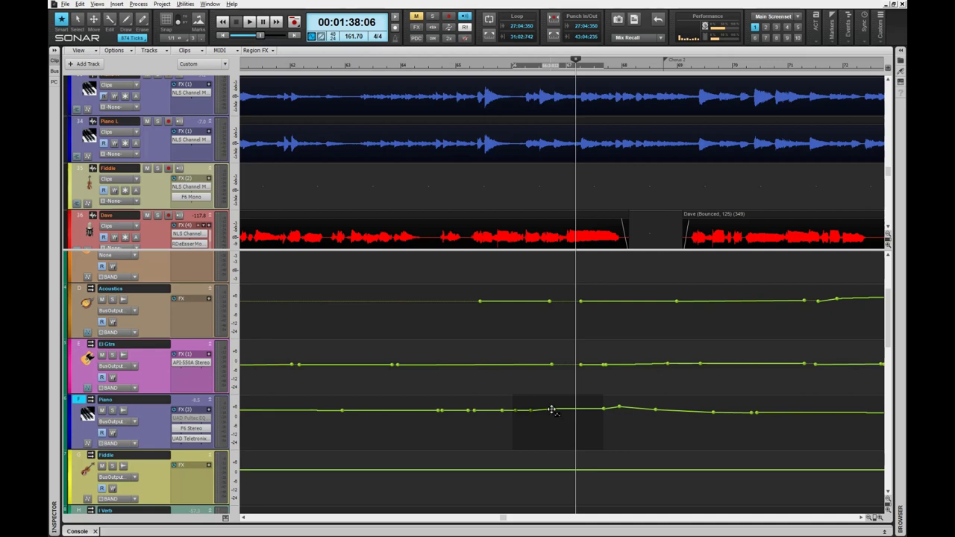
left_click_drag(551, 410, 551, 405)
Step: Play the mix from about measure 63 to measure 75 to check the piano level into chorus 2
left_click(338, 438)
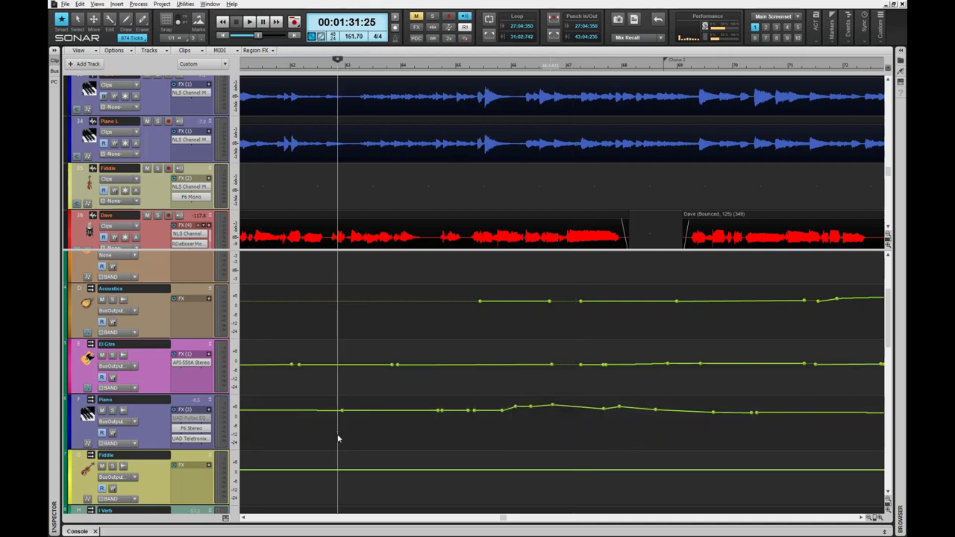
key("space")
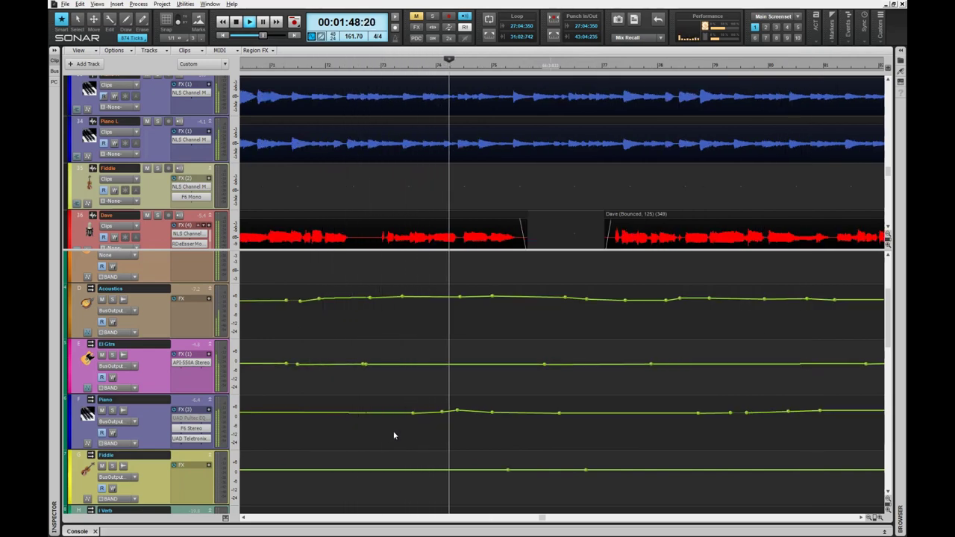
key("space")
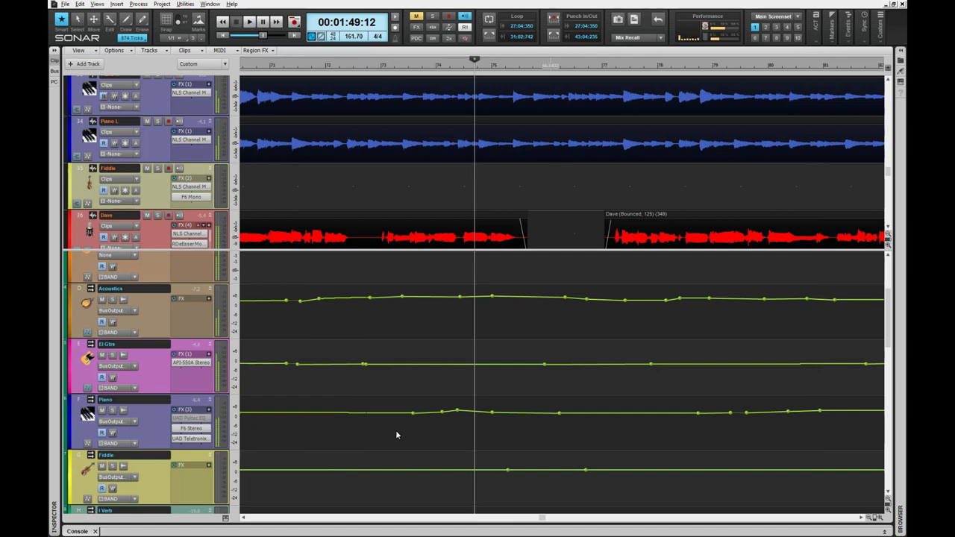
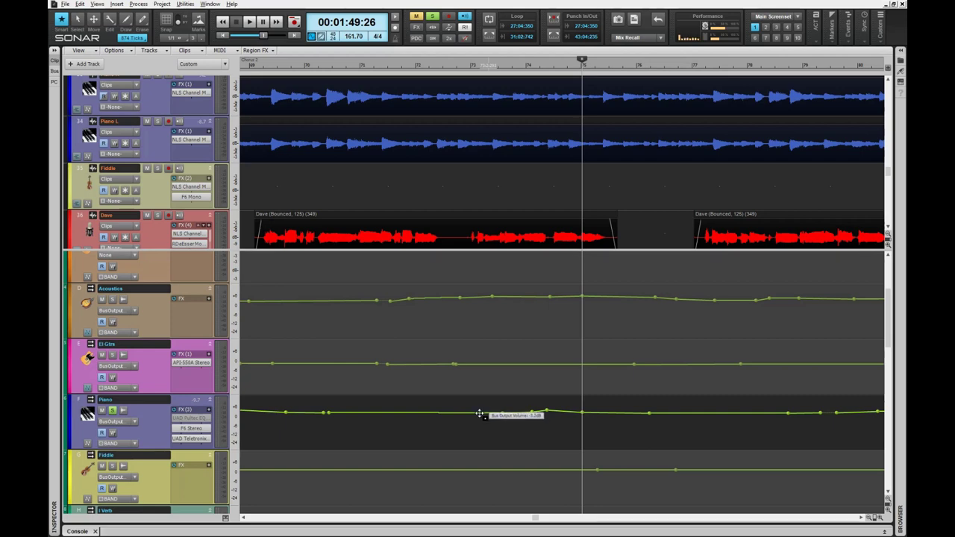
Step: Add a volume automation node on the Piano bus before measure 73 and raise the automation between about measures 73 and 75
double_click(459, 412)
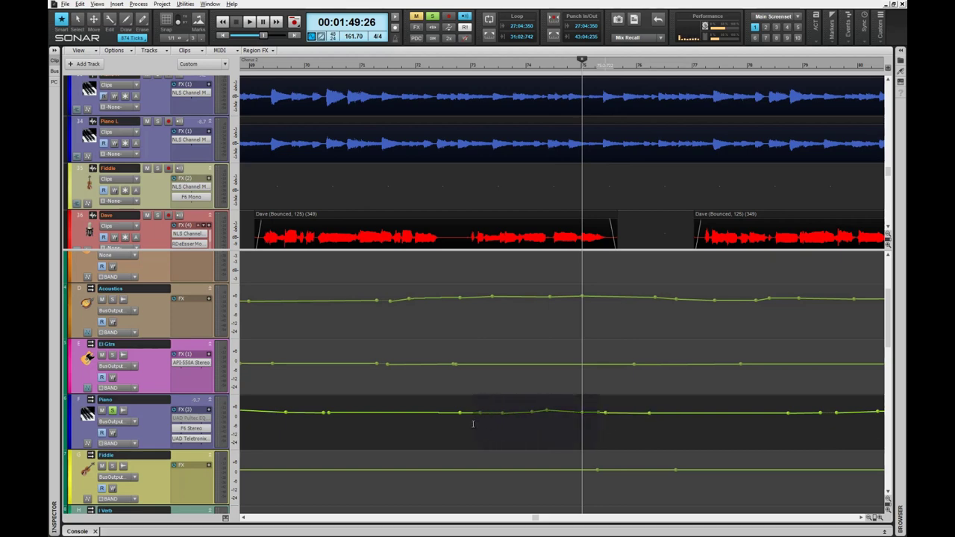
left_click_drag(475, 423, 475, 423)
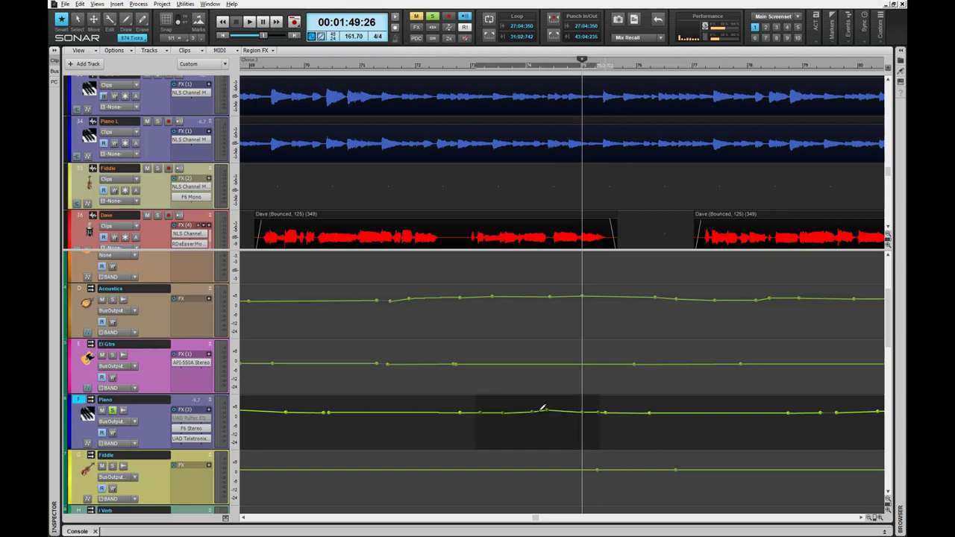
left_click_drag(546, 411, 538, 397)
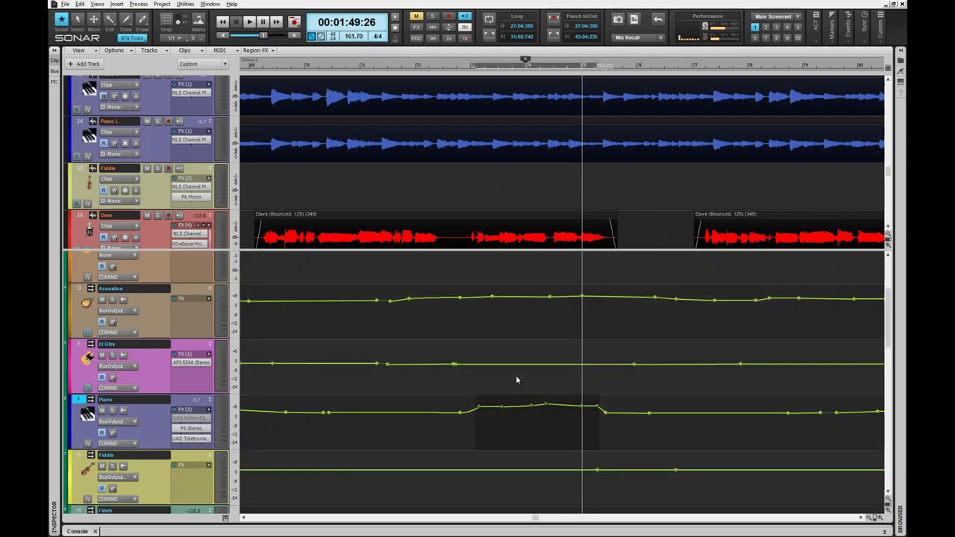
Step: Play the full mix from the start of chorus 2 to check the raised piano passage
key("space")
key("w")
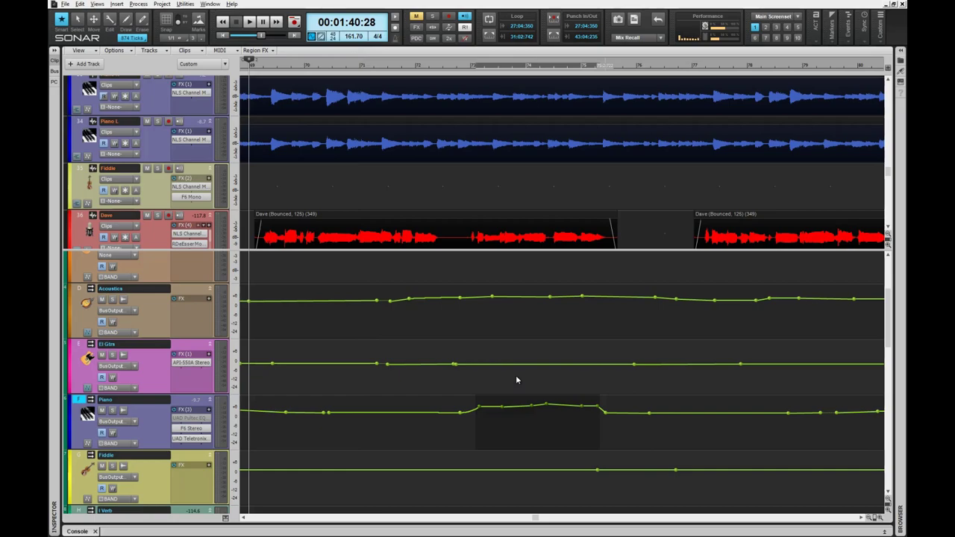
key("space")
key("space")
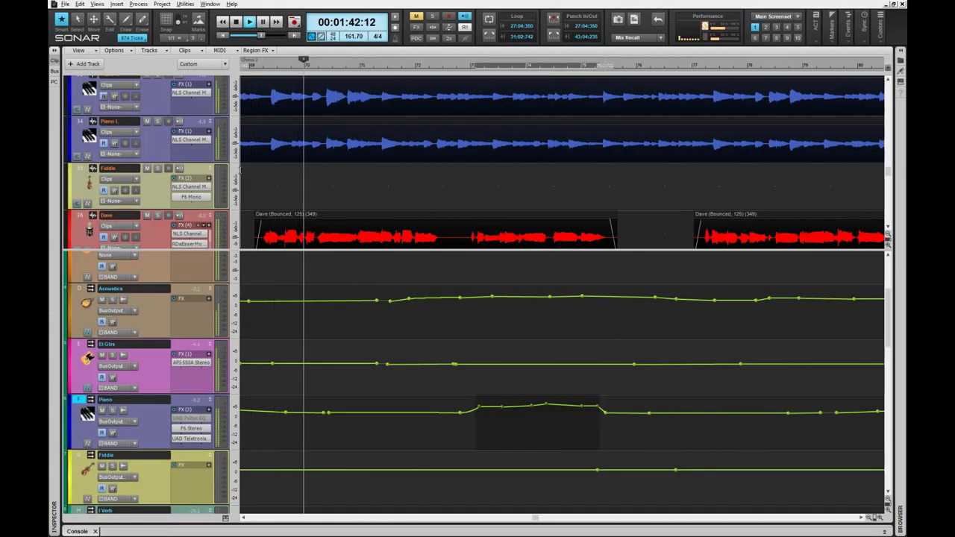
Step: Stop playback and raise the Piano bus volume automation between about measures 69.5 and 71
key("space")
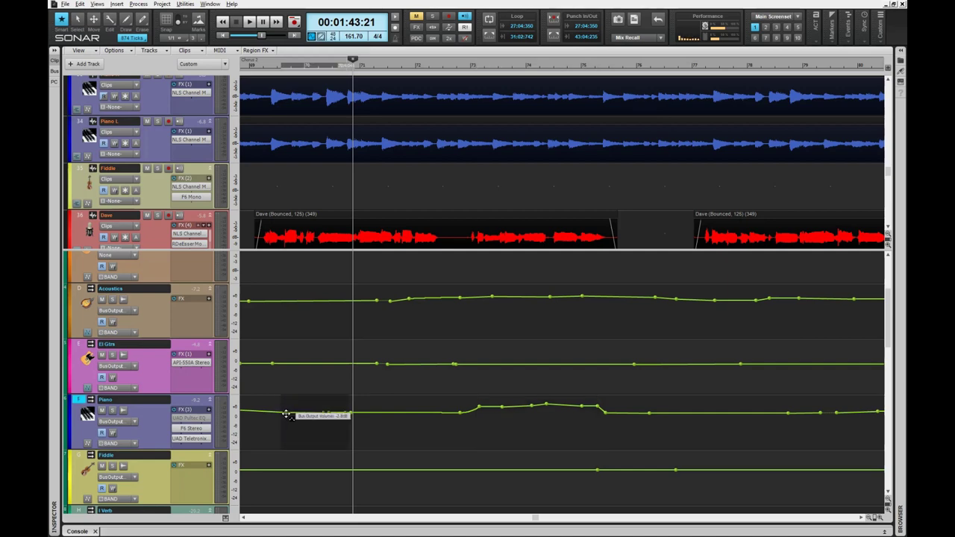
left_click_drag(286, 411, 286, 407)
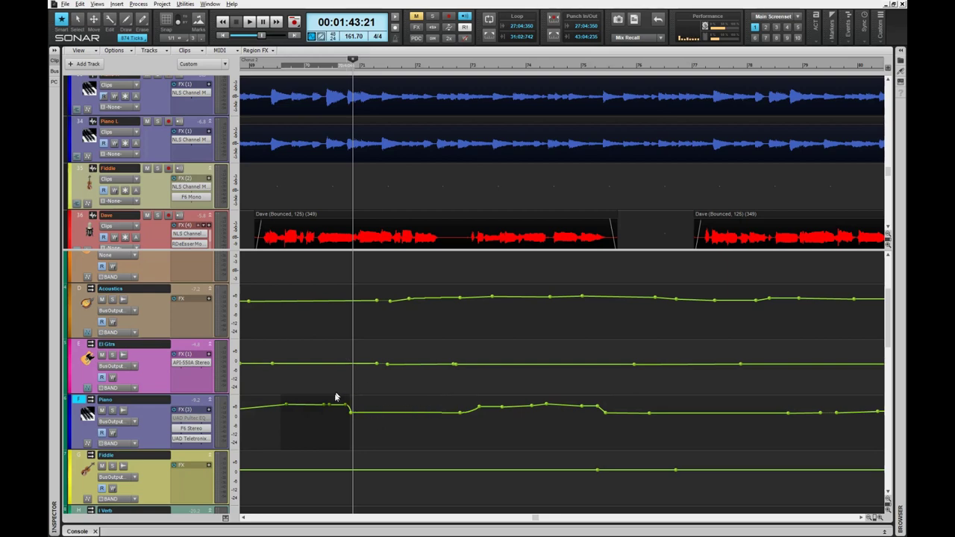
Step: Add volume automation nodes on the El Gtrs bus and lower its level over about measures 69.5 to 71 and 73 to 75
left_click(281, 363)
left_click(353, 362)
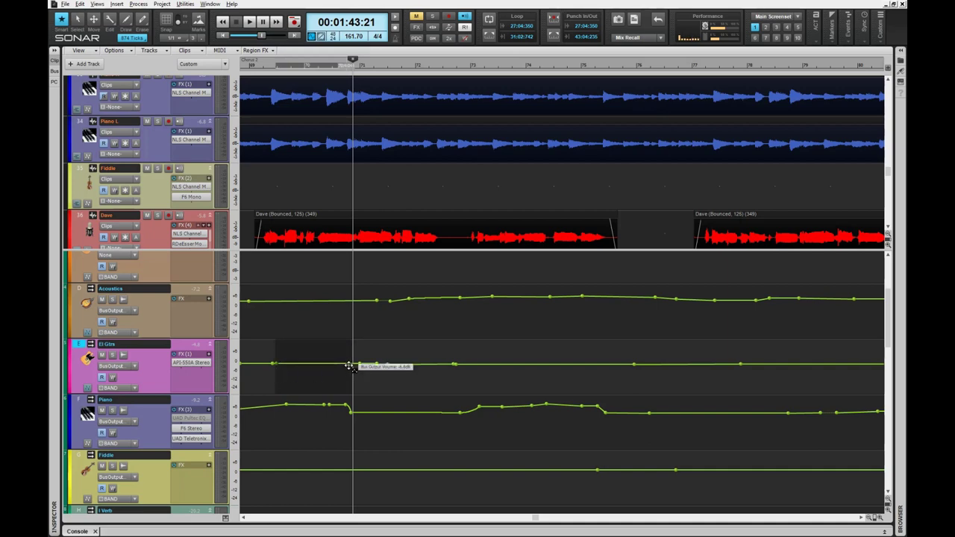
left_click_drag(349, 365, 349, 368)
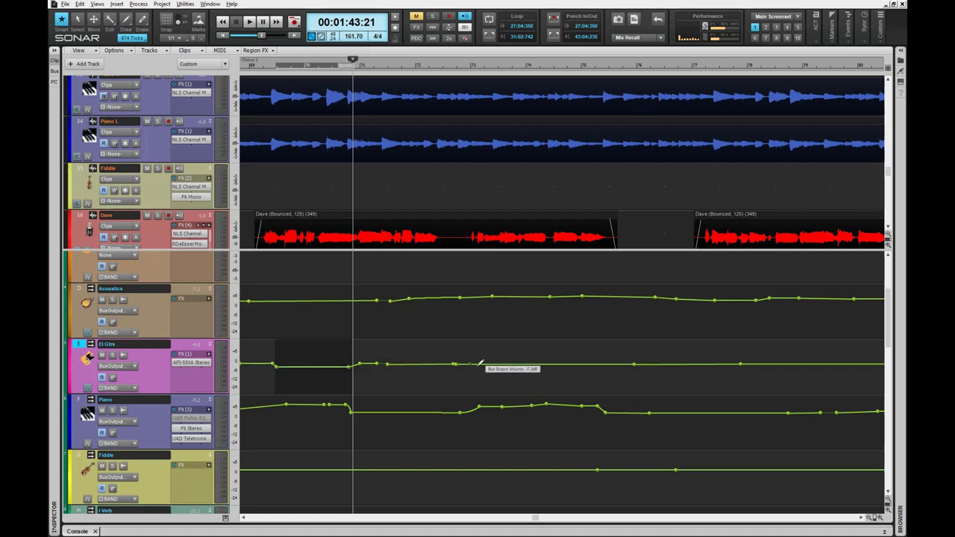
double_click(601, 363)
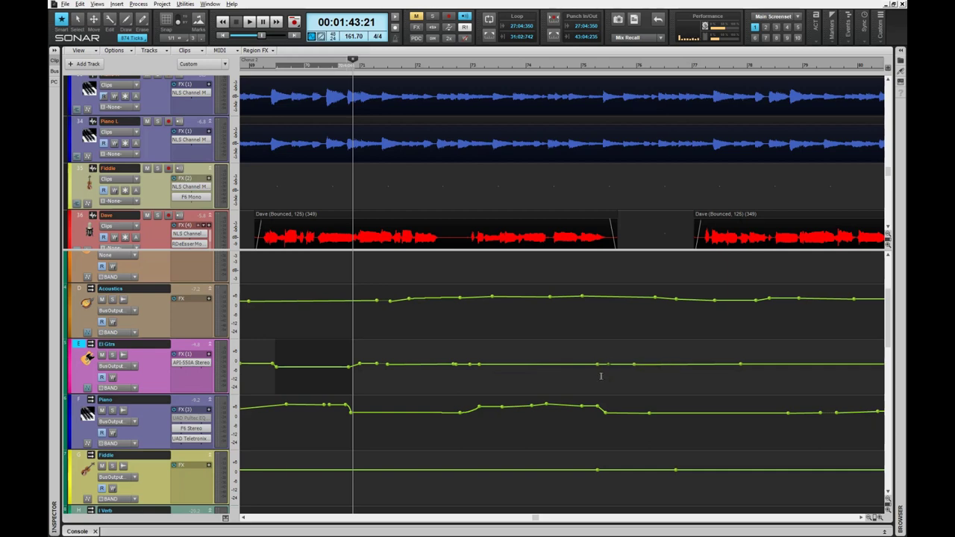
left_click_drag(600, 376, 480, 373)
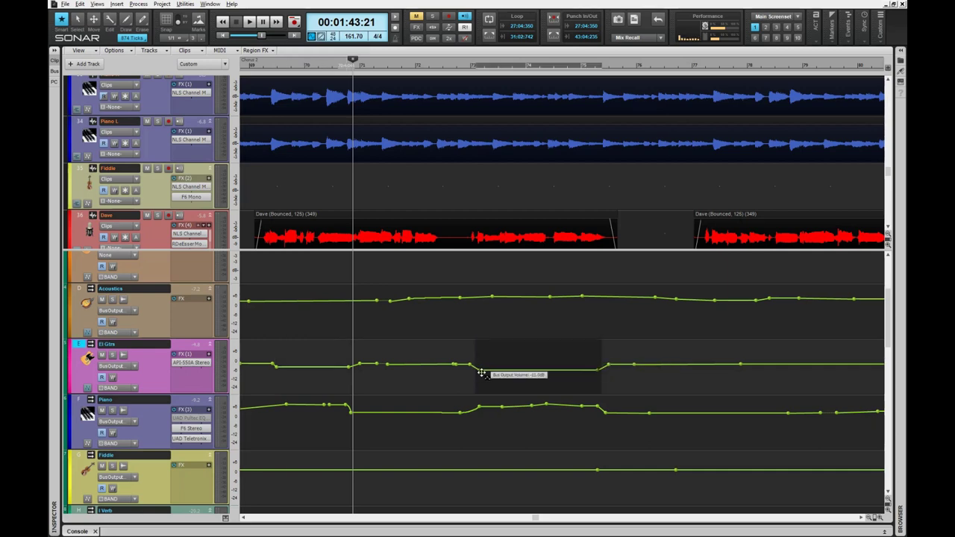
Step: Play the mix from about measure 71 to 84, and replay it from measure 75 to check the instrument balance before chorus 3
key("space")
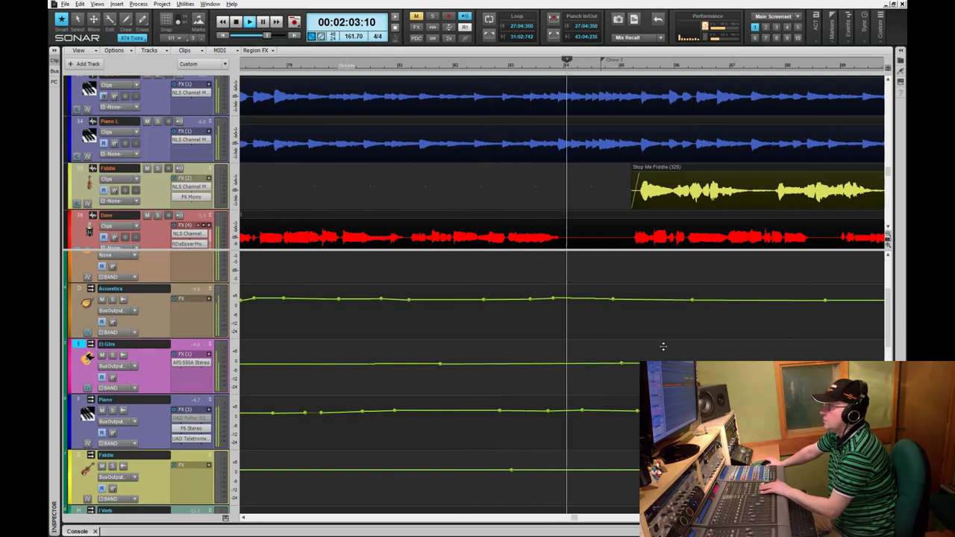
key("space")
key("ctrl+Page_Up")
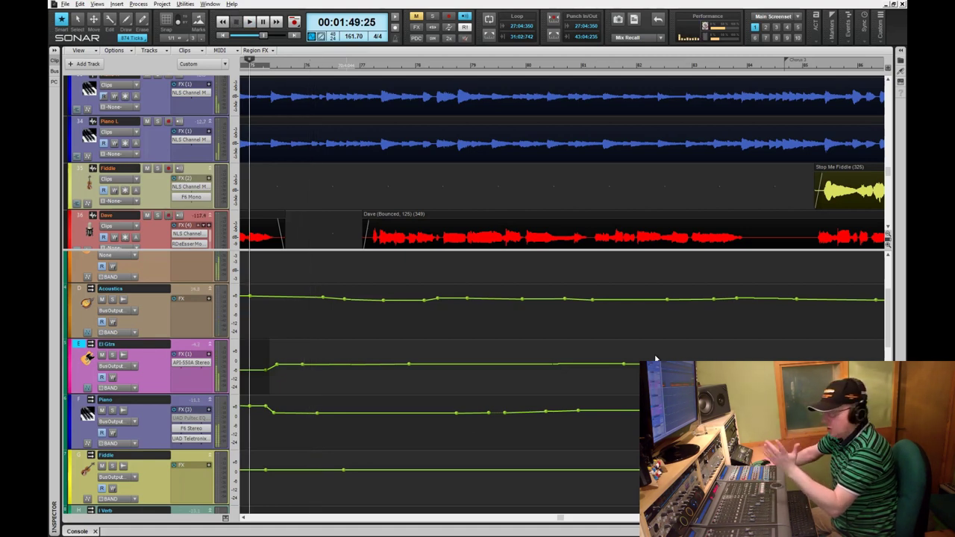
key("space")
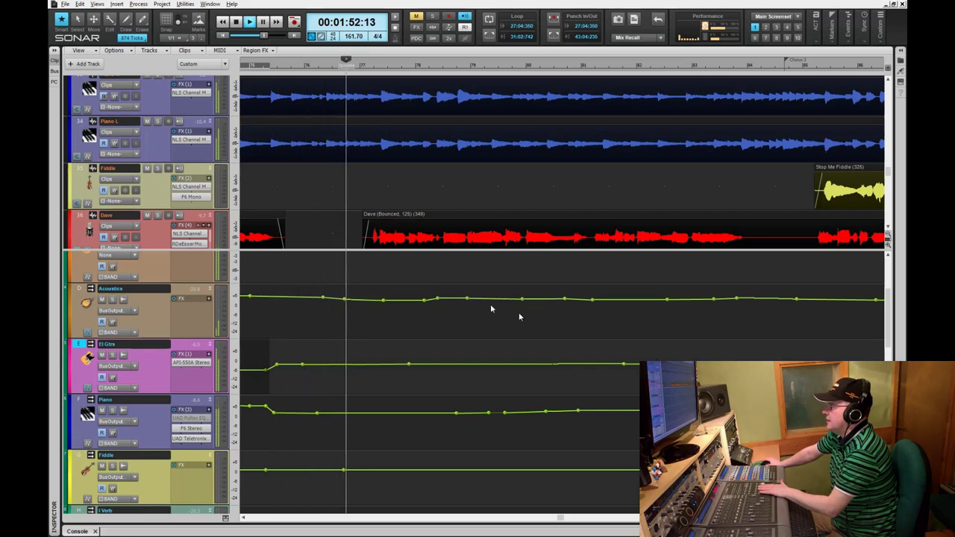
Step: Raise the Acoustics bus volume automation between about measures 77 and 84, and play the passage back from measure 75
scroll(498, 147, "up", 6)
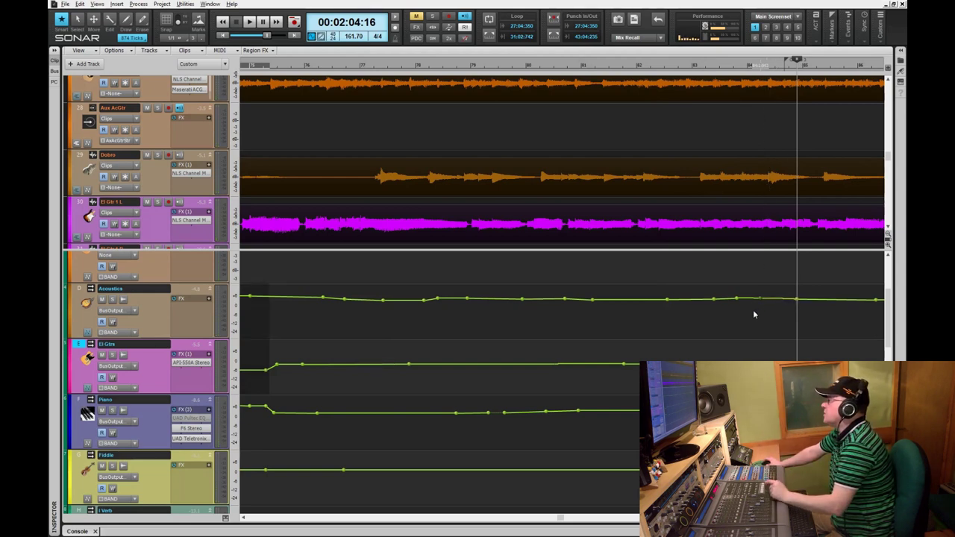
left_click_drag(751, 312, 554, 322)
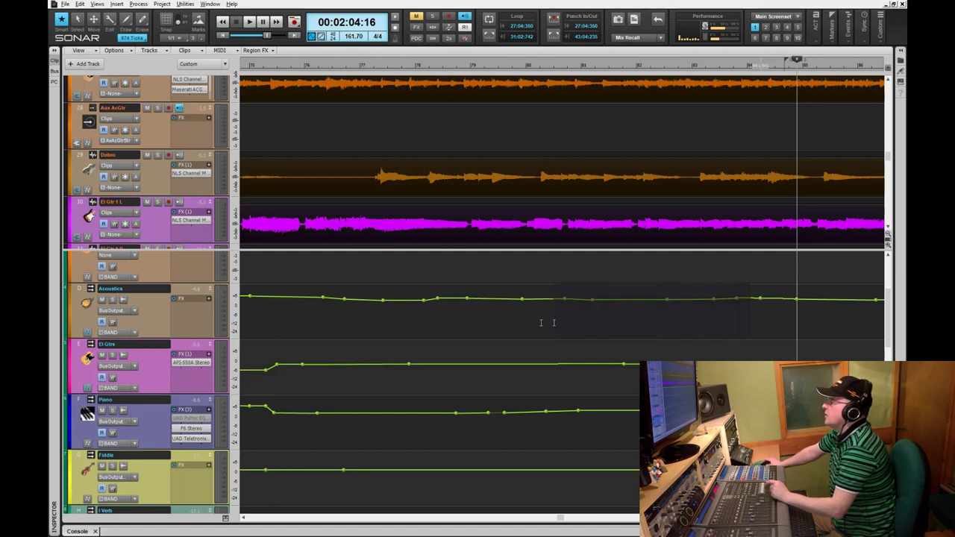
left_click_drag(371, 316, 371, 315)
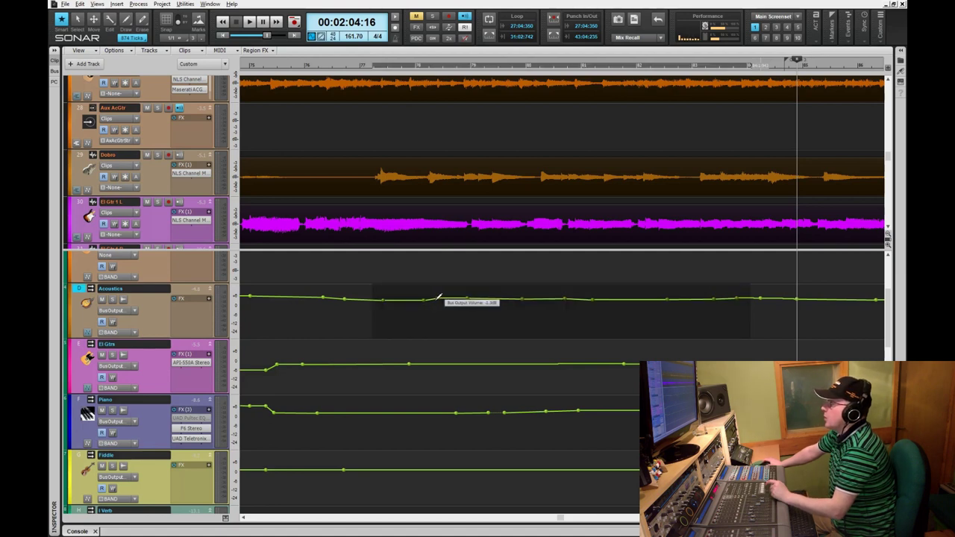
left_click_drag(438, 298, 438, 296)
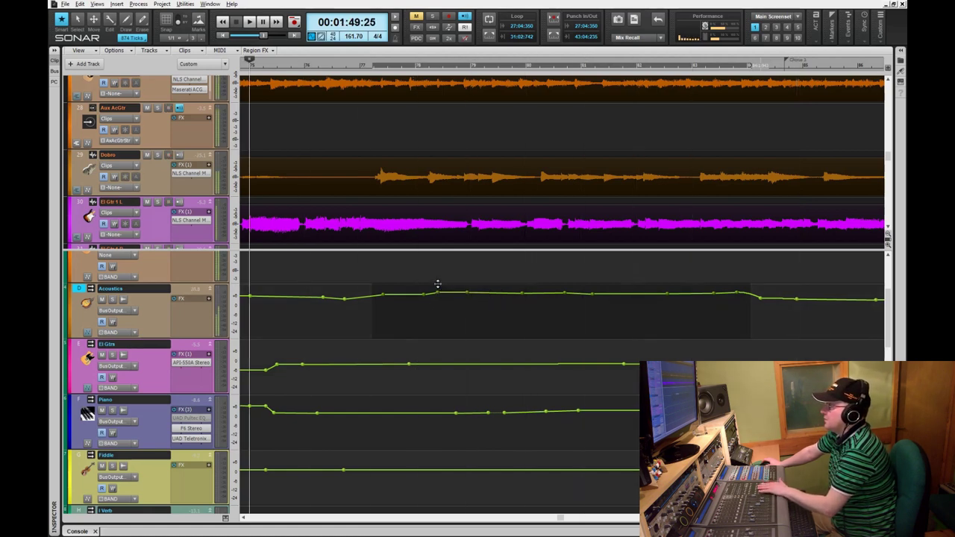
key("space")
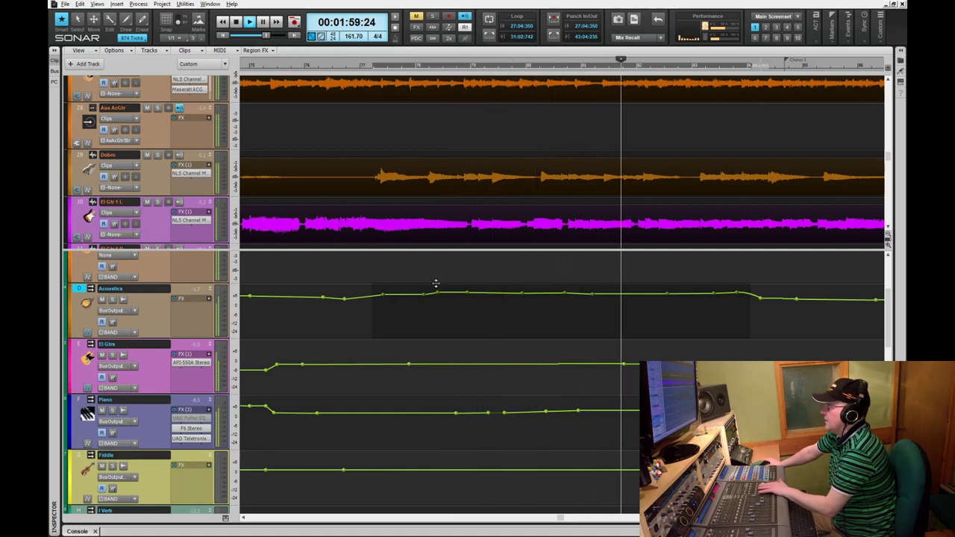
key("space")
Step: Audition the Acoustics bus in solo around measures 80 to 81 and adjust its volume automation there
left_click(543, 332)
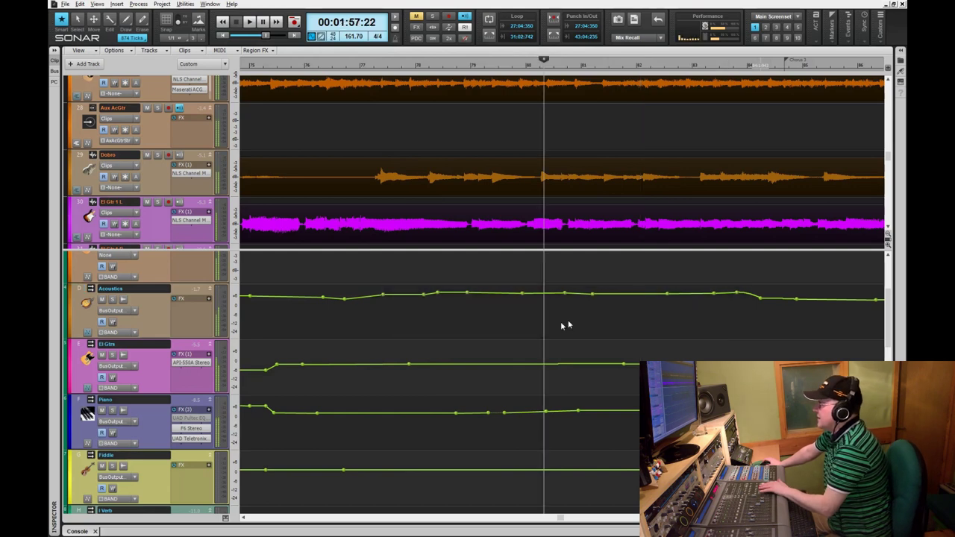
left_click(576, 324)
scroll(576, 324, "up", 2)
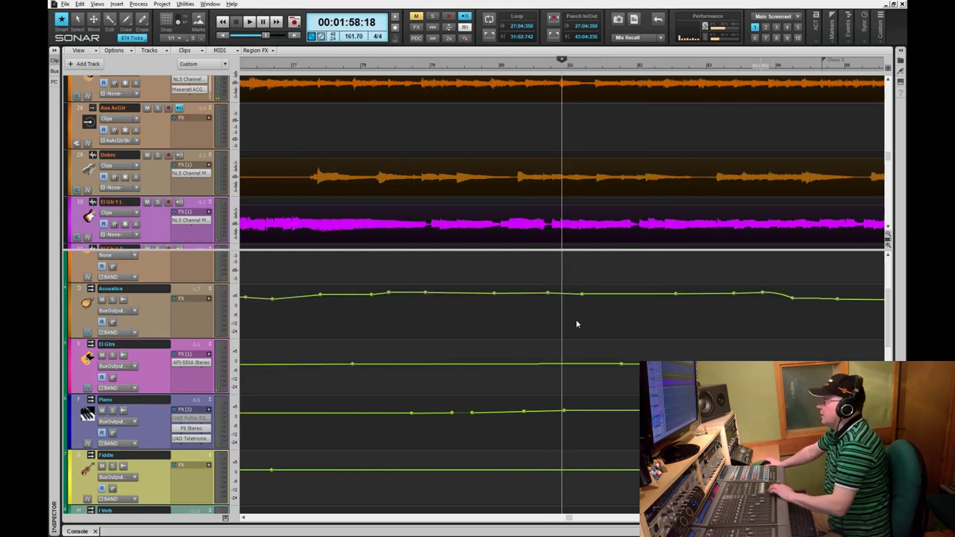
left_click(507, 334)
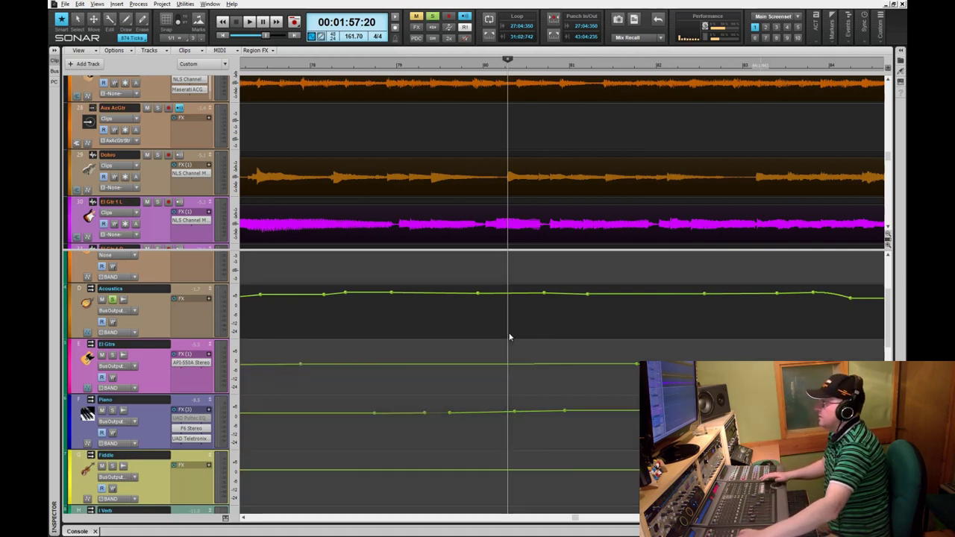
key("space")
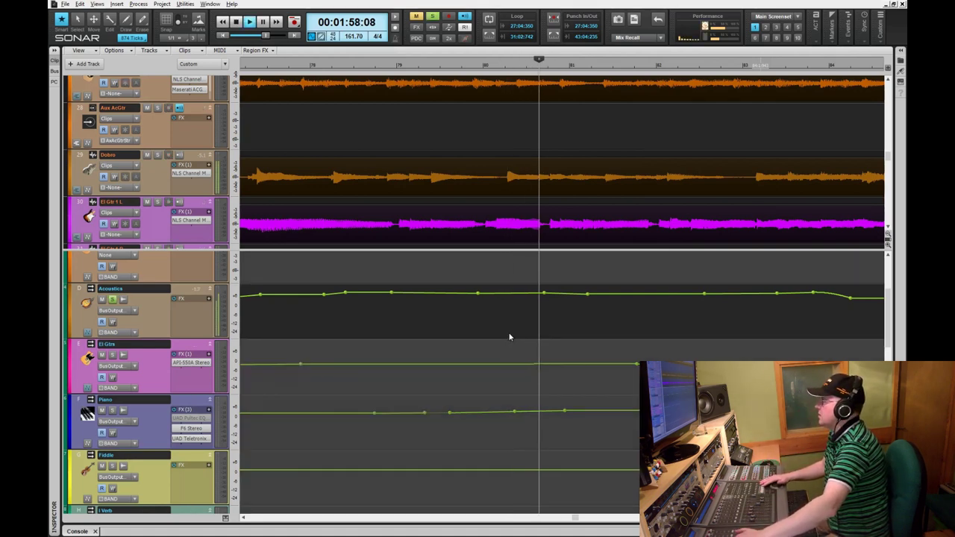
key("space")
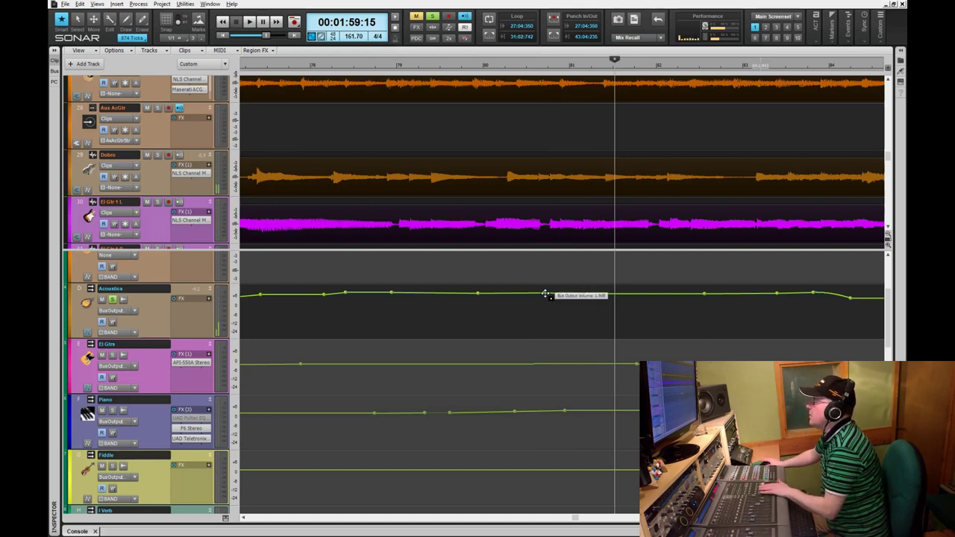
left_click_drag(545, 294, 591, 295)
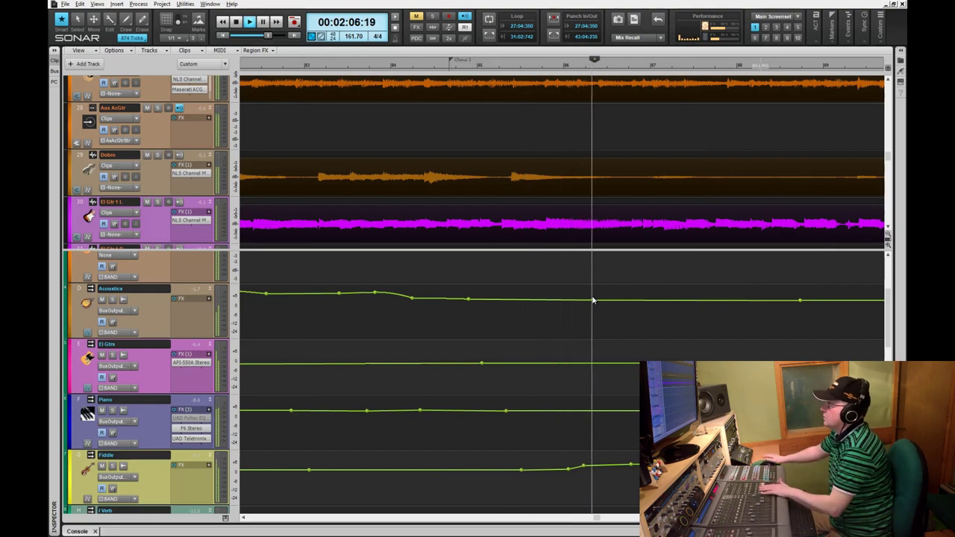
Step: Play the mix from the start of chorus 3 to check the fiddle level against the vocal
key("space")
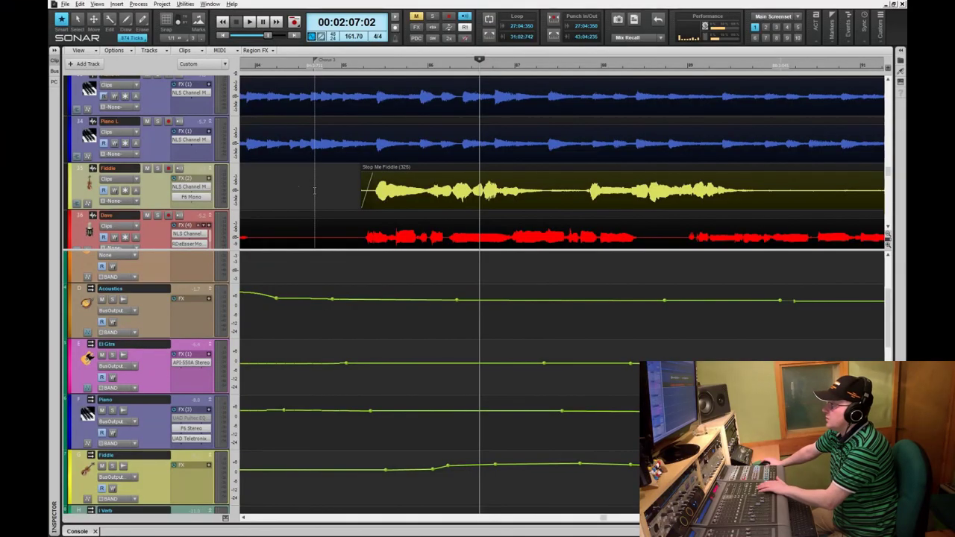
left_click(315, 191)
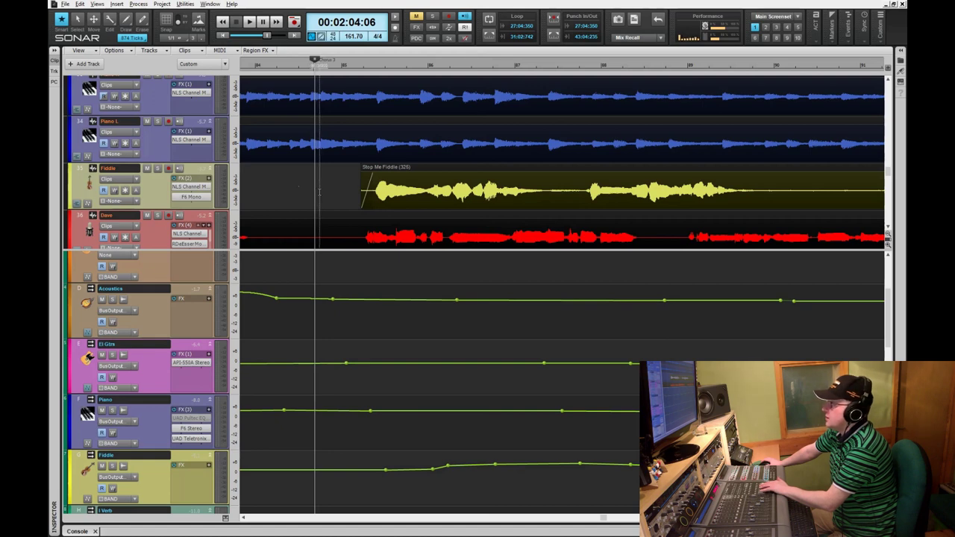
key("space")
key("space")
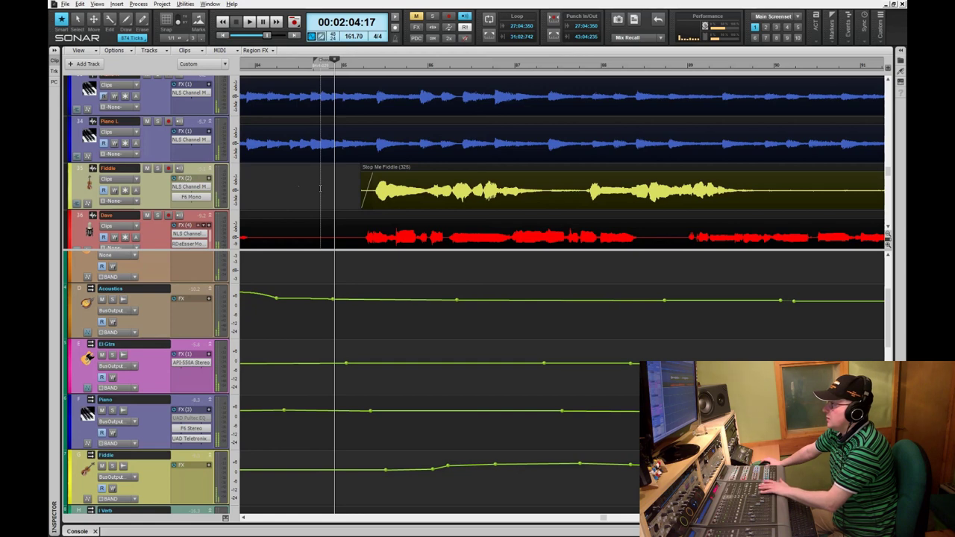
key("space")
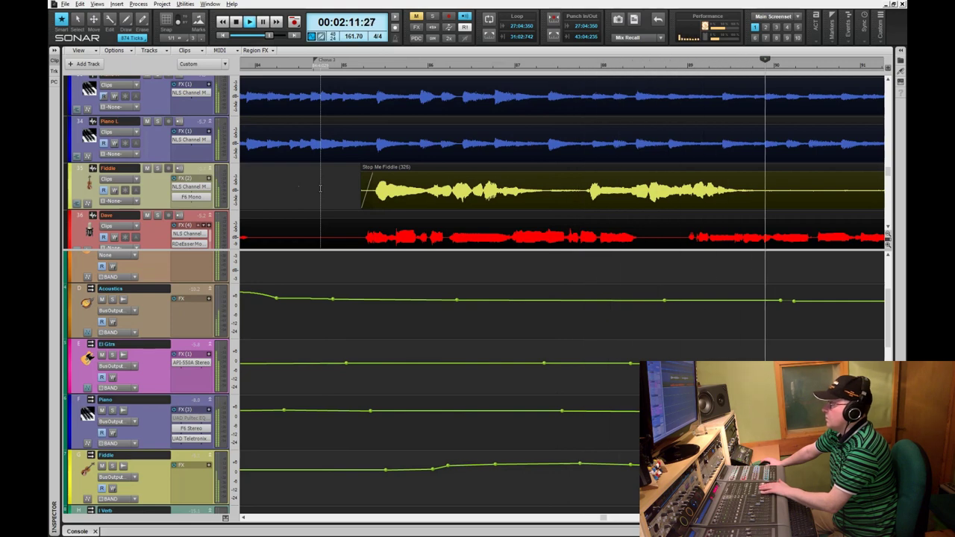
Step: Raise the Fiddle bus volume automation between about measures 85 and 86, and play it back from measure 84
scroll(320, 188, "down", 2)
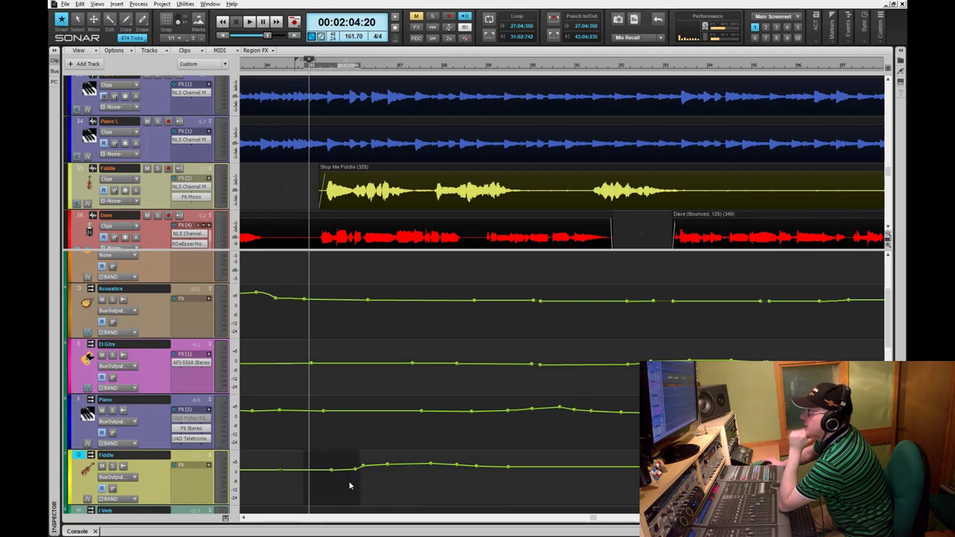
left_click_drag(362, 482, 333, 477)
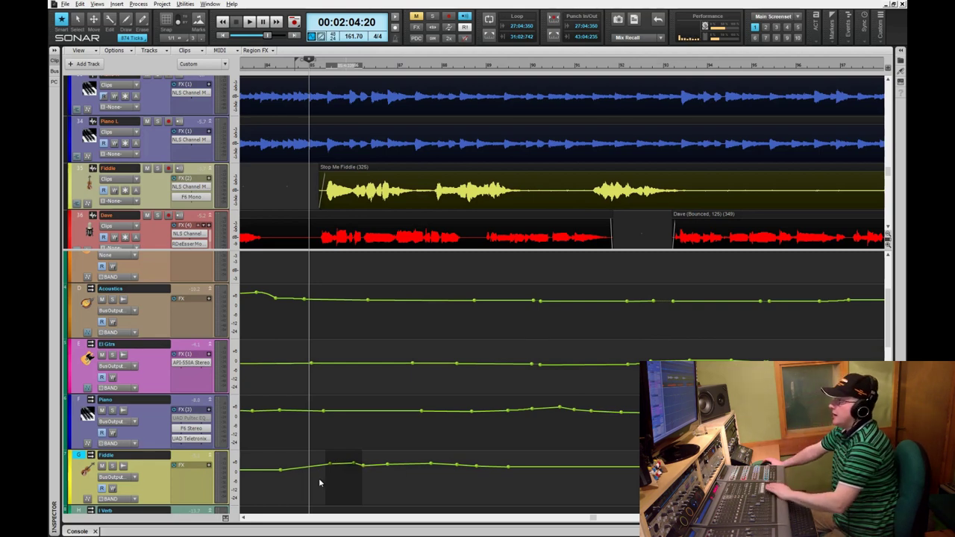
key("ctrl+Page_Up")
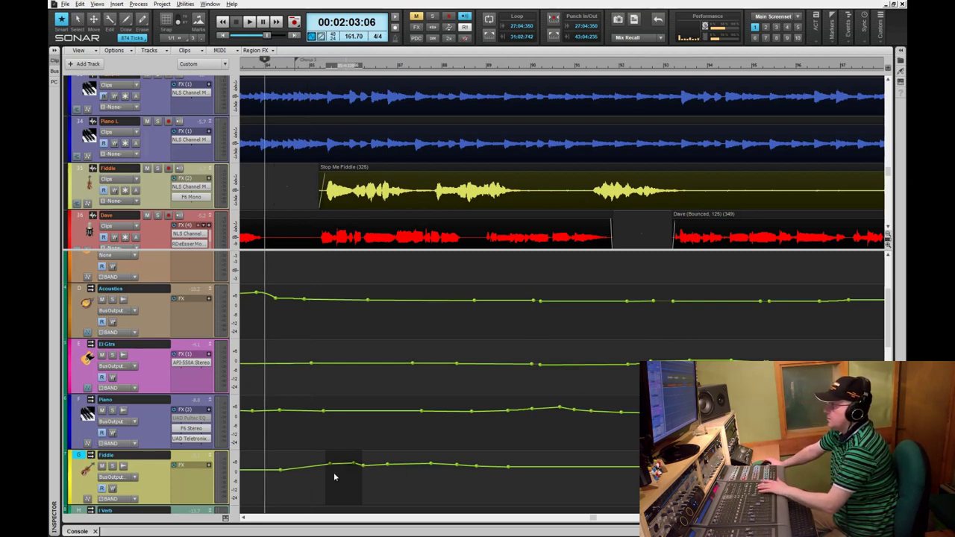
key("space")
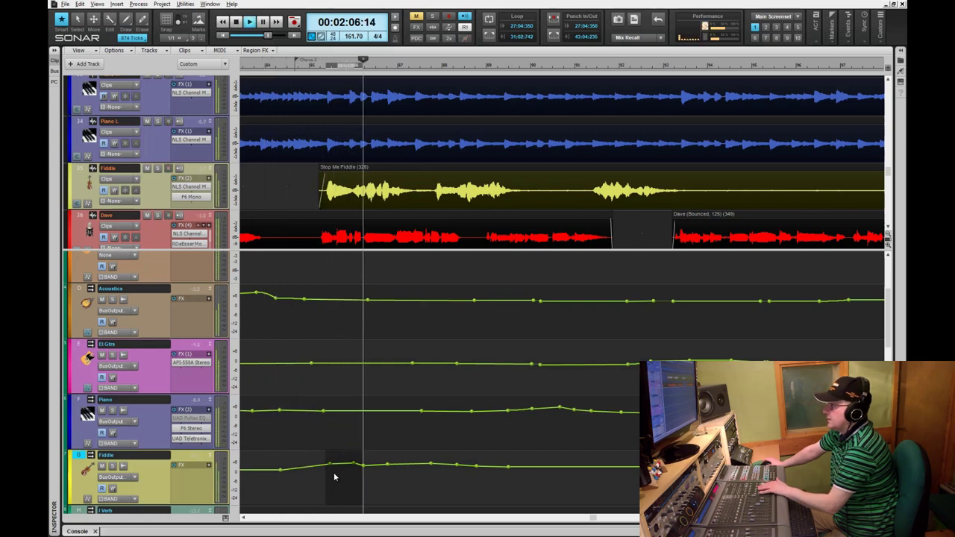
Step: Raise the Fiddle bus volume automation further from about measure 85 and replay the start of chorus 3
left_click(334, 475)
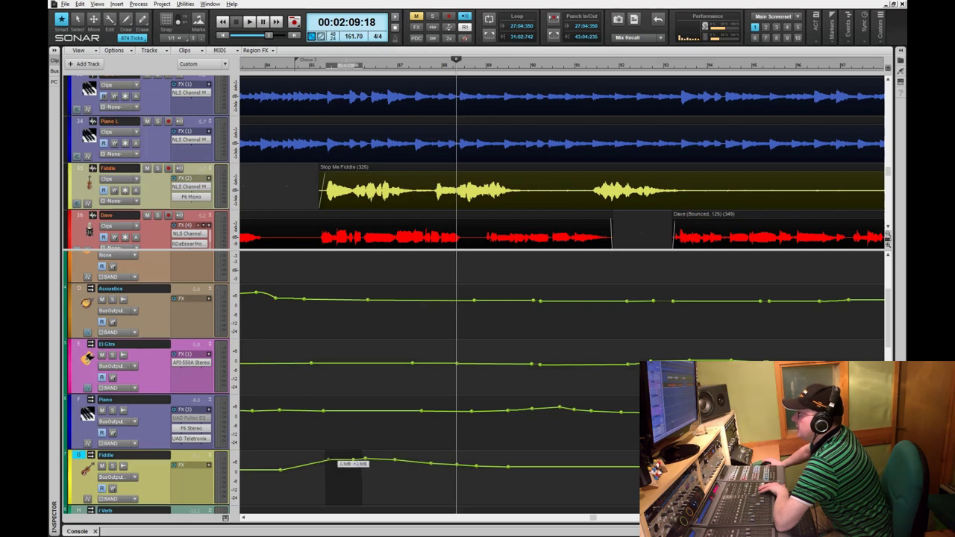
key("space")
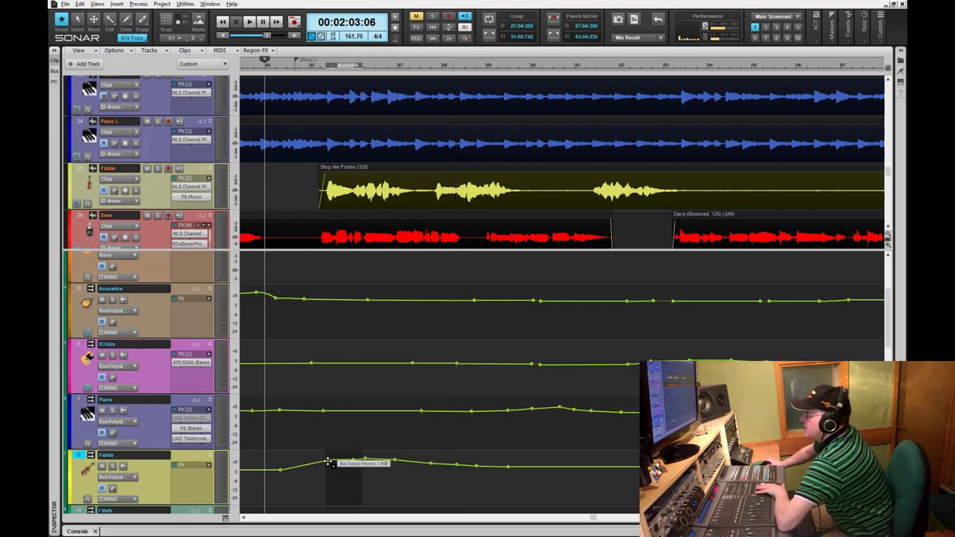
key("space")
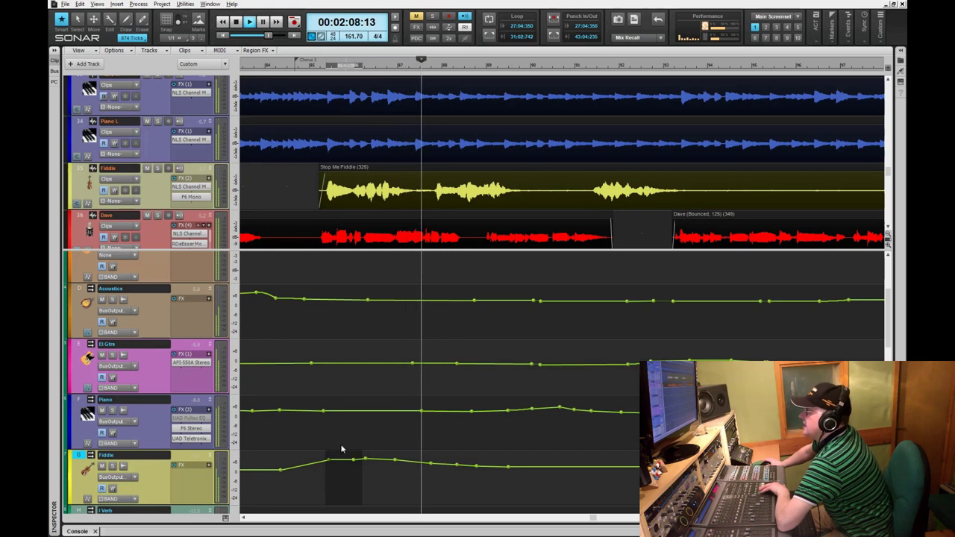
key("space")
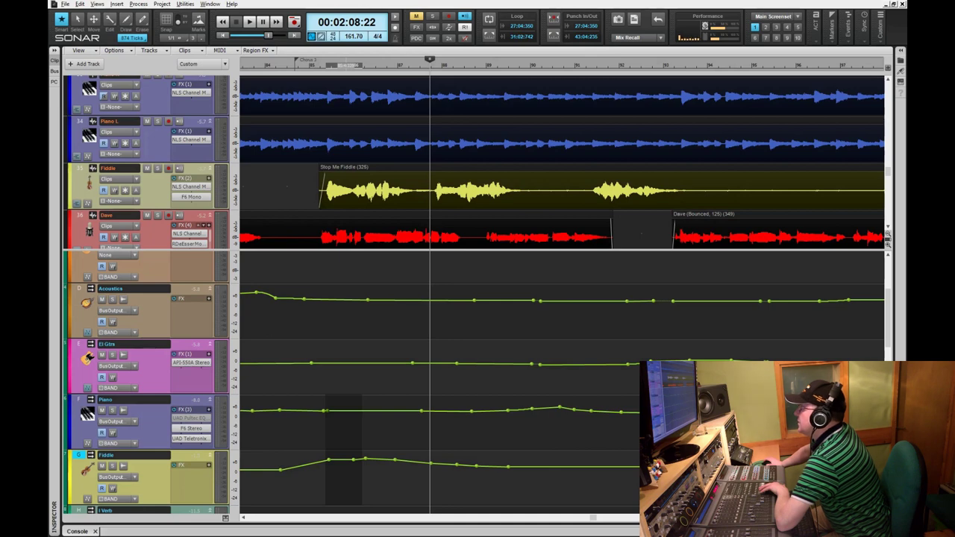
Step: Add a volume automation node on the Piano bus after measure 85 and slightly lower the automation from there to about measure 93
left_click(328, 410)
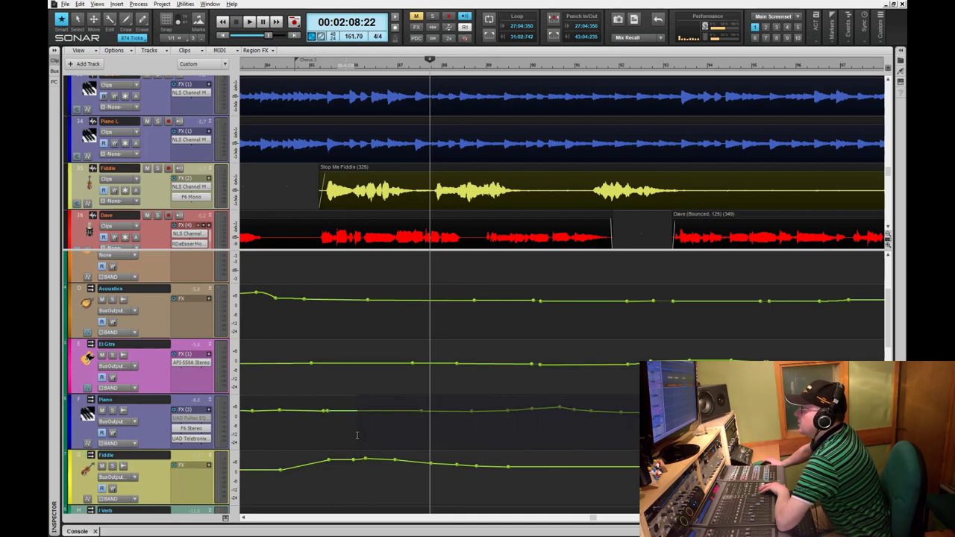
left_click(327, 430)
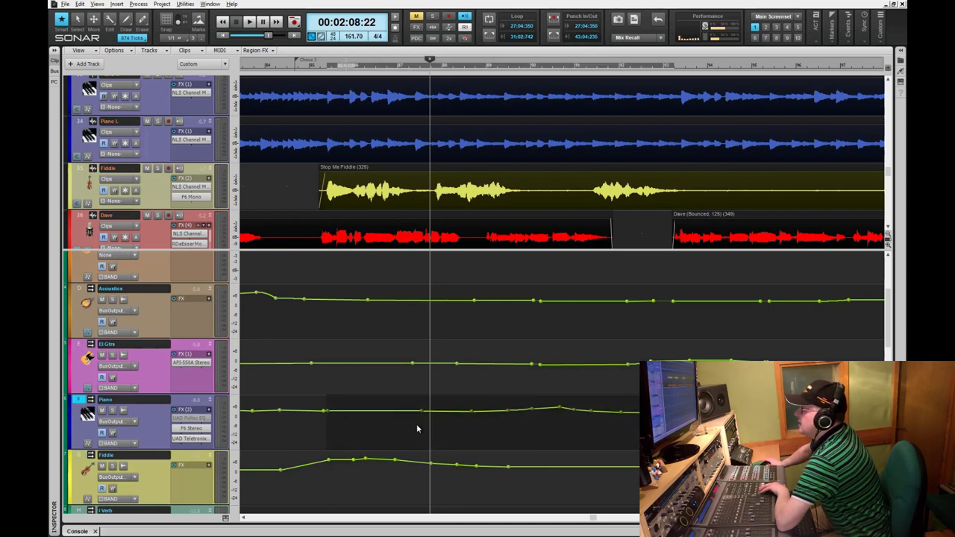
left_click_drag(472, 415, 471, 416)
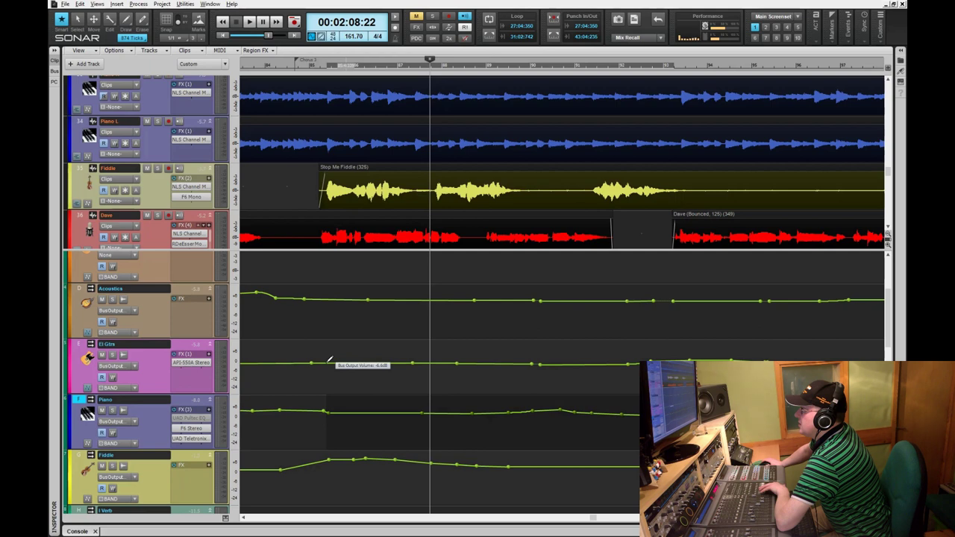
Step: Replay the start of chorus 3 from measure 84 to check the Piano bus level
key("space")
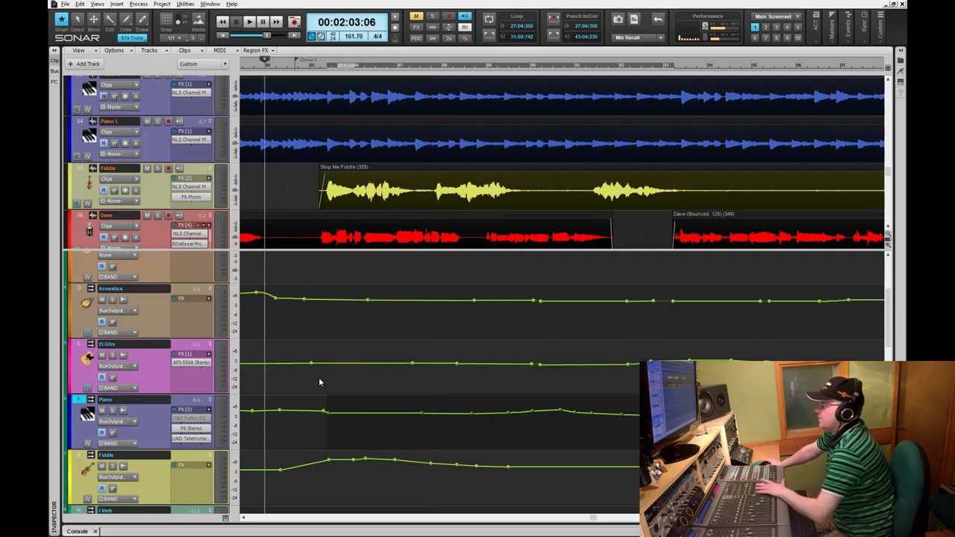
key("space")
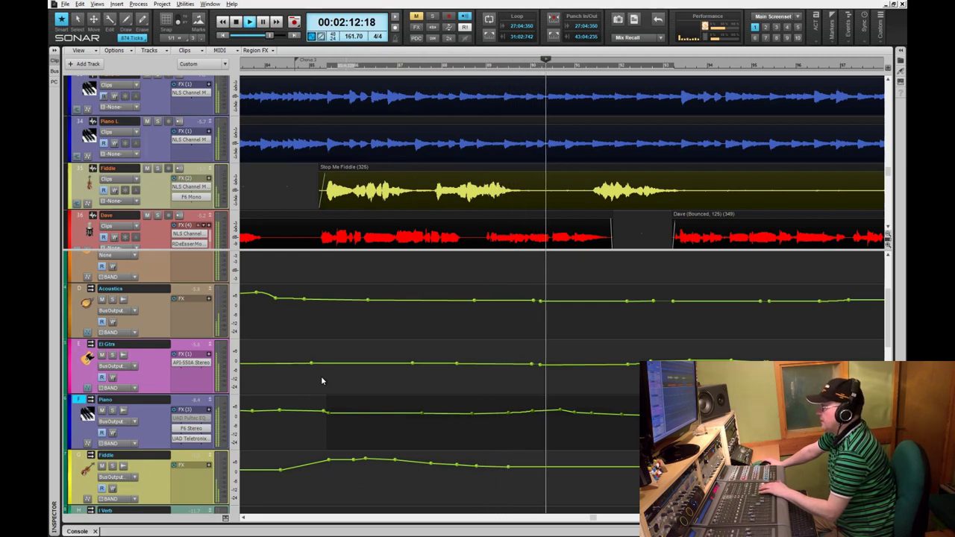
key("space")
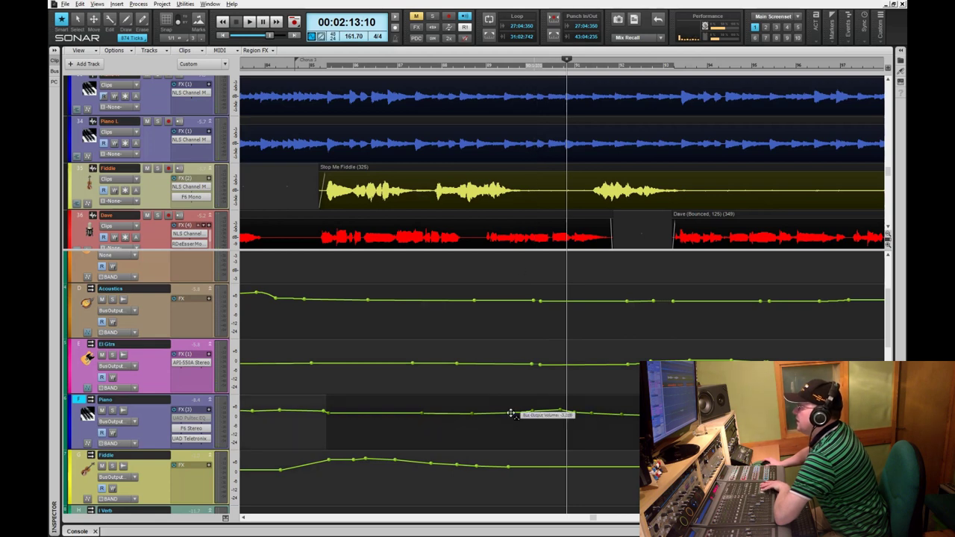
Step: Raise the Piano bus volume automation between about measures 89 and 91, and play chorus 3 again from after measure 84
left_click(511, 423)
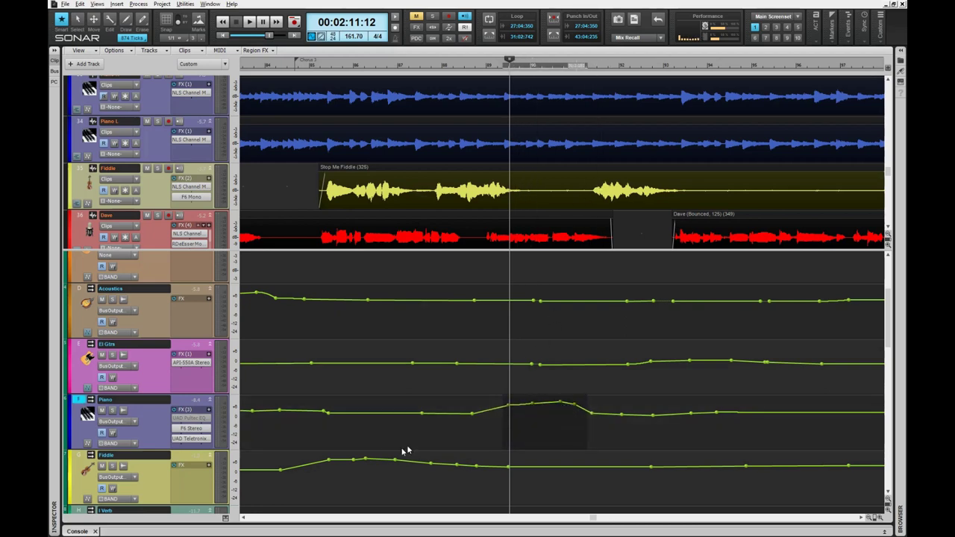
left_click(292, 445)
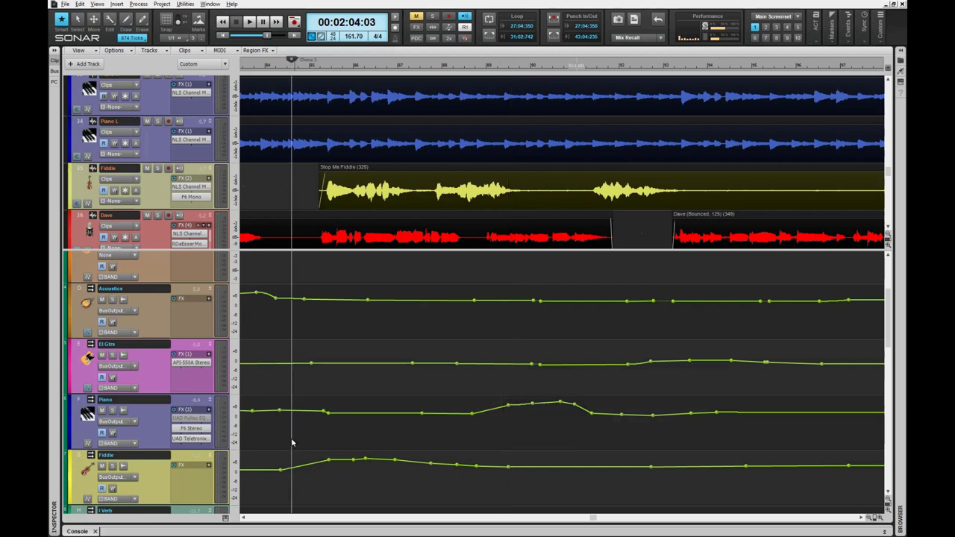
key("space")
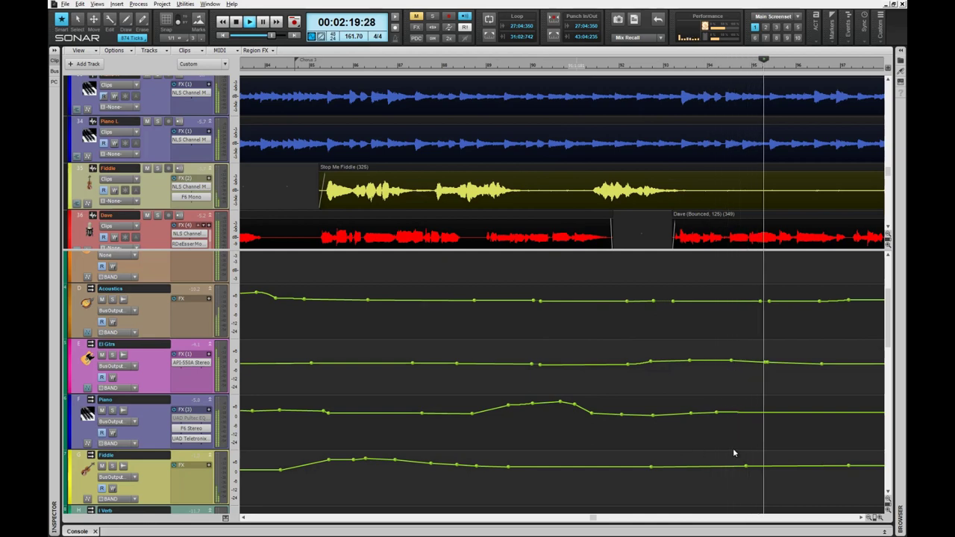
Step: Play on past measure 100 and replay from measure 96 to check the balance of the instruments
scroll(706, 194, "up", 2)
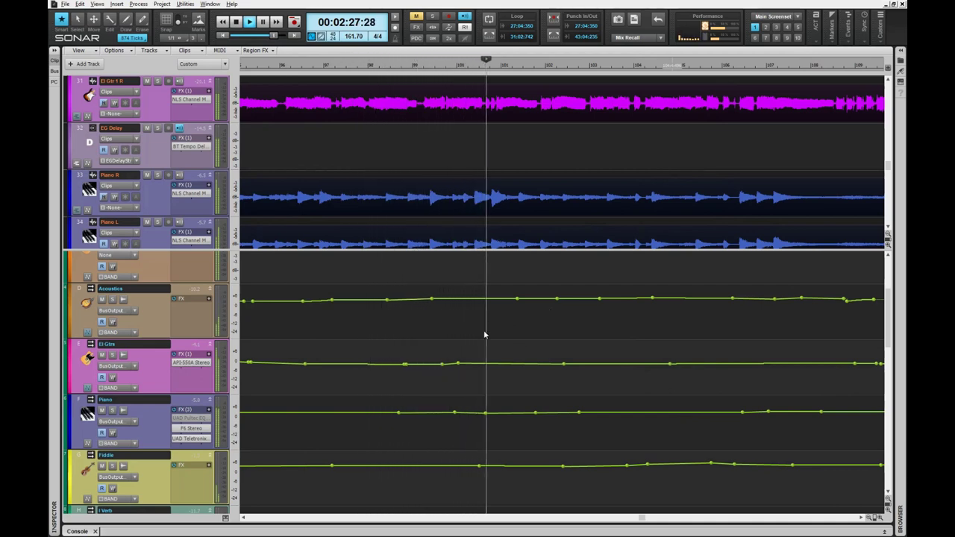
key("space")
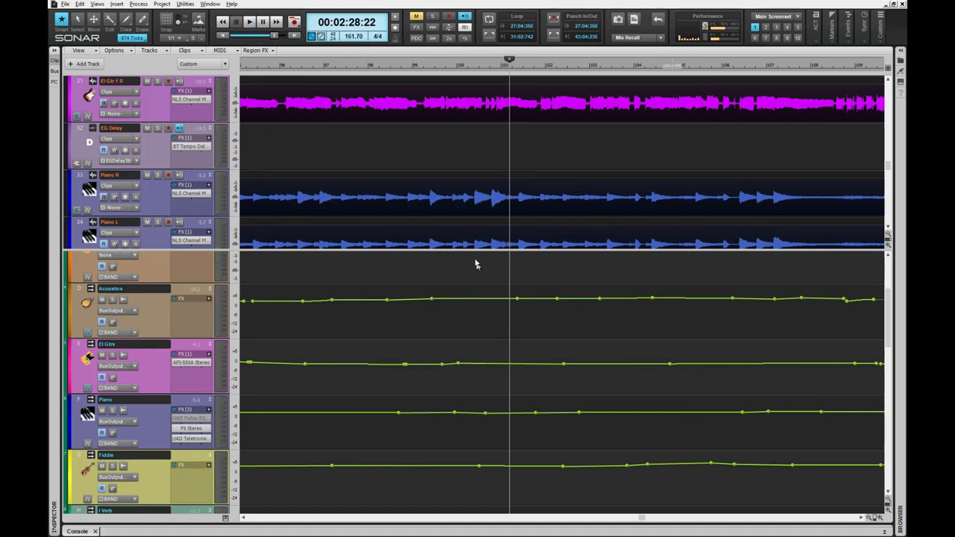
key("ctrl+Page_Up")
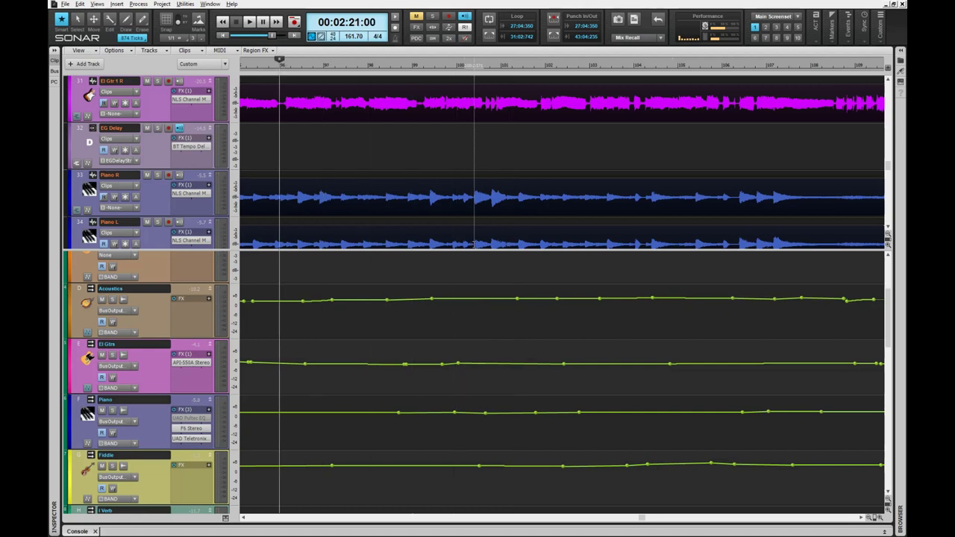
key("space")
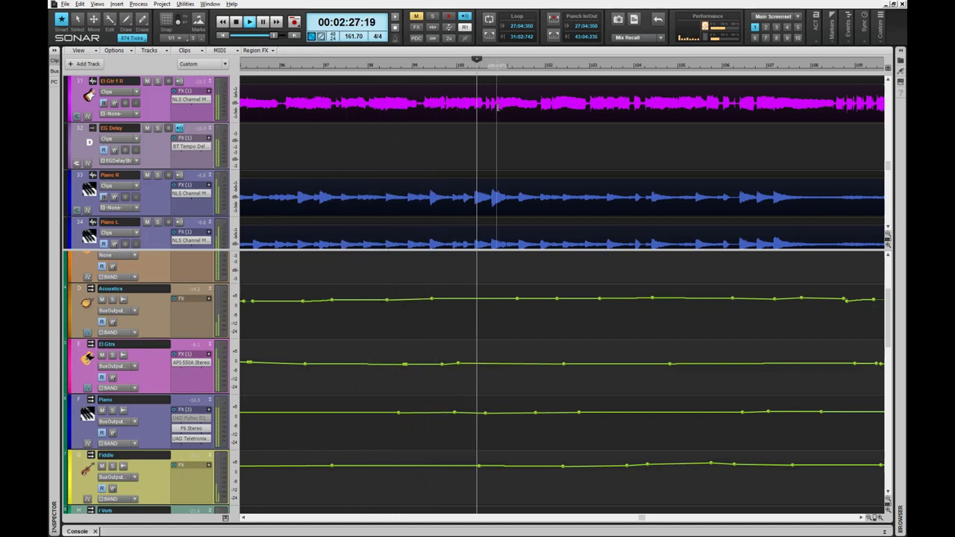
key("space")
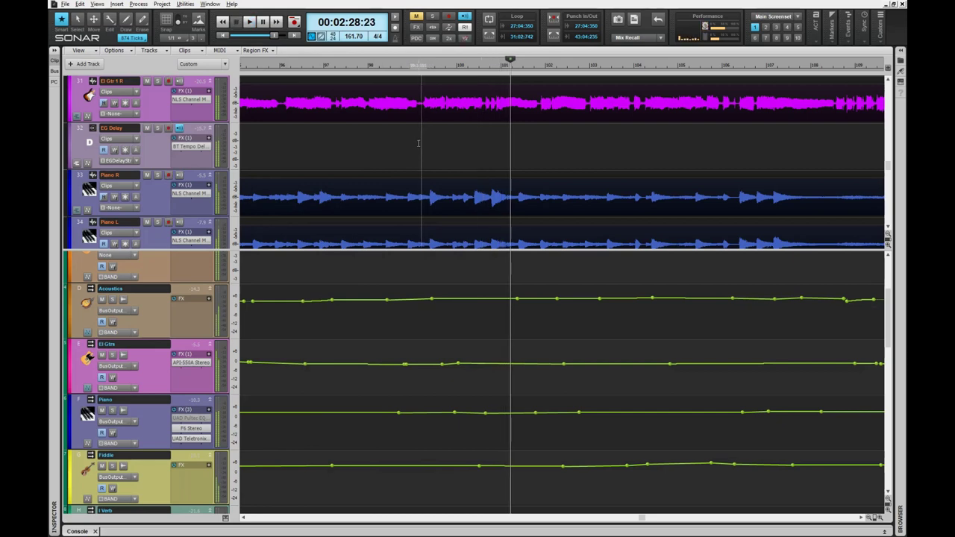
Step: Raise the El Gtrs bus volume automation between about measures 99 and 100.5, and play it back from before measure 96
left_click(419, 143)
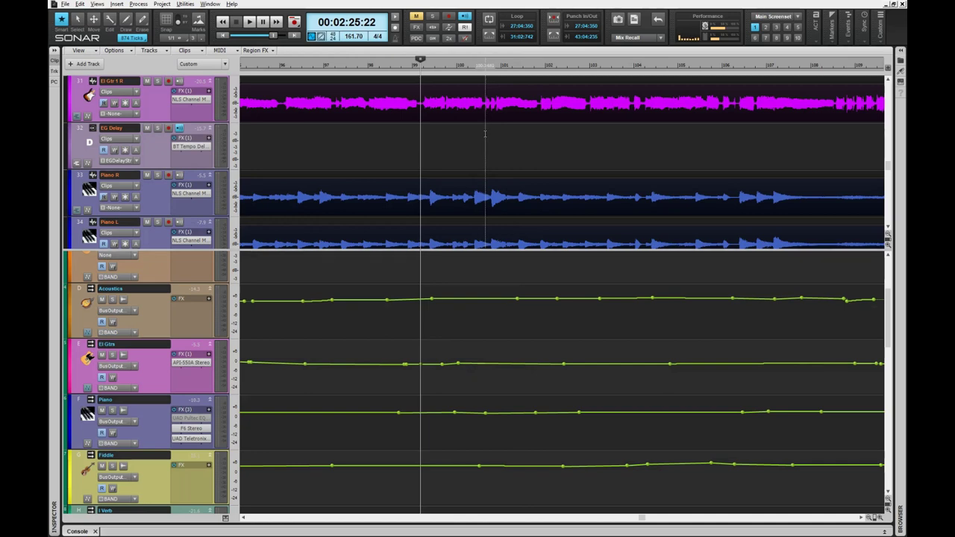
left_click(486, 134)
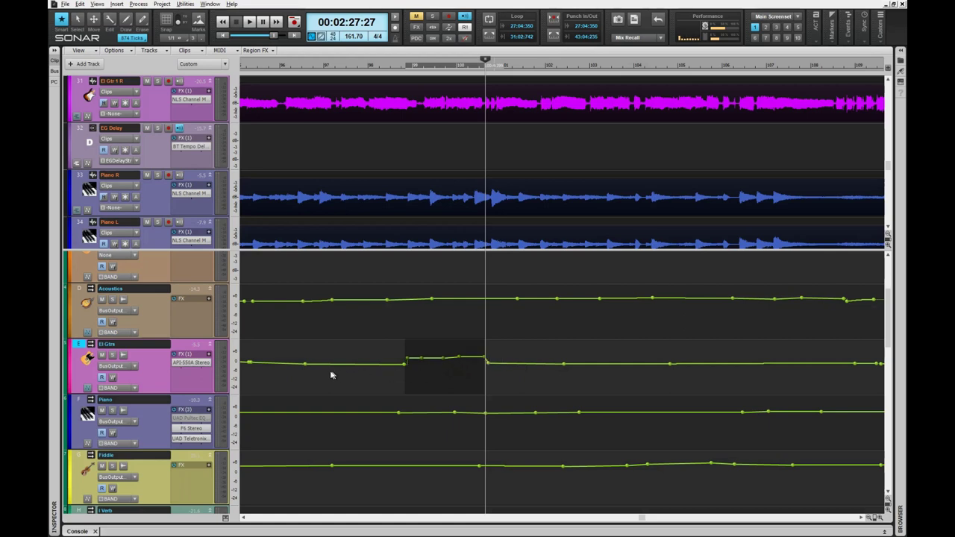
left_click(274, 384)
key("space")
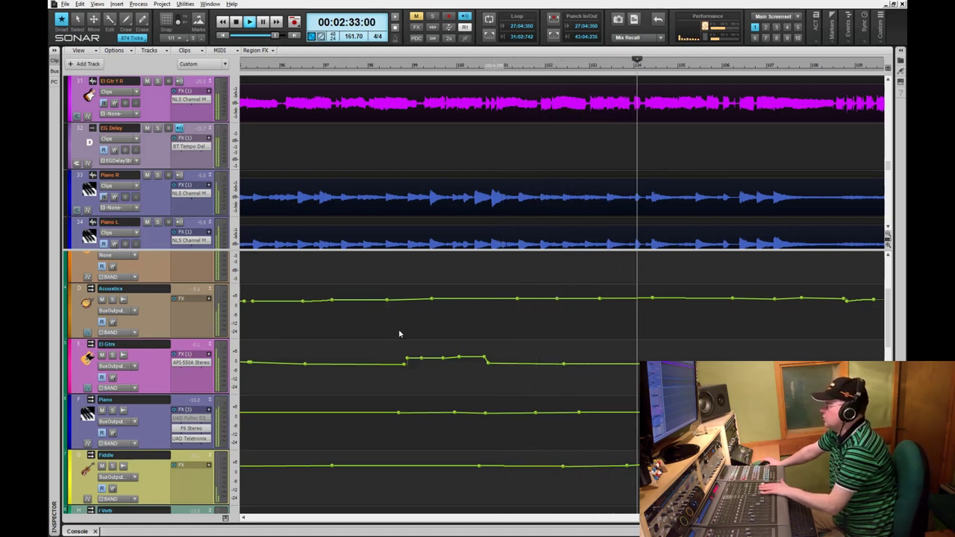
Step: Play on toward the ending, and check the fiddle from about measure 100 with the Fiddle bus soloed
scroll(657, 163, "down", 3)
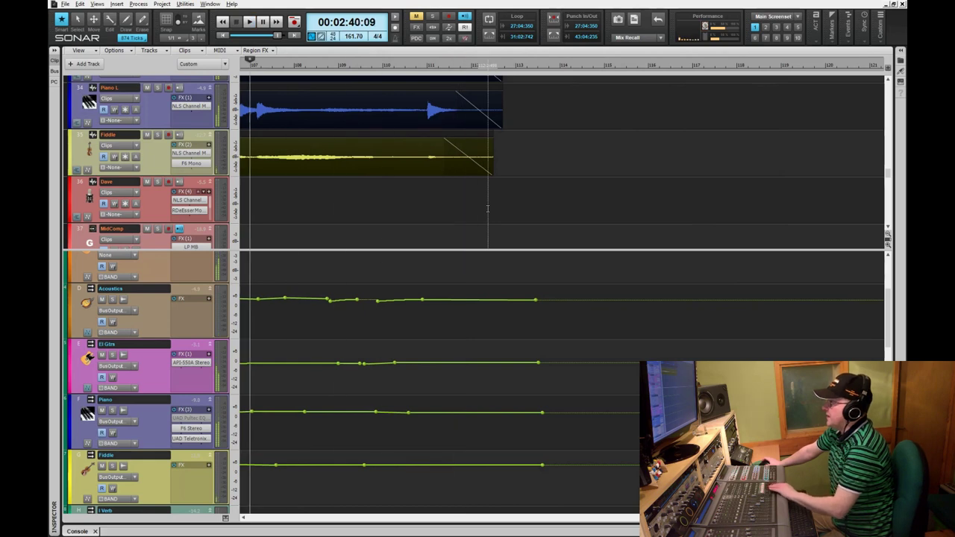
key("space")
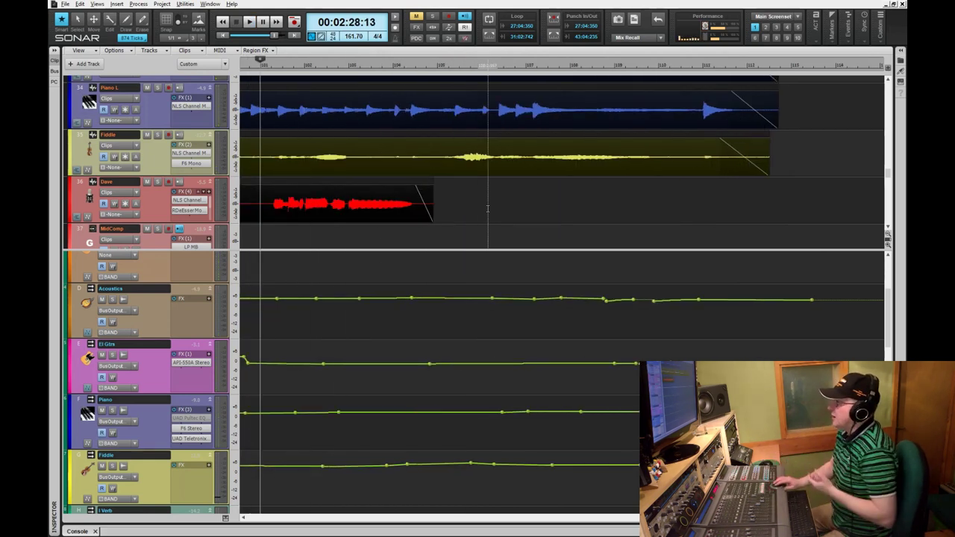
key("ctrl+Page_Up")
scroll(619, 202, "up", 3)
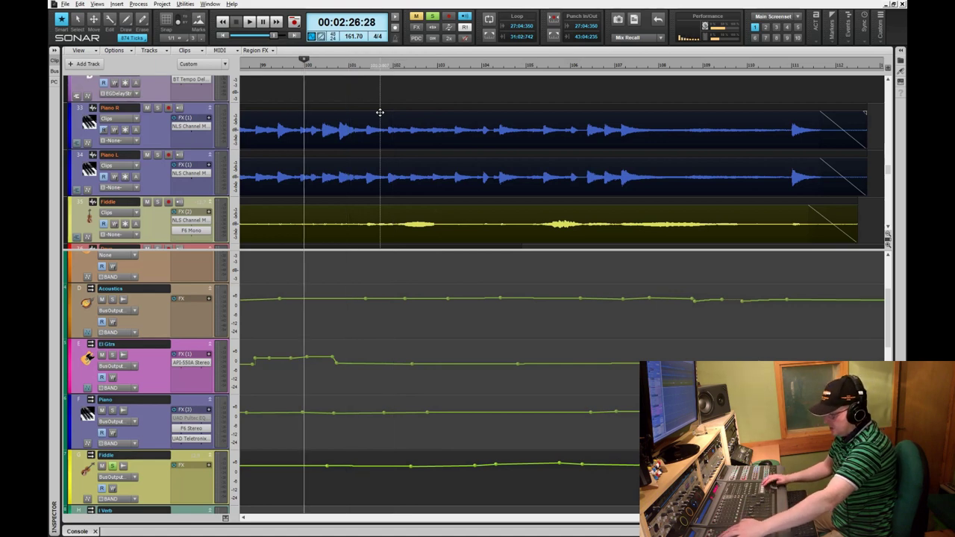
key("space")
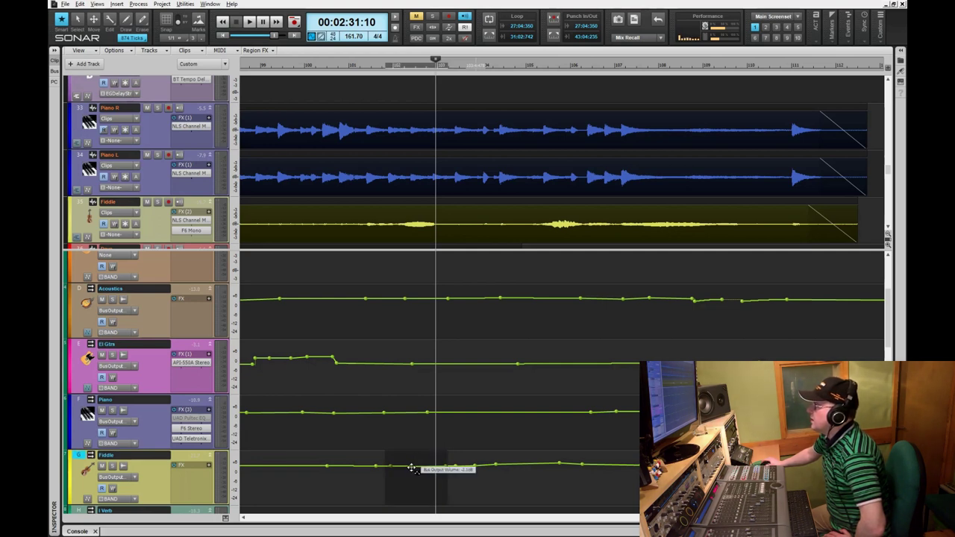
Step: Raise the Fiddle bus volume automation between about measures 102 and 103, and play it back from before measure 100
left_click(276, 475)
key("space")
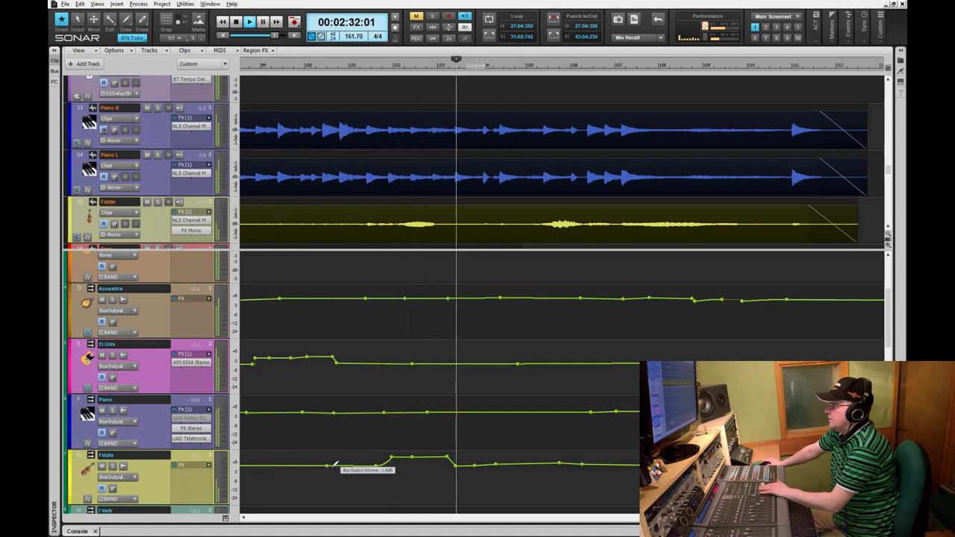
key("space")
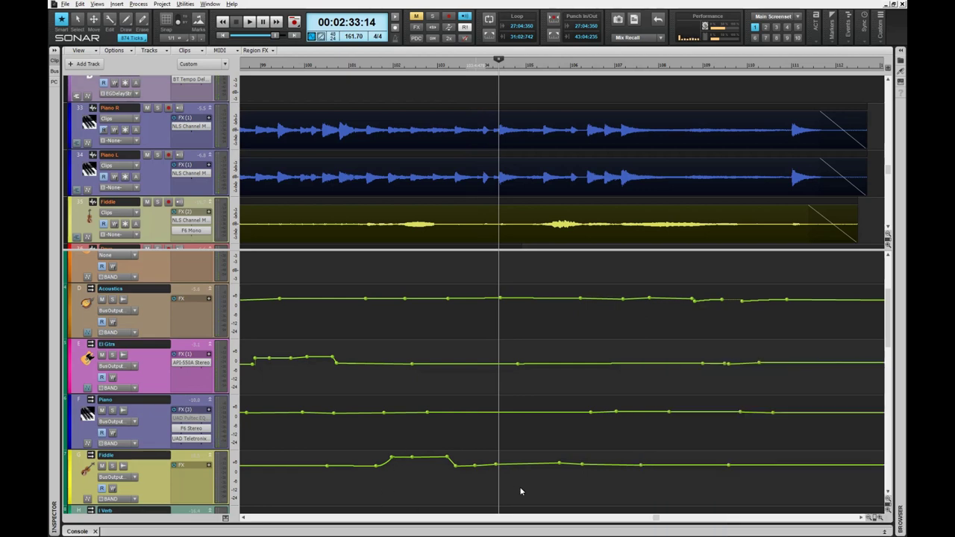
Step: Raise the Fiddle bus volume automation from about measure 104.5 to 110, and play it back from about measure 102.5
key("space")
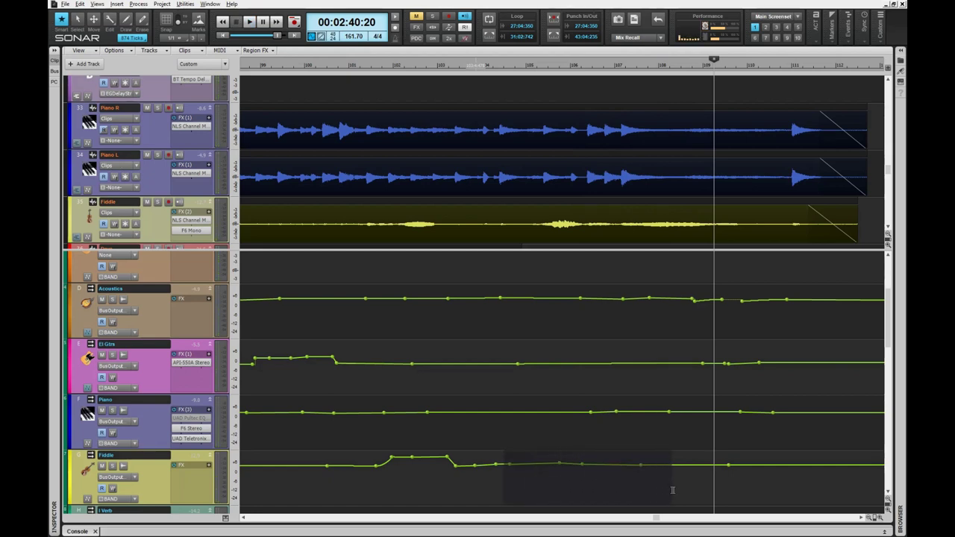
left_click(695, 497)
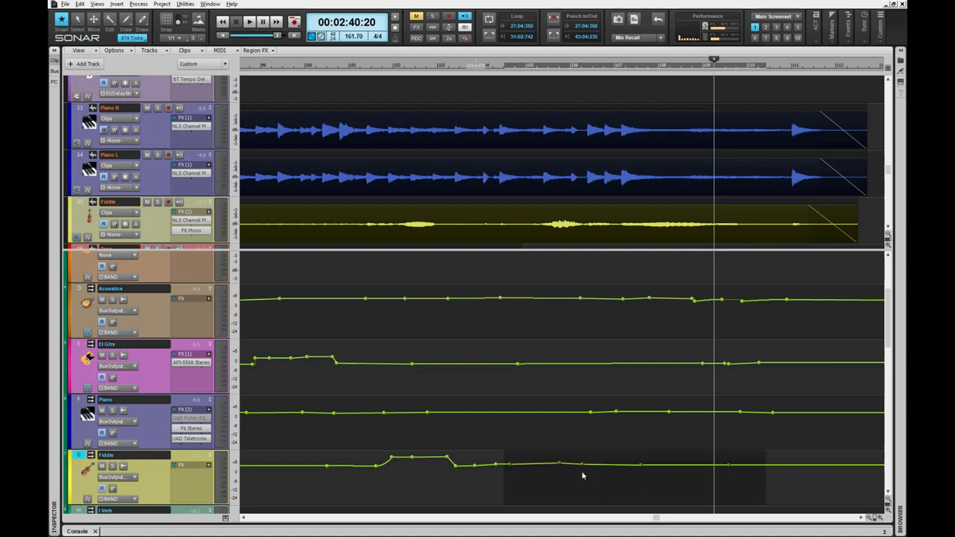
left_click_drag(581, 467, 581, 454)
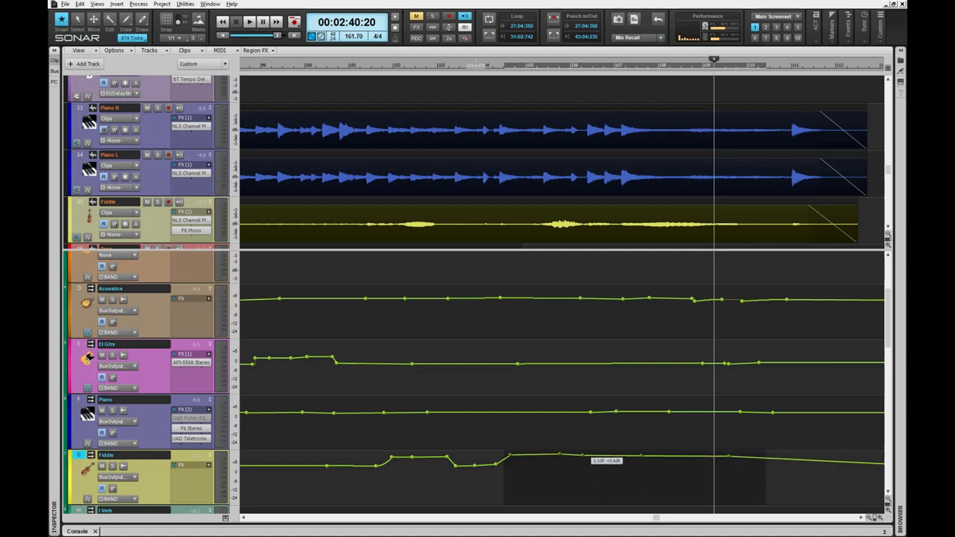
left_click(418, 493)
key("space")
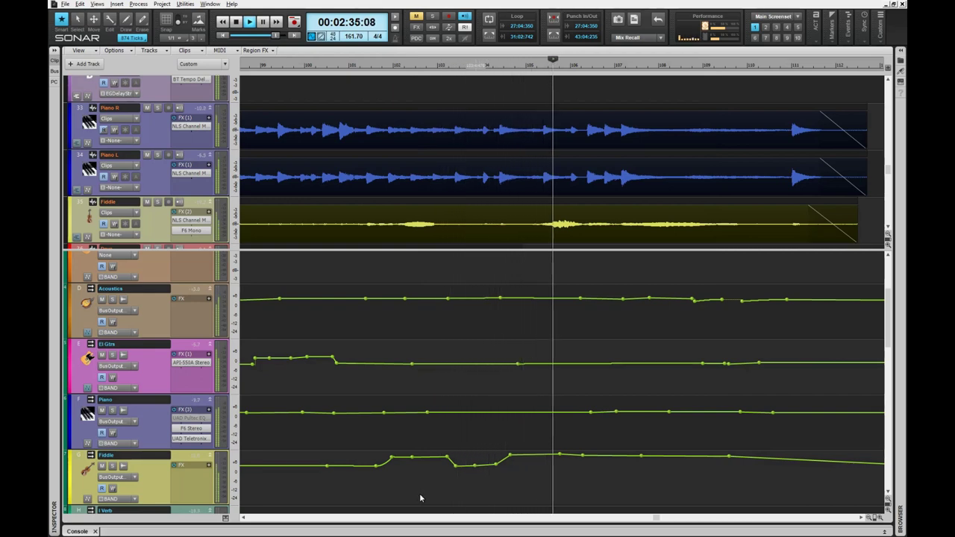
key("space")
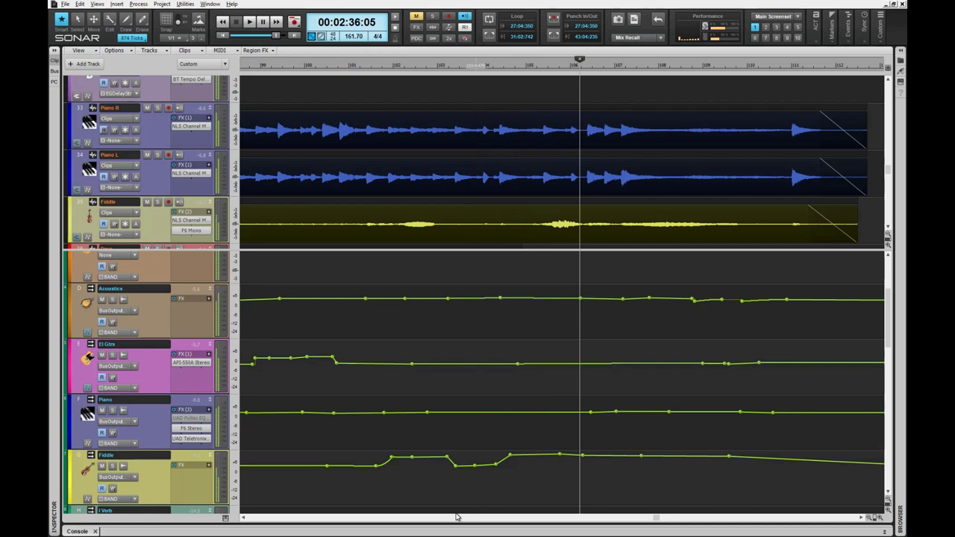
key("space")
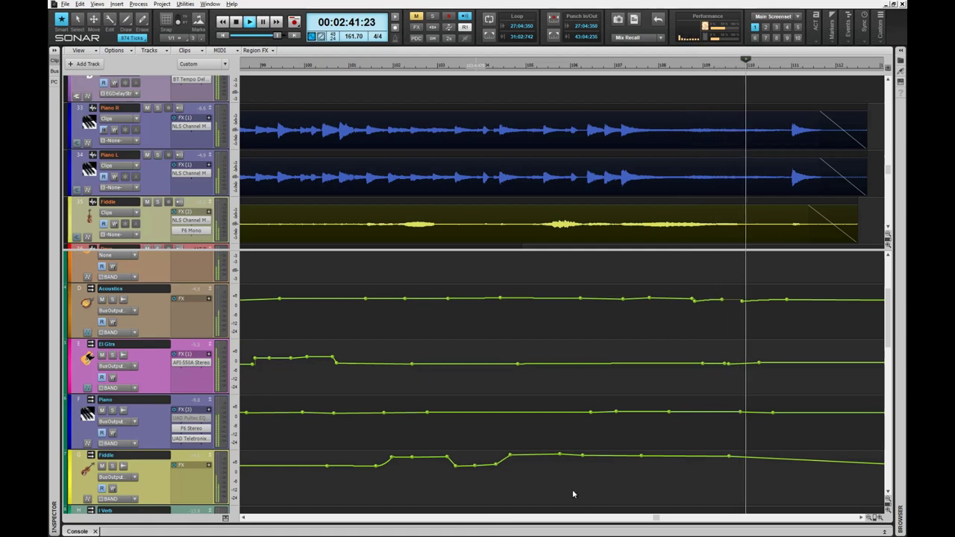
key("space")
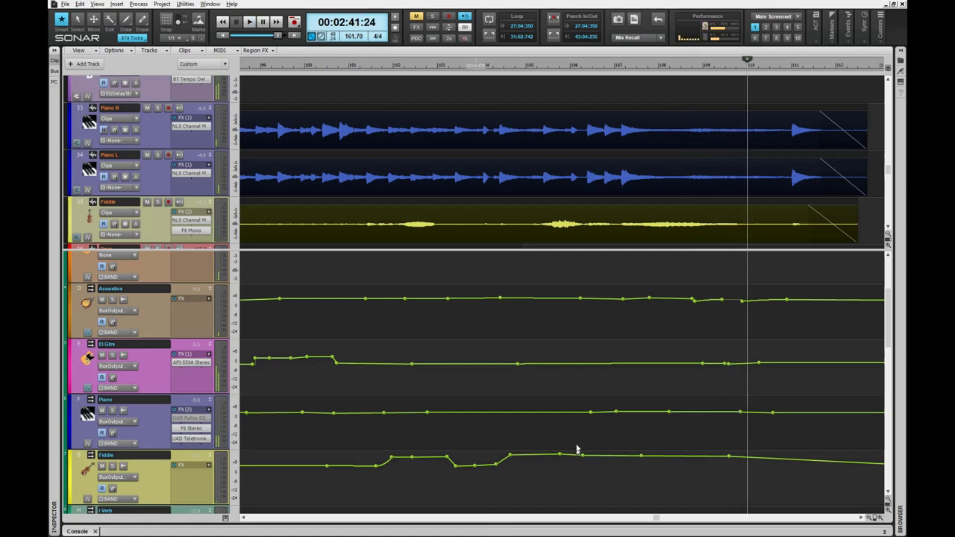
Step: Slightly lower the Fiddle bus volume automation between about measures 105 and 106, and play it back from measure 103
left_click(588, 484)
left_click(583, 484)
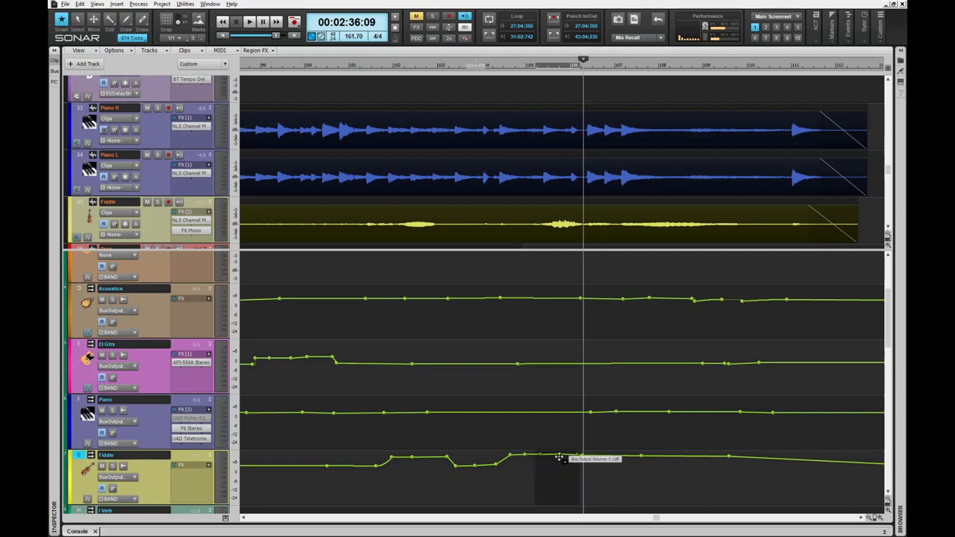
left_click(444, 490)
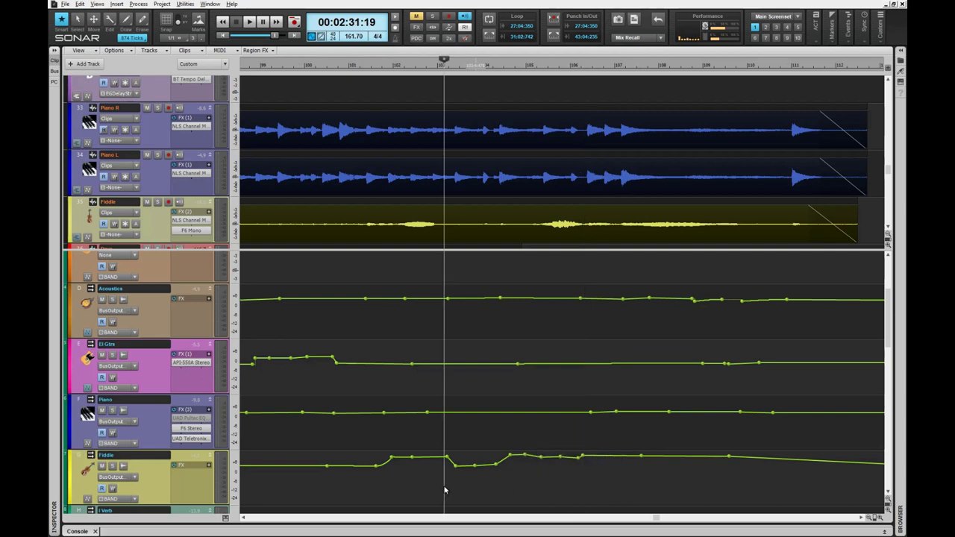
key("space")
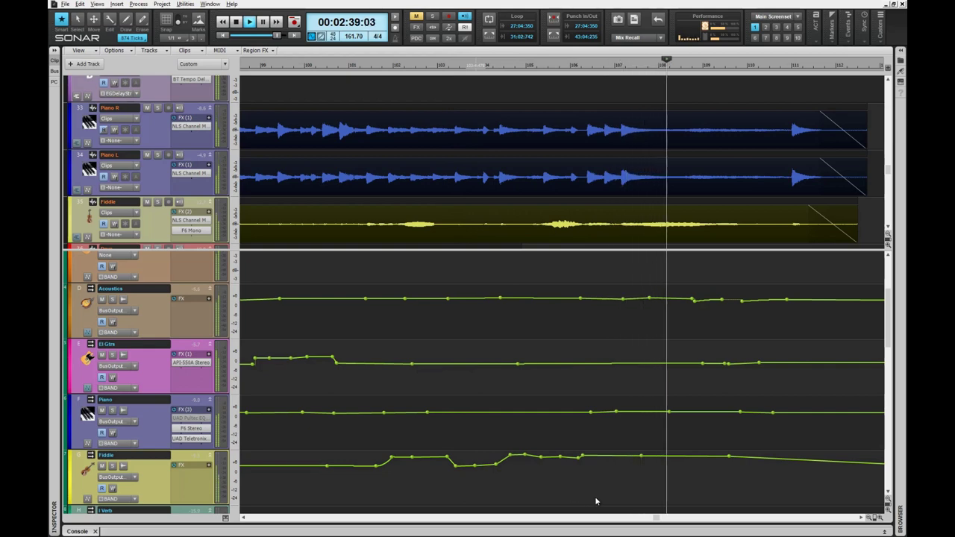
Step: Raise the Fiddle bus automation from about measure 106 to 107.5, lower it between about 104.5 and 106, and replay from measure 103
key("space")
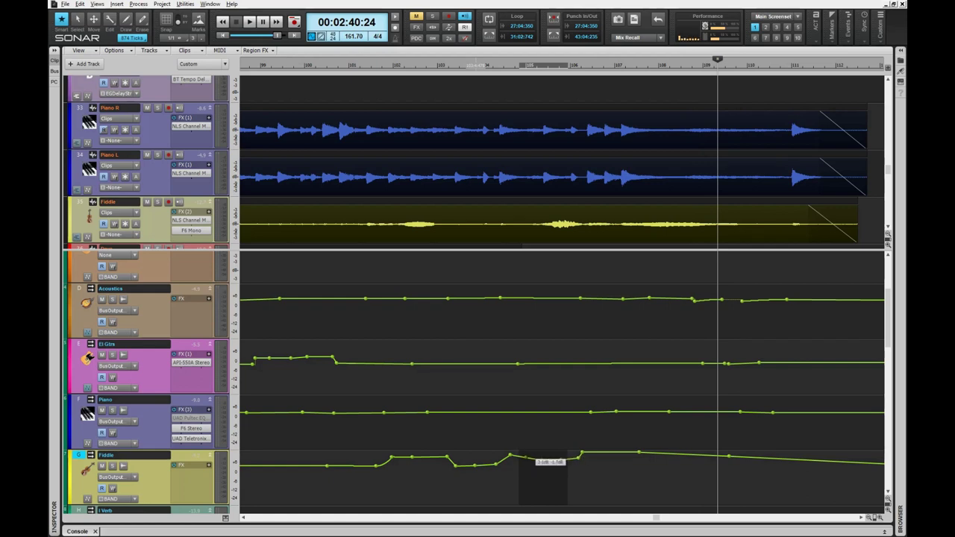
left_click(451, 486)
key("space")
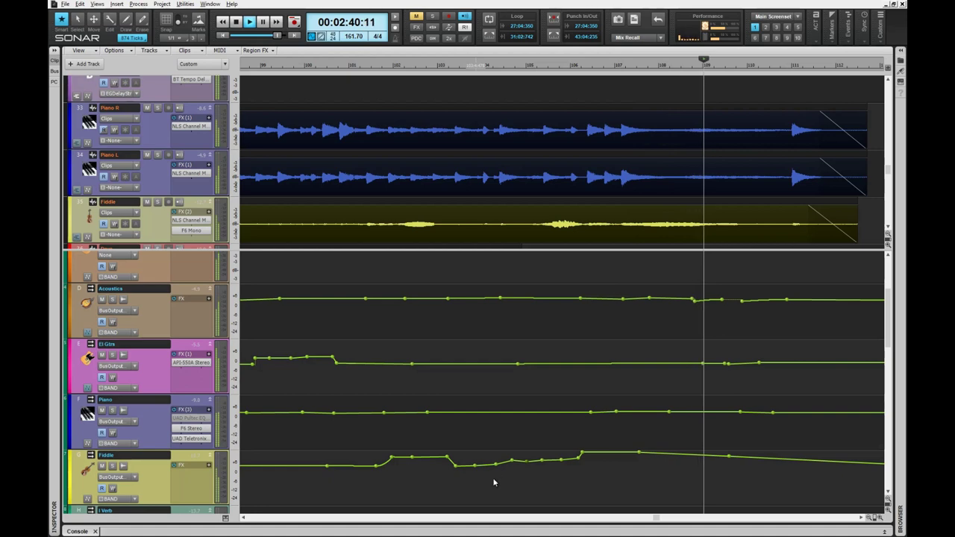
Step: Play the song through to its end, return to the start and show the console
key("space")
key("space")
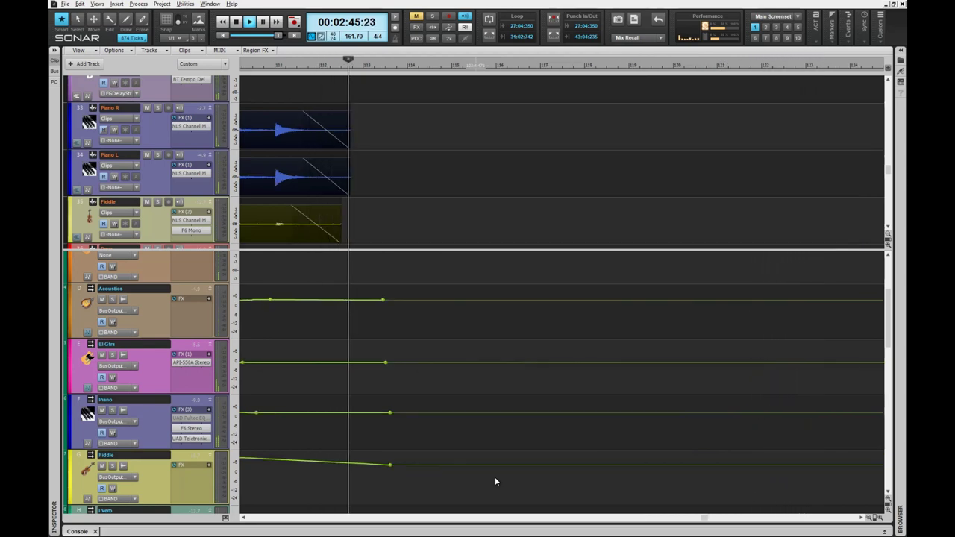
key("space")
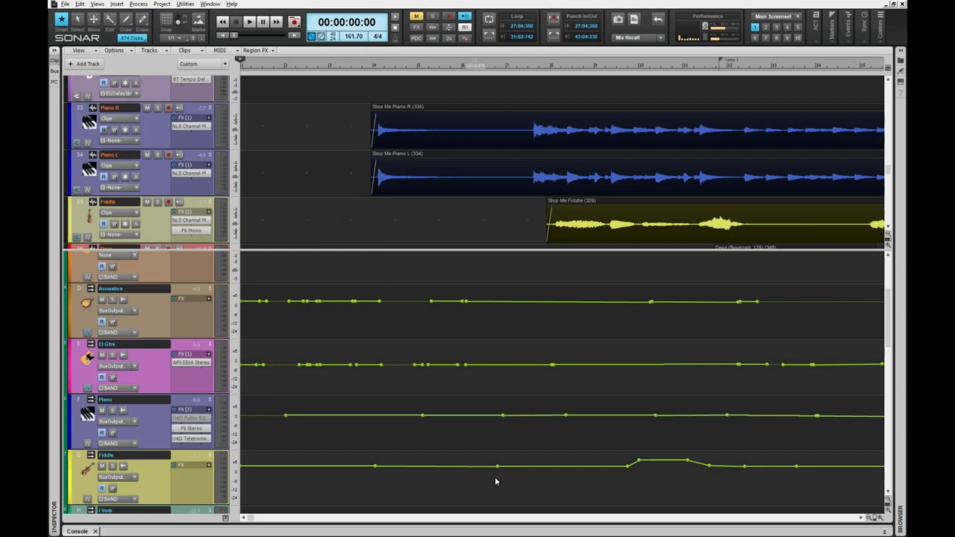
key("alt+2")
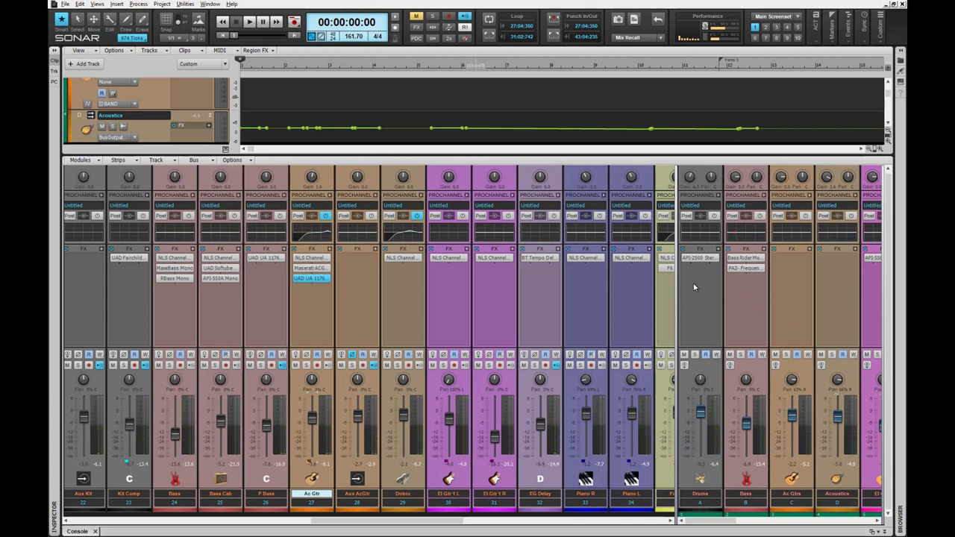
Step: Widen the console's bus section so that the buses from Drums to P Bus R are displayed
left_click_drag(676, 294, 147, 356)
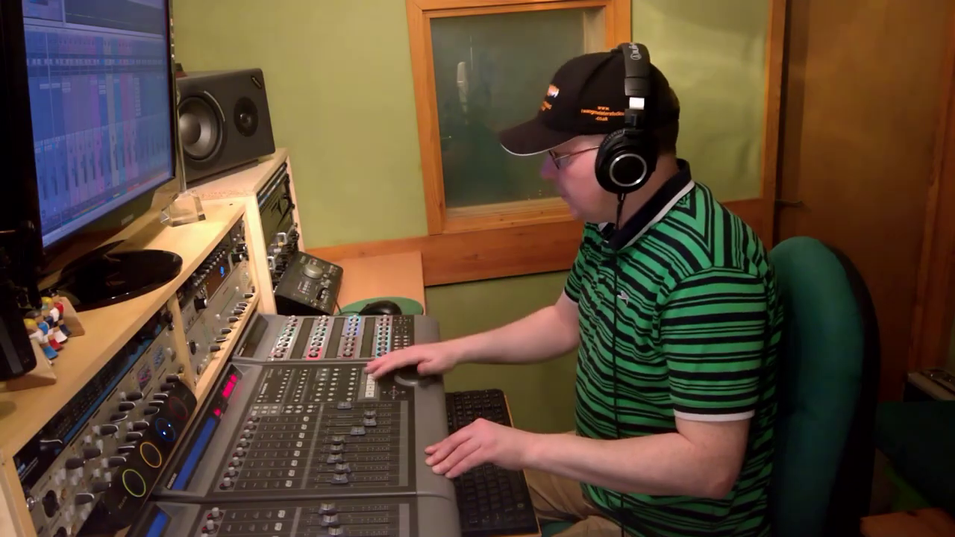
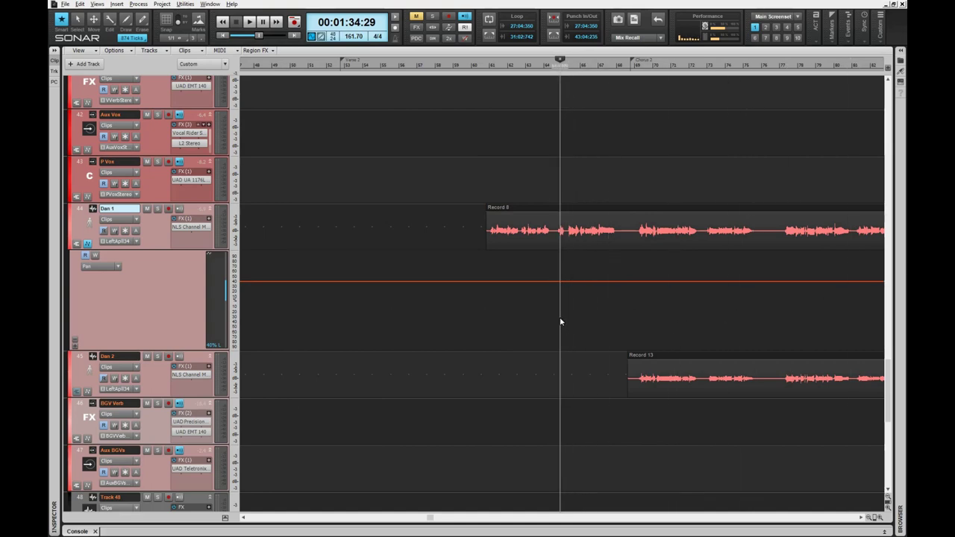
Step: Set the pan automation of vocal track 44 to 0% C between about measures 60.5 and 68.5, adding nodes at both ends
scroll(560, 321, "up", 4)
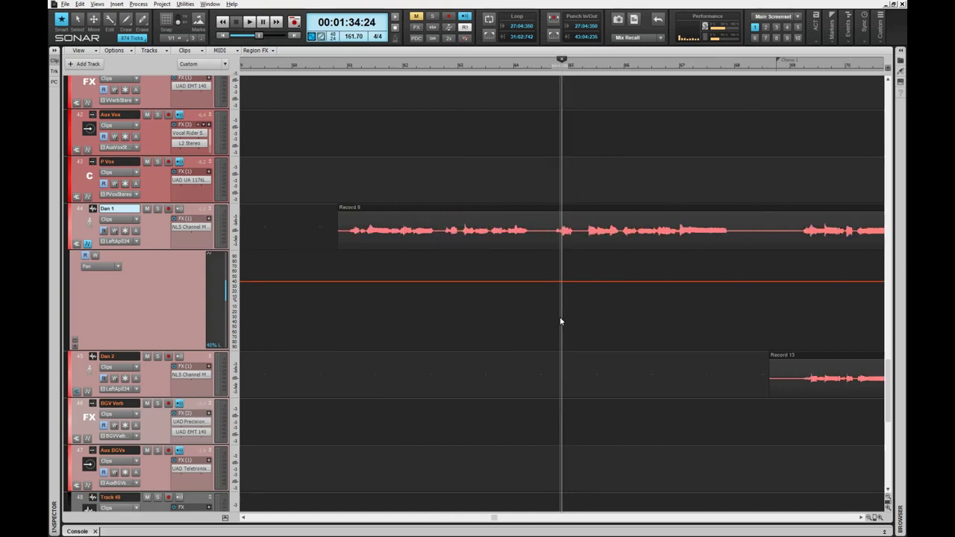
left_click(318, 280)
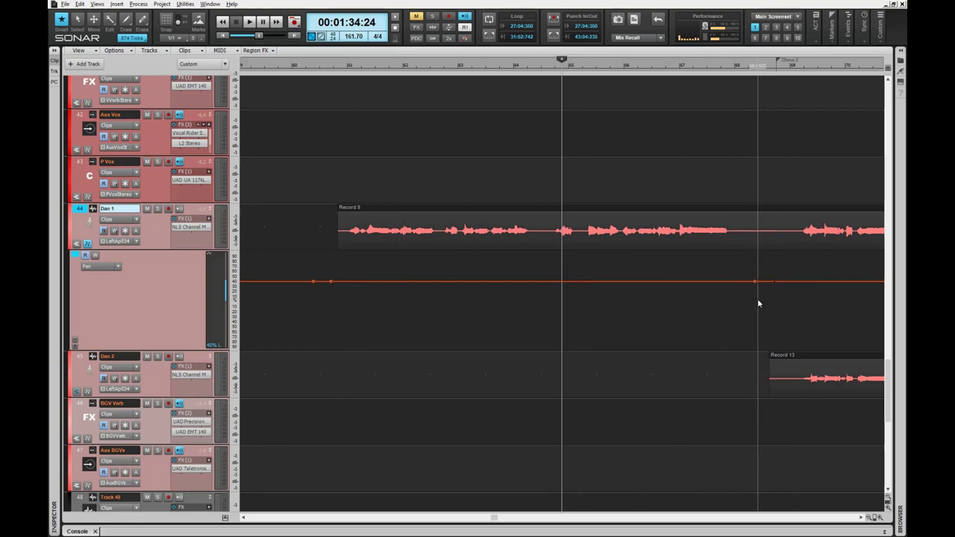
left_click_drag(757, 302, 325, 304)
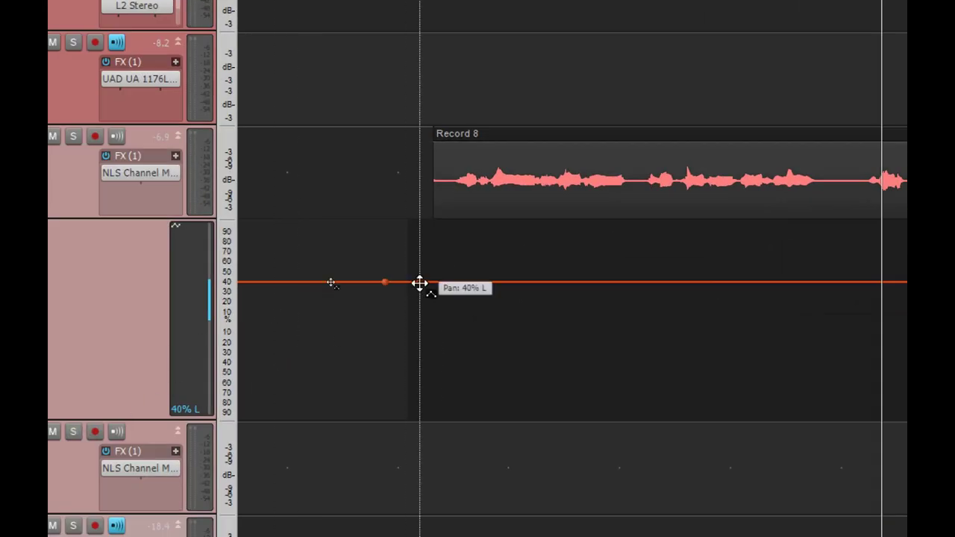
left_click_drag(420, 284, 420, 320)
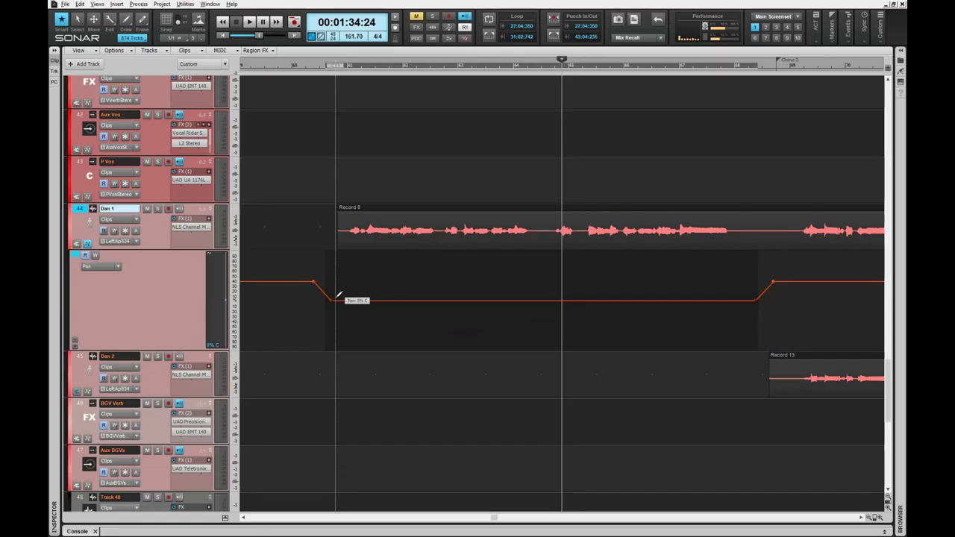
Step: Move the playhead back to about measure 58 and play the vocal pan change through into Chorus 2
key("ctrl+Left")
key("ctrl+Left")
key("ctrl+Page_Up")
key("ctrl+Page_Up")
key("ctrl+Page_Up")
key("ctrl+Page_Up")
key("ctrl+Page_Up")
key("ctrl+Page_Up")
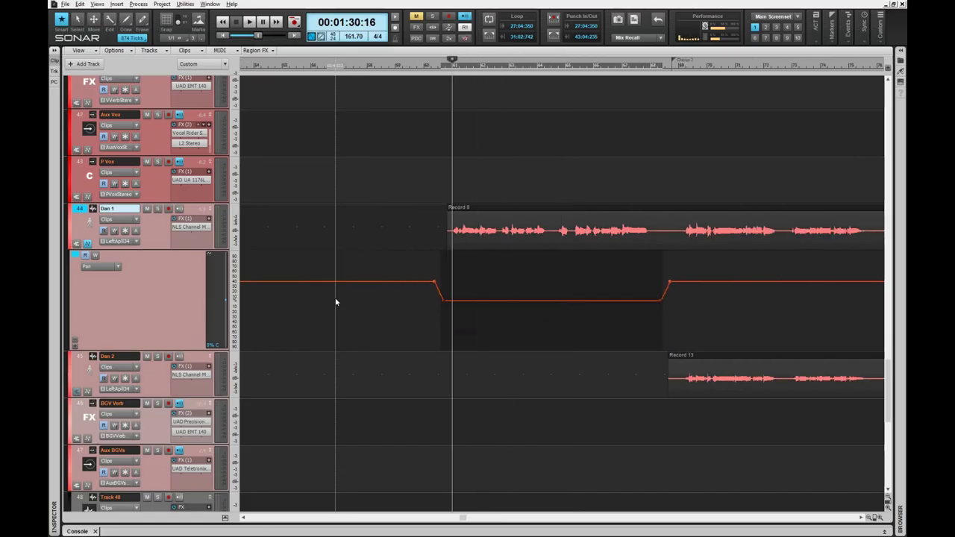
key("ctrl+Page_Up")
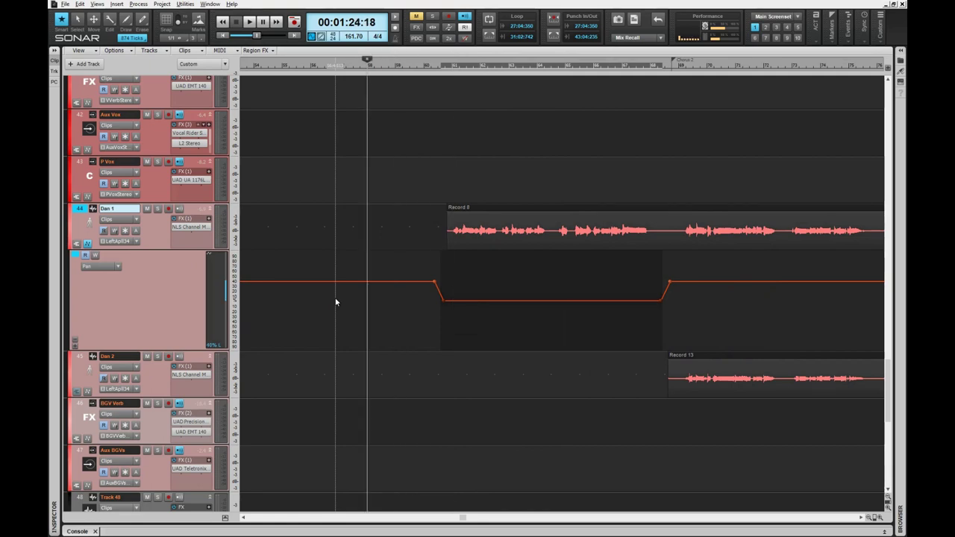
key("space")
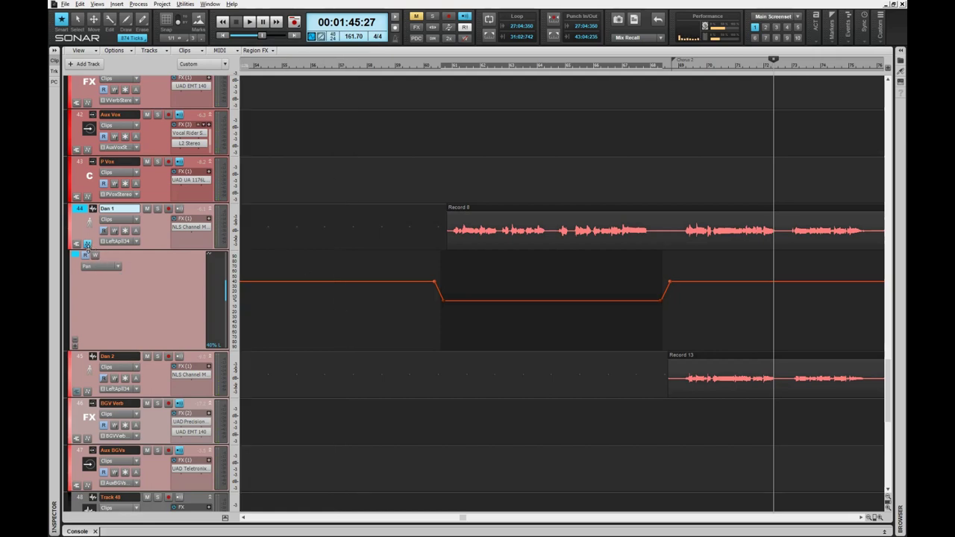
Step: Add a Volume automation lane to vocal track 44 and lower it to -3.6 dB between about measures 60.5 and 68.5
left_click(117, 268)
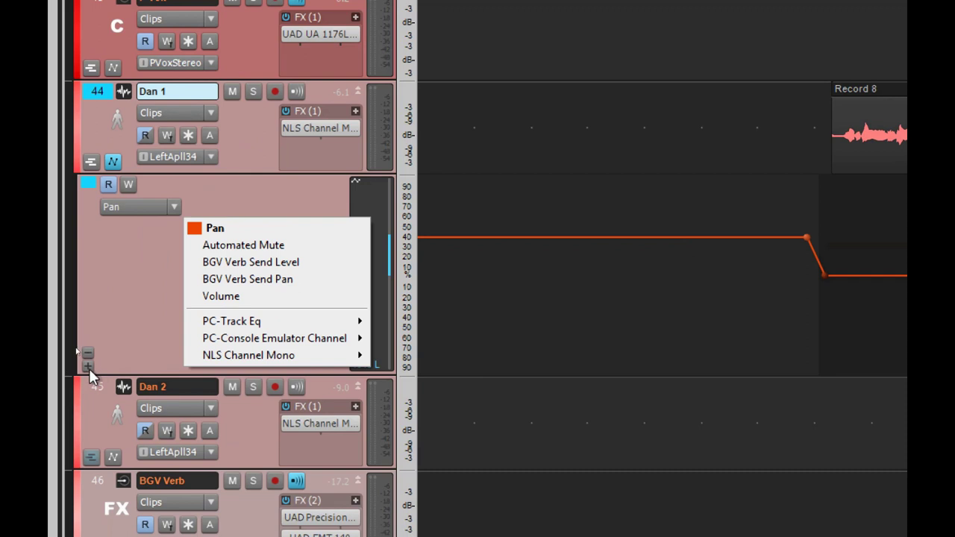
left_click(89, 368)
left_click(89, 367)
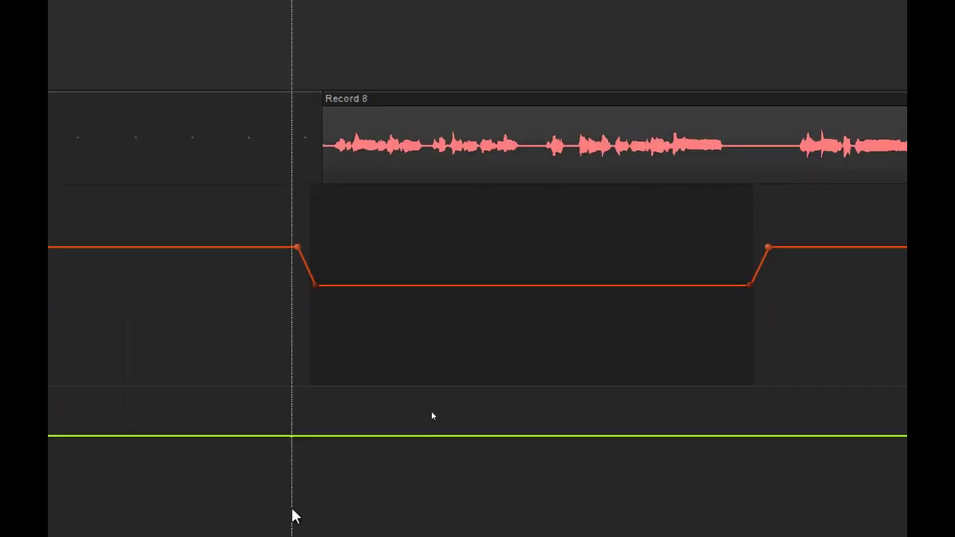
left_click(294, 436)
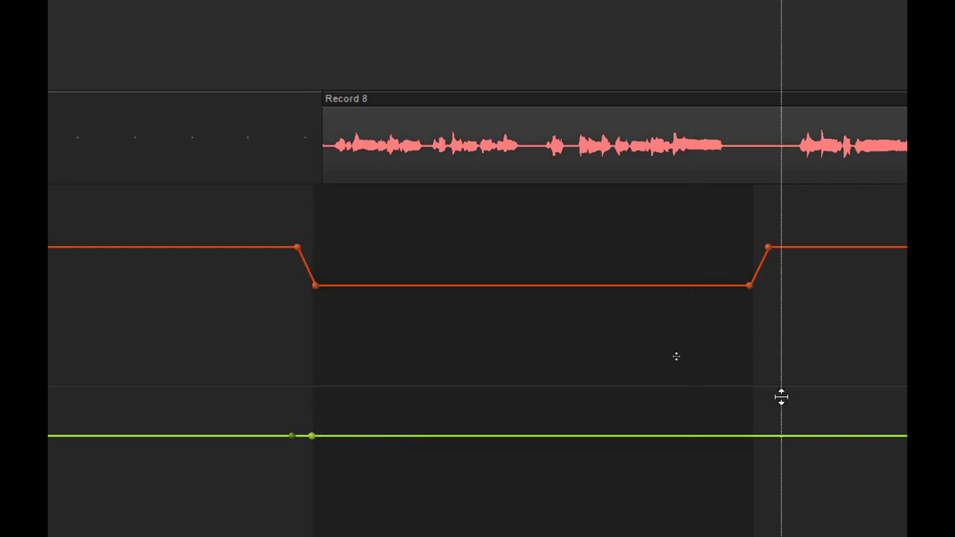
left_click(763, 436)
left_click(774, 435)
left_click_drag(761, 466, 312, 455)
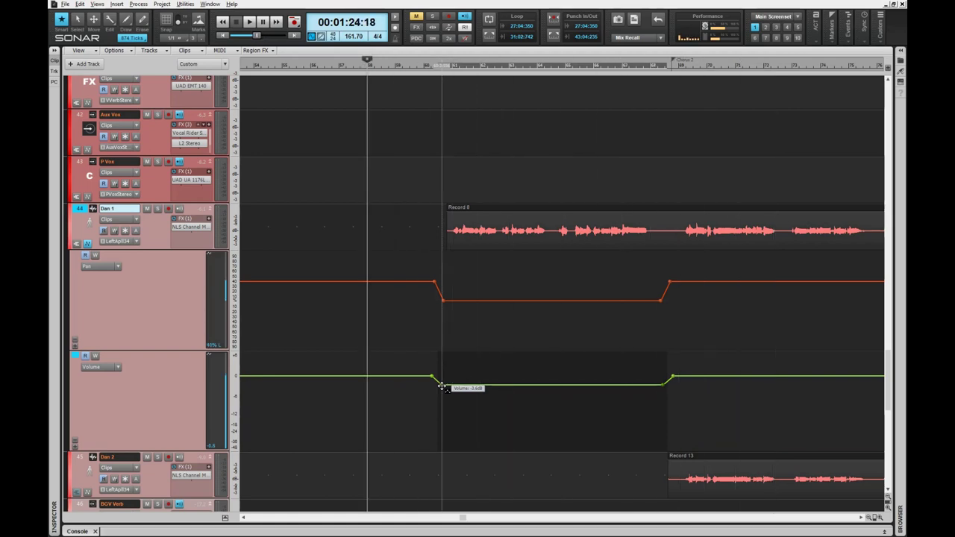
Step: Play the lowered vocal section from about measure 58, replay it and stop just after the short phrase near measure 65
key("space")
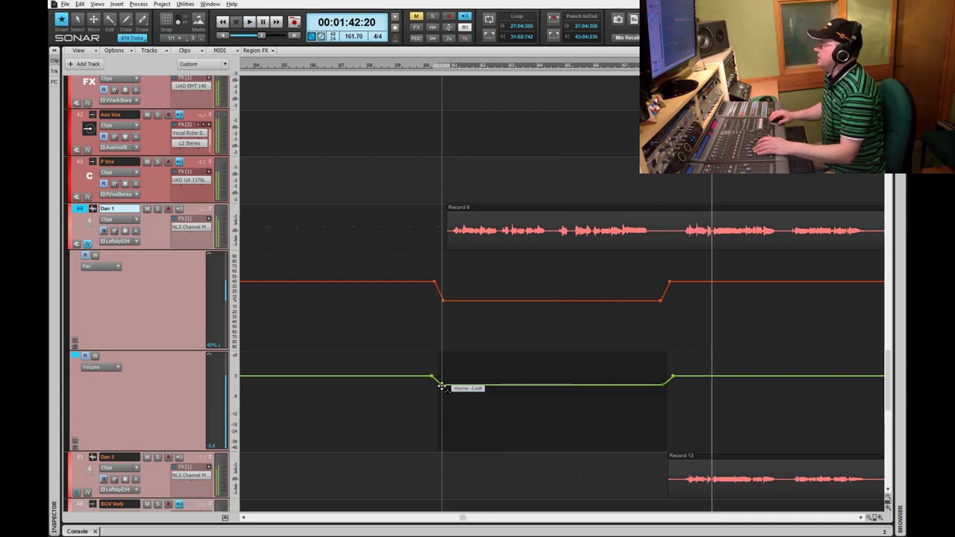
key("space")
key("space")
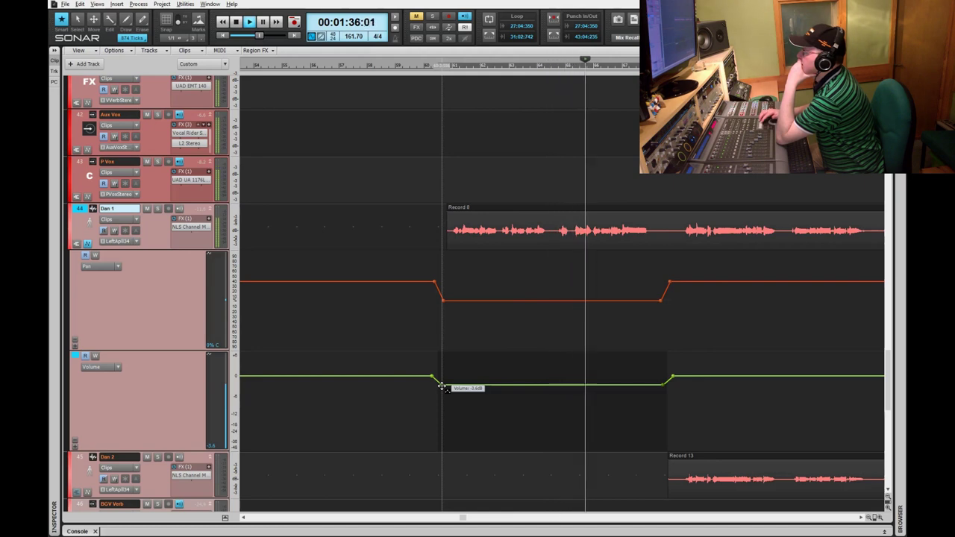
left_click(562, 203)
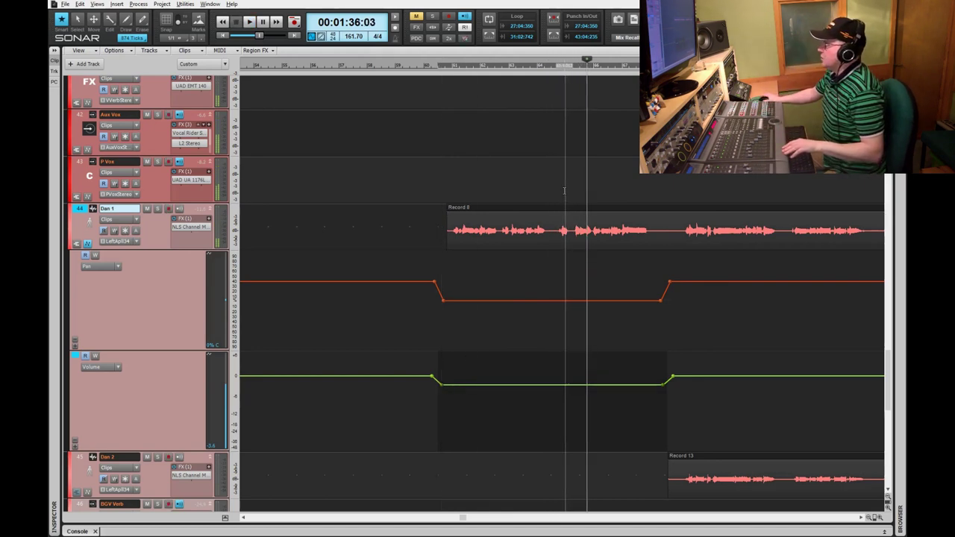
key("space")
Step: Split the track 44 vocal clip at about measures 64.5 and 65.3, and mute the short piece in between
scroll(563, 190, "up", 5)
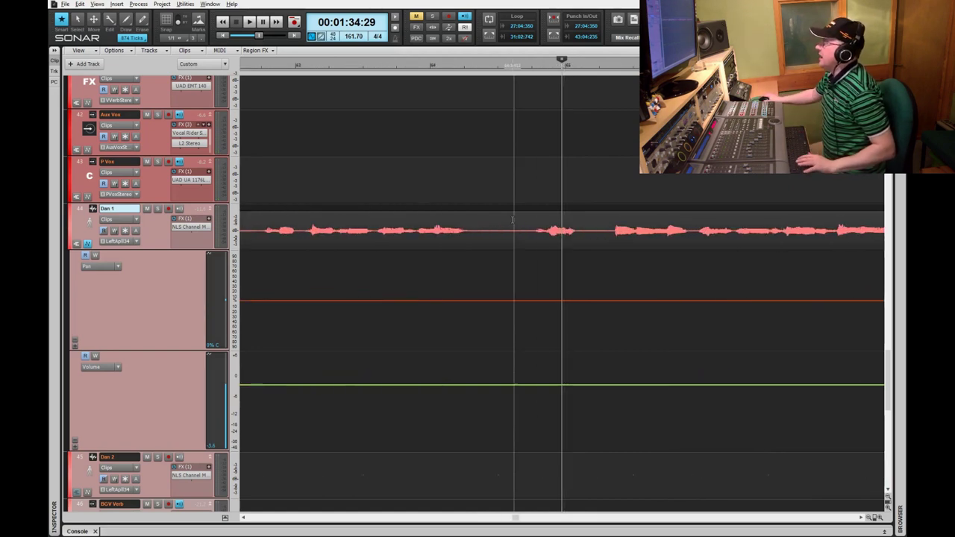
left_click(493, 235)
key("s")
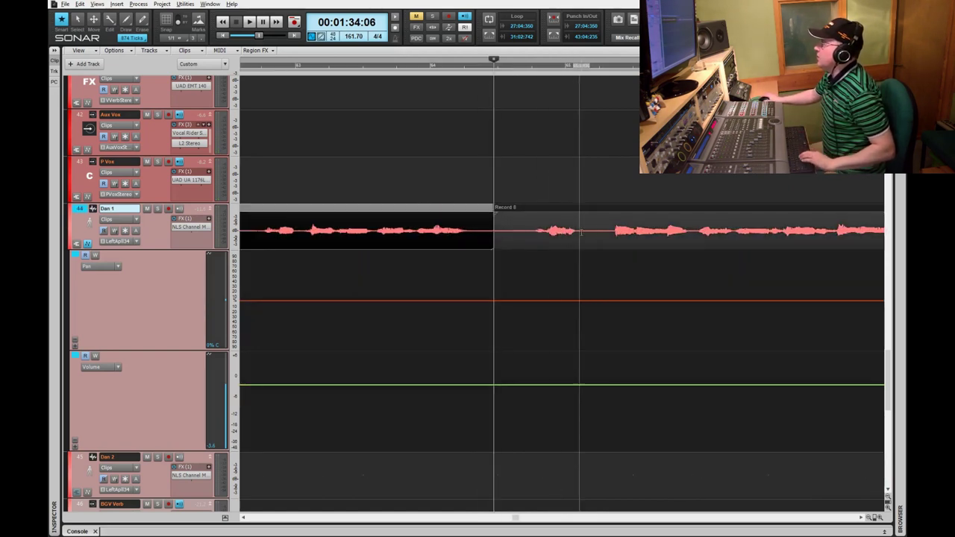
left_click(599, 235)
key("s")
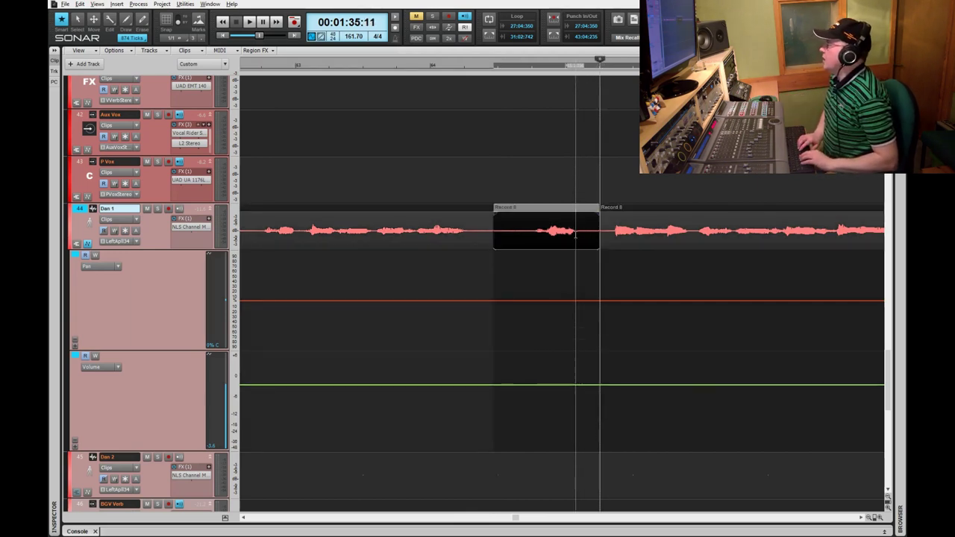
key("k")
Step: Move the playhead back to about measure 60 and play the vocal section with the short phrase muted
scroll(574, 233, "down", 3)
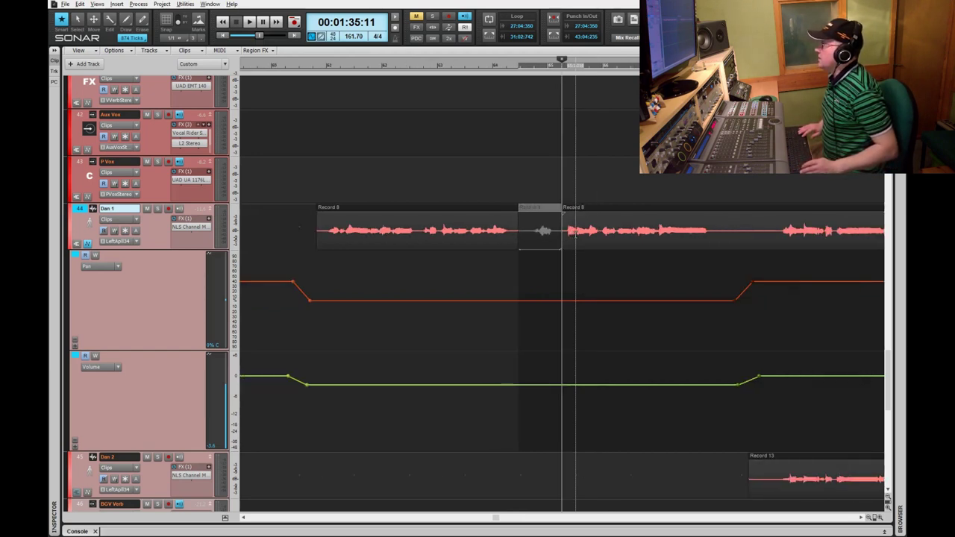
key("Left")
key("Left")
key("Left")
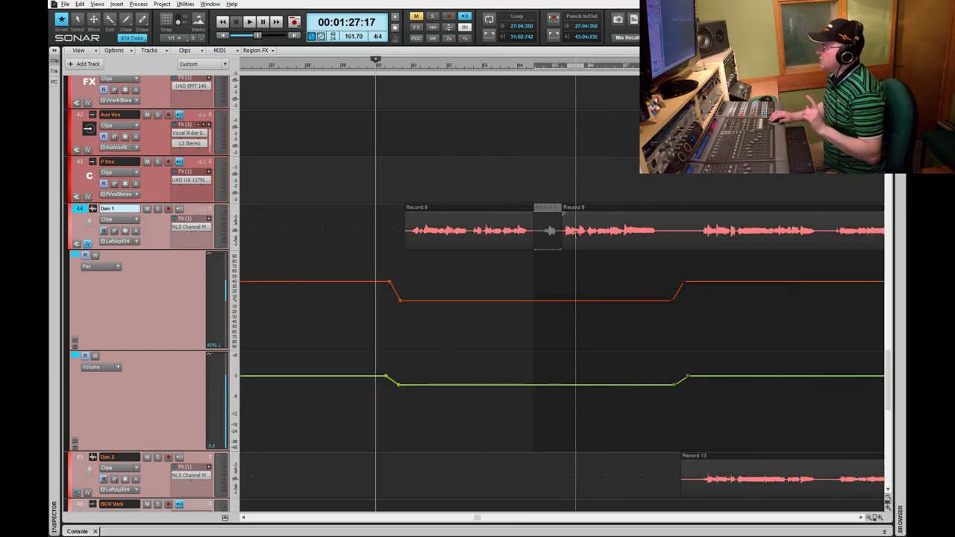
key("space")
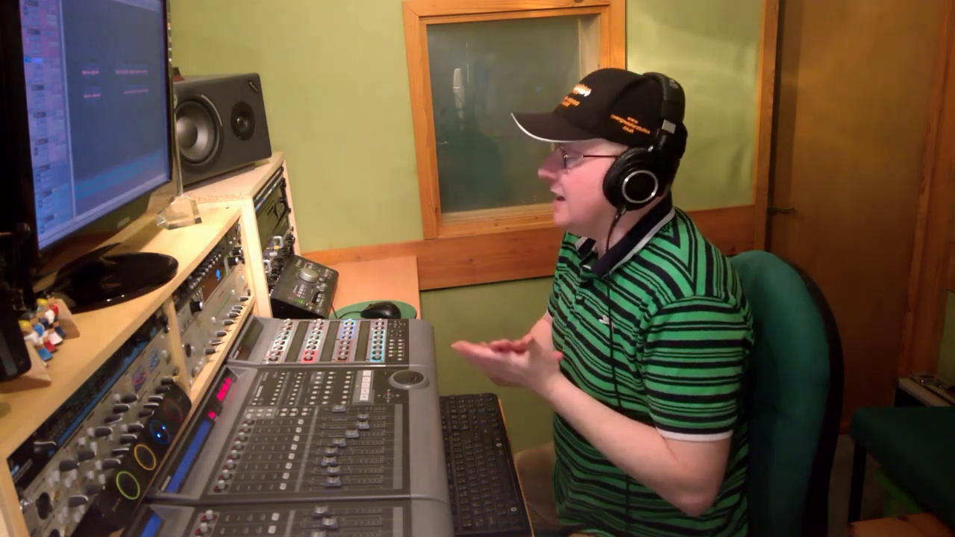
Step: Show the console, return to the start of the song and play the mix for about 30 seconds
key("ctrl+equal")
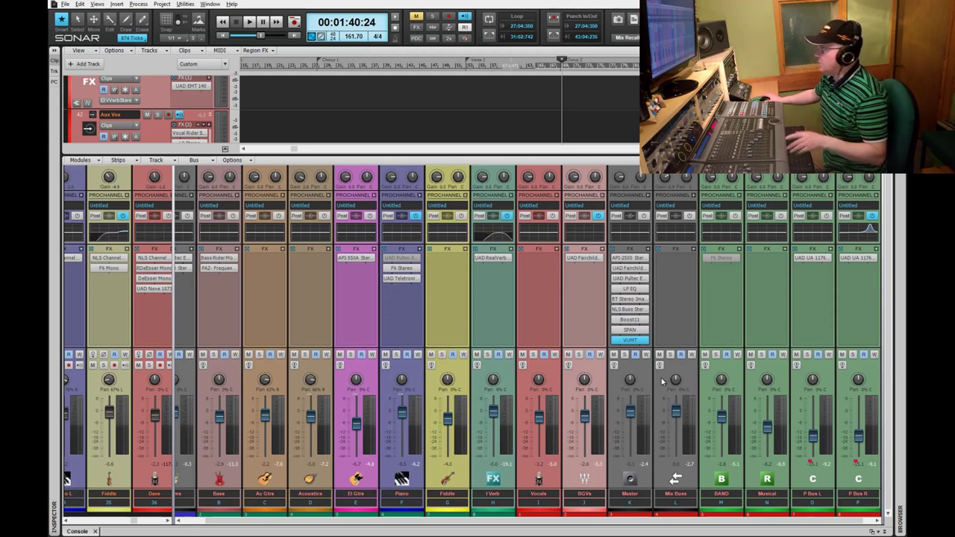
key("w")
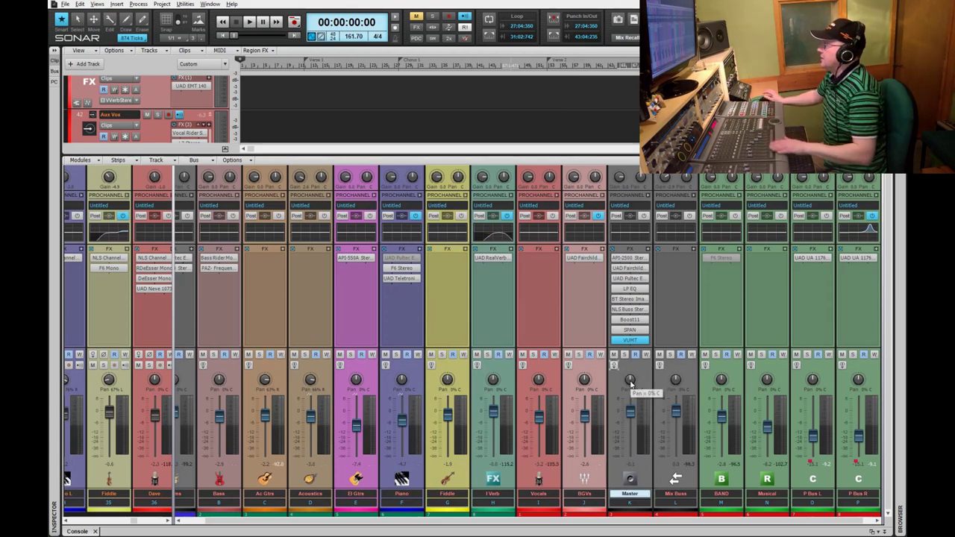
key("space")
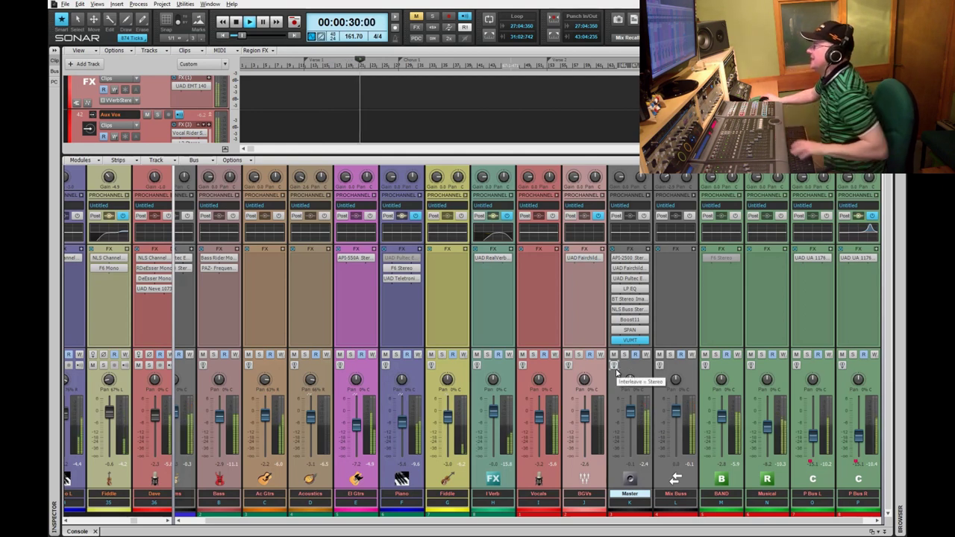
key("space")
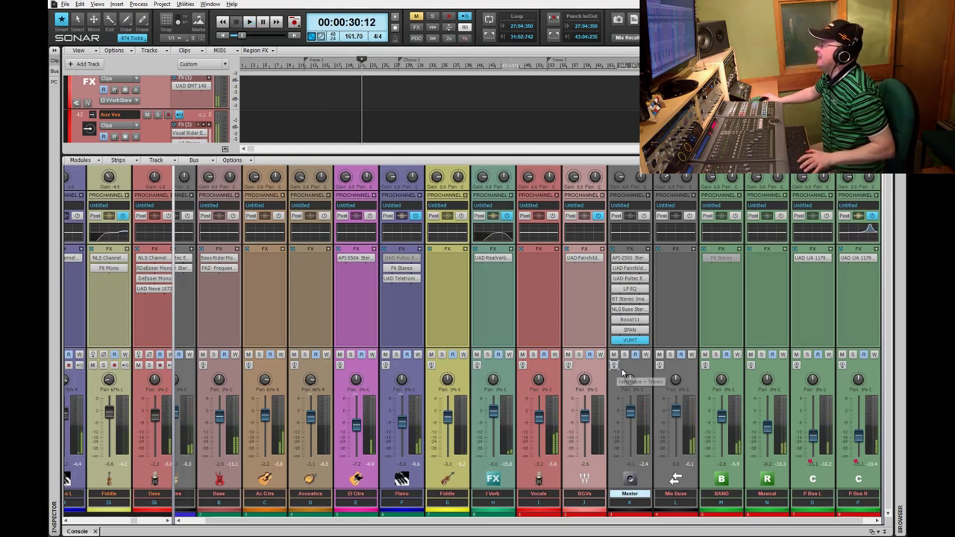
Step: Continue playing the mix in short stretches into Chorus 1, stopping at about 49 seconds
key("space")
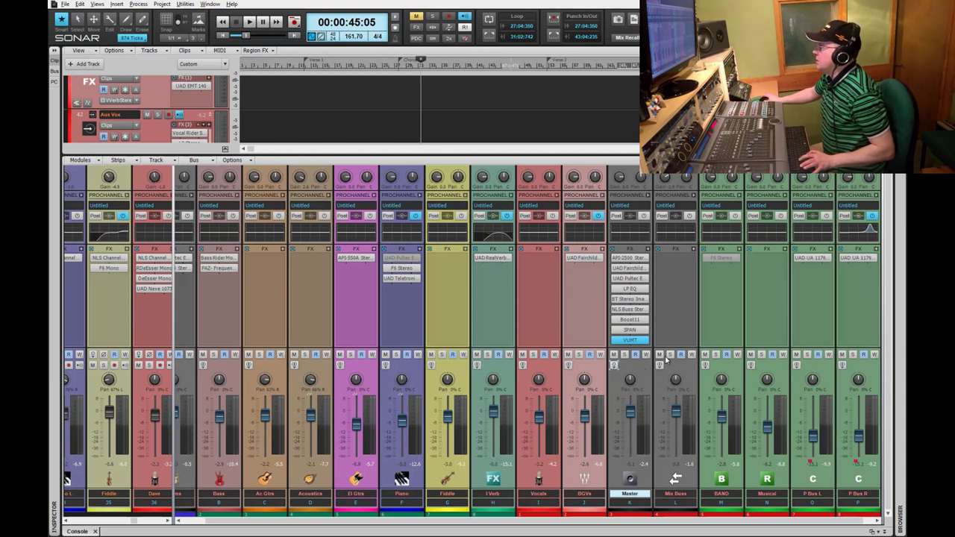
key("space")
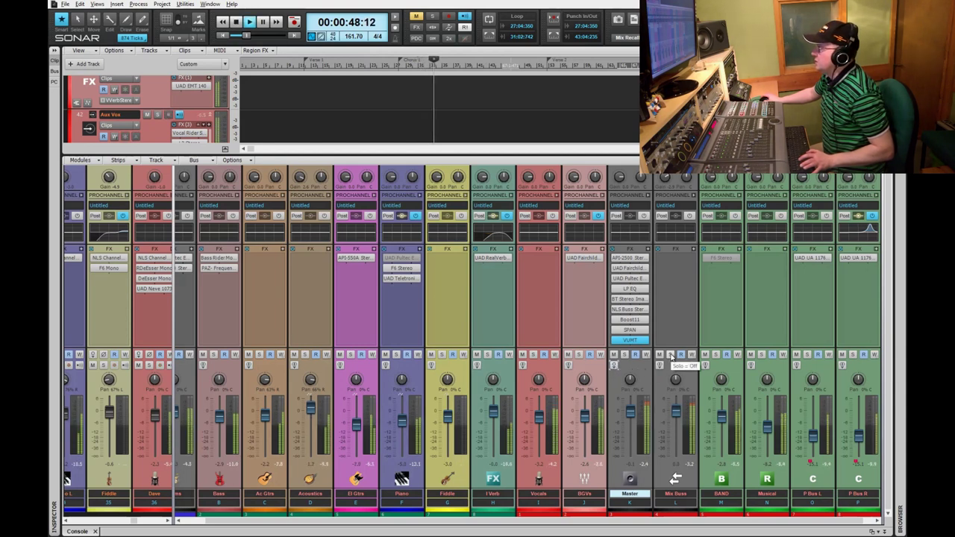
key("space")
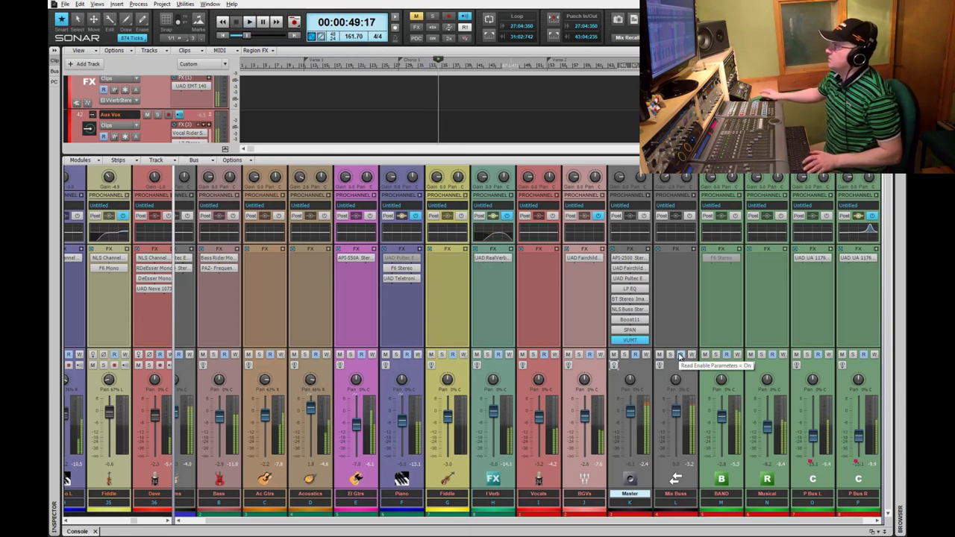